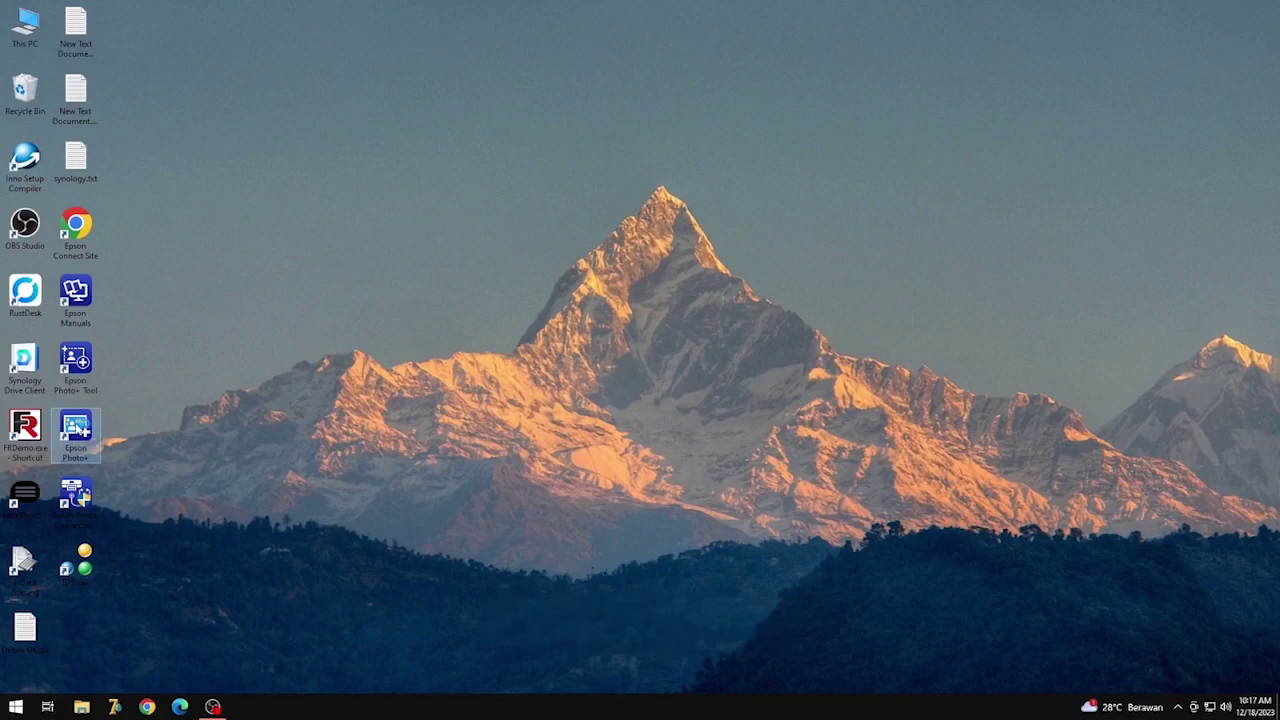
Launch Epson Photo+ and start an ID Card project with the EPSON L8050 Series printer
double_click(76, 428)
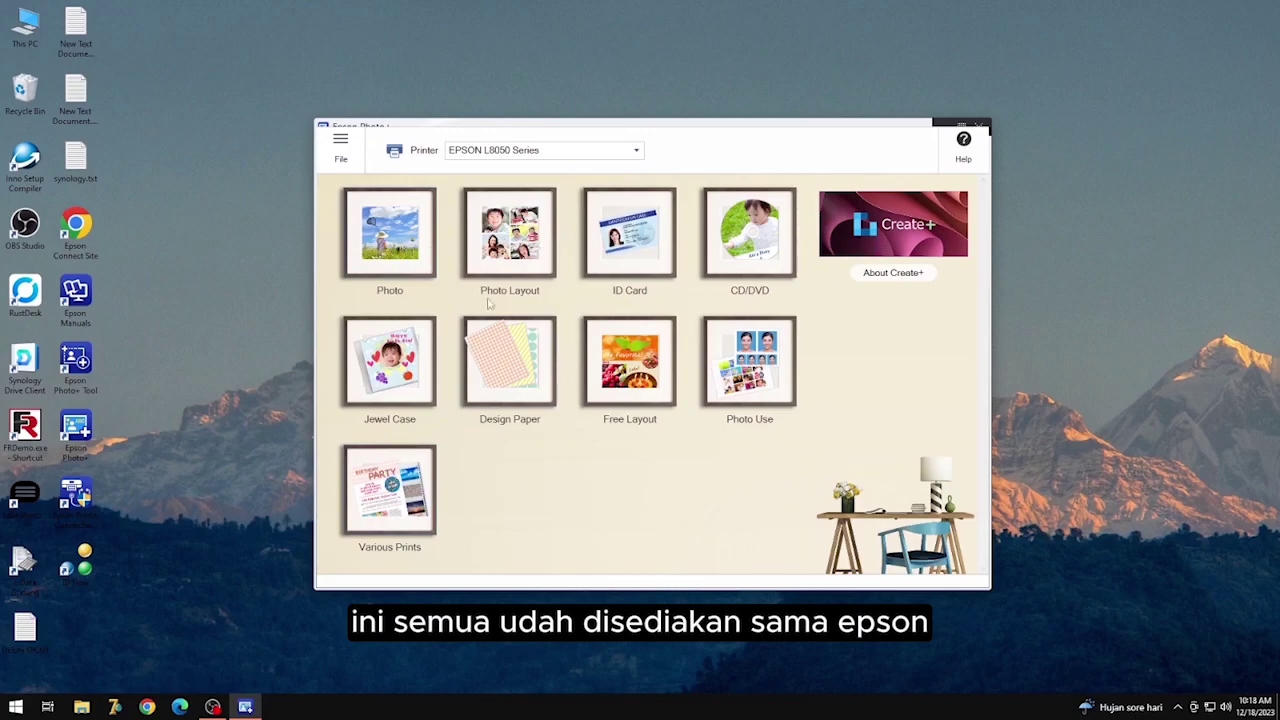
click(507, 152)
click(507, 152)
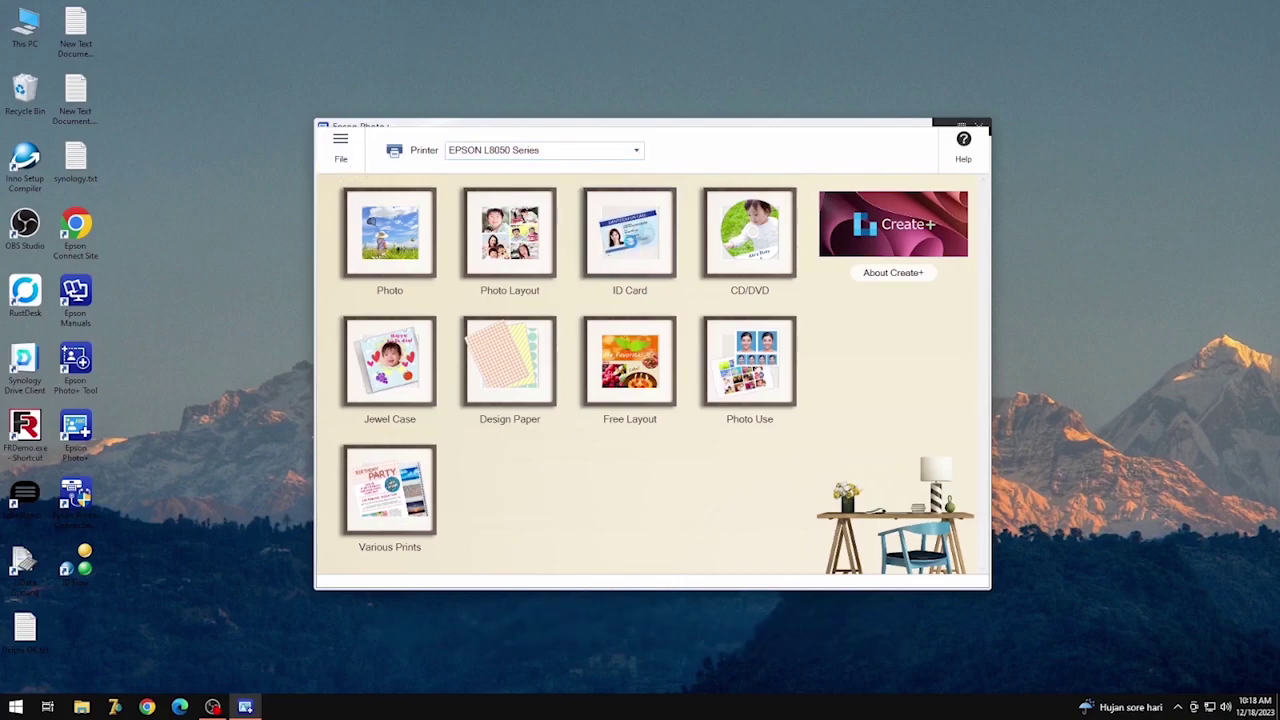
click(632, 246)
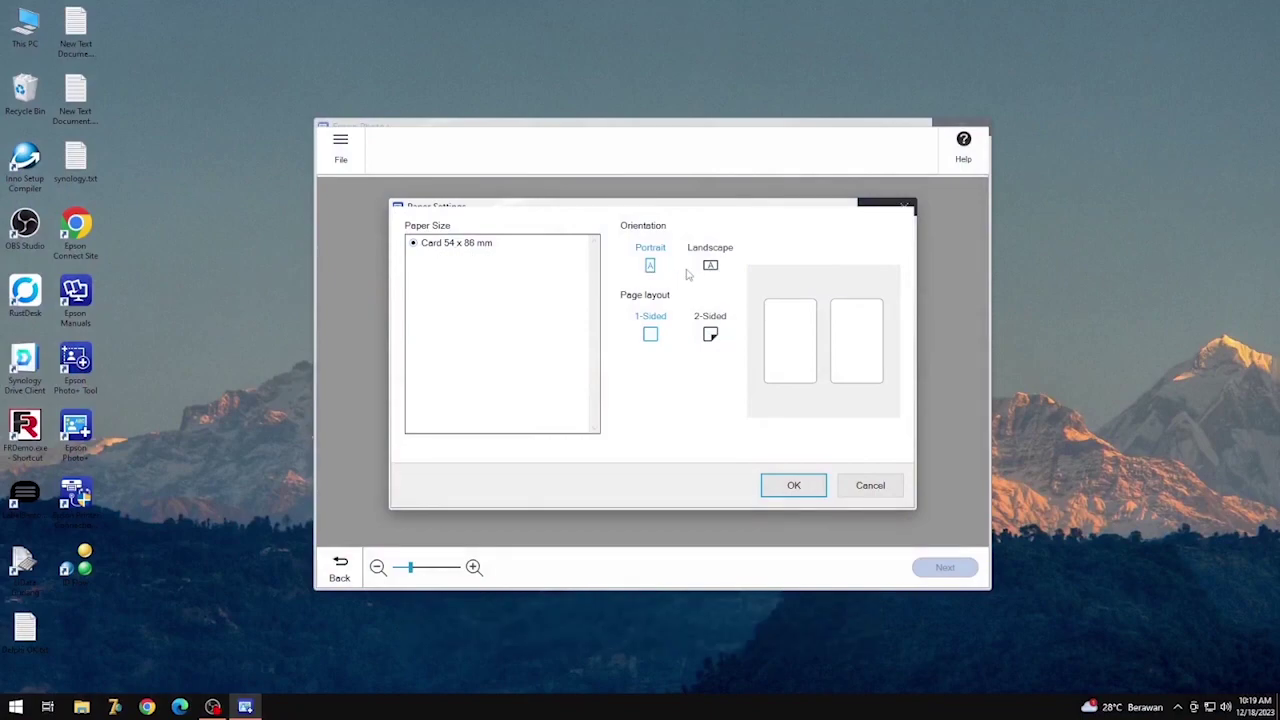
Set the 54 x 86 mm card to landscape orientation with a 1-sided page layout and accept the paper settings
click(716, 268)
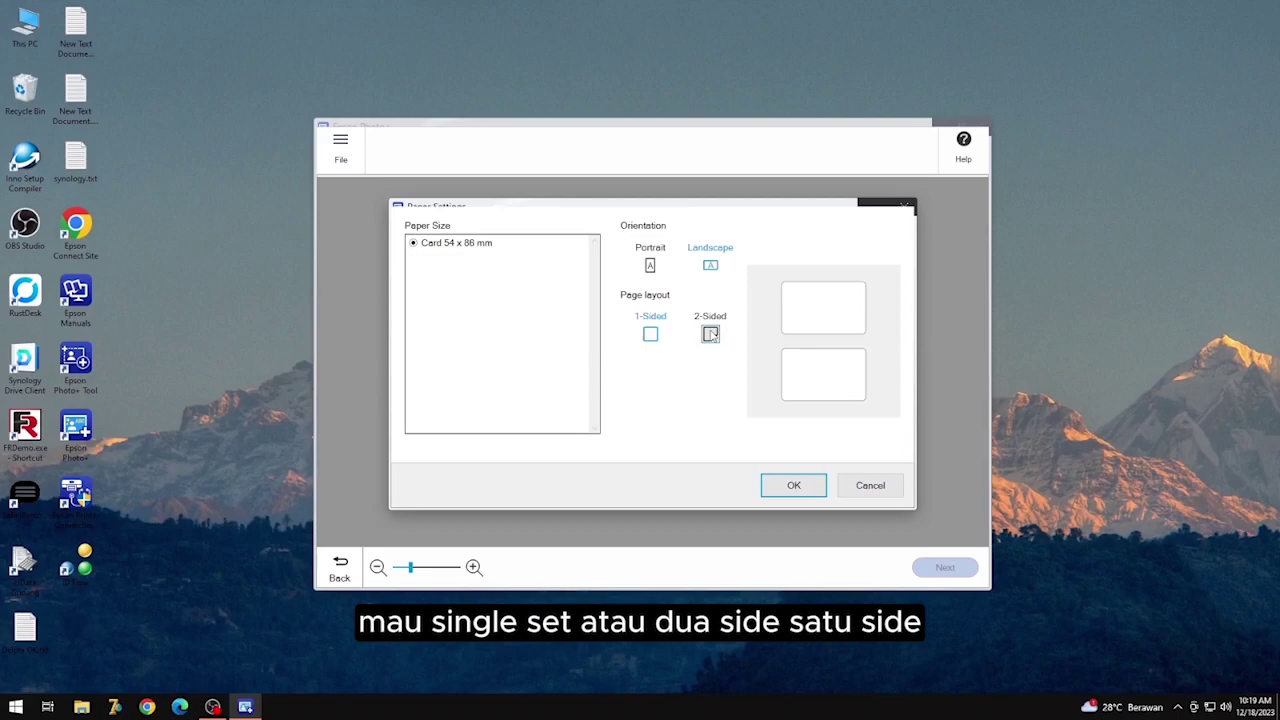
click(650, 265)
click(710, 265)
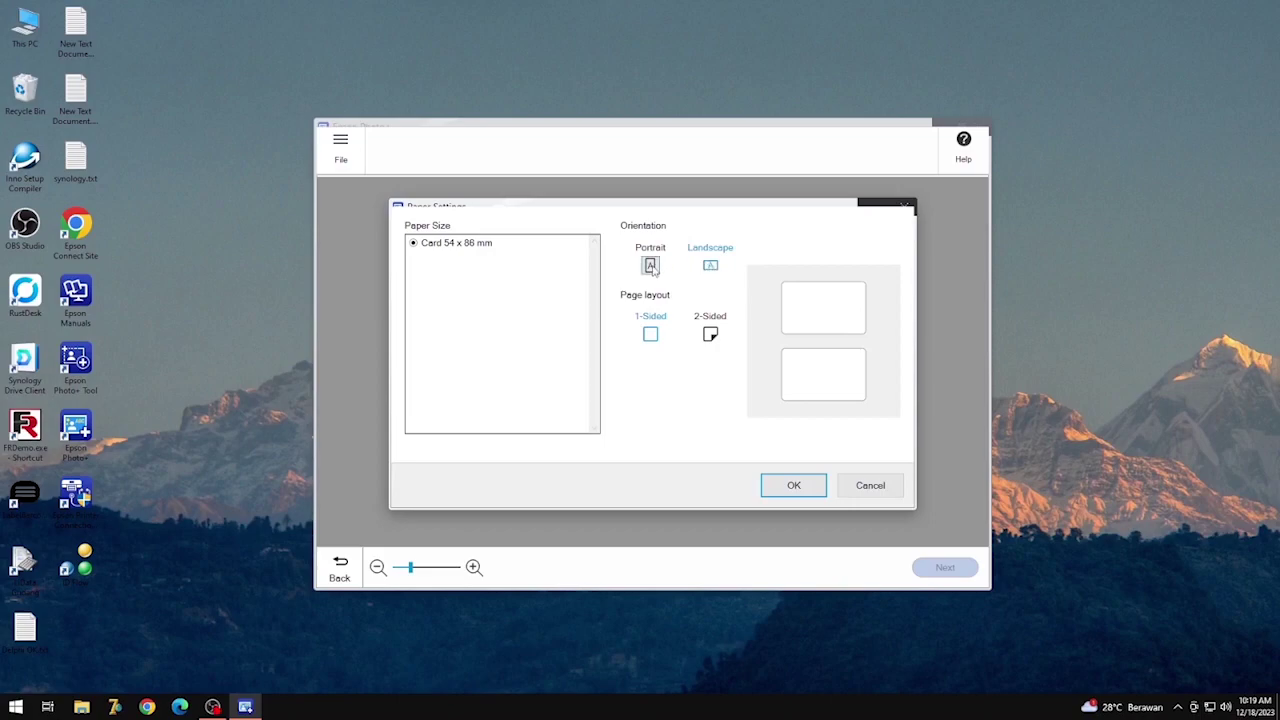
click(711, 334)
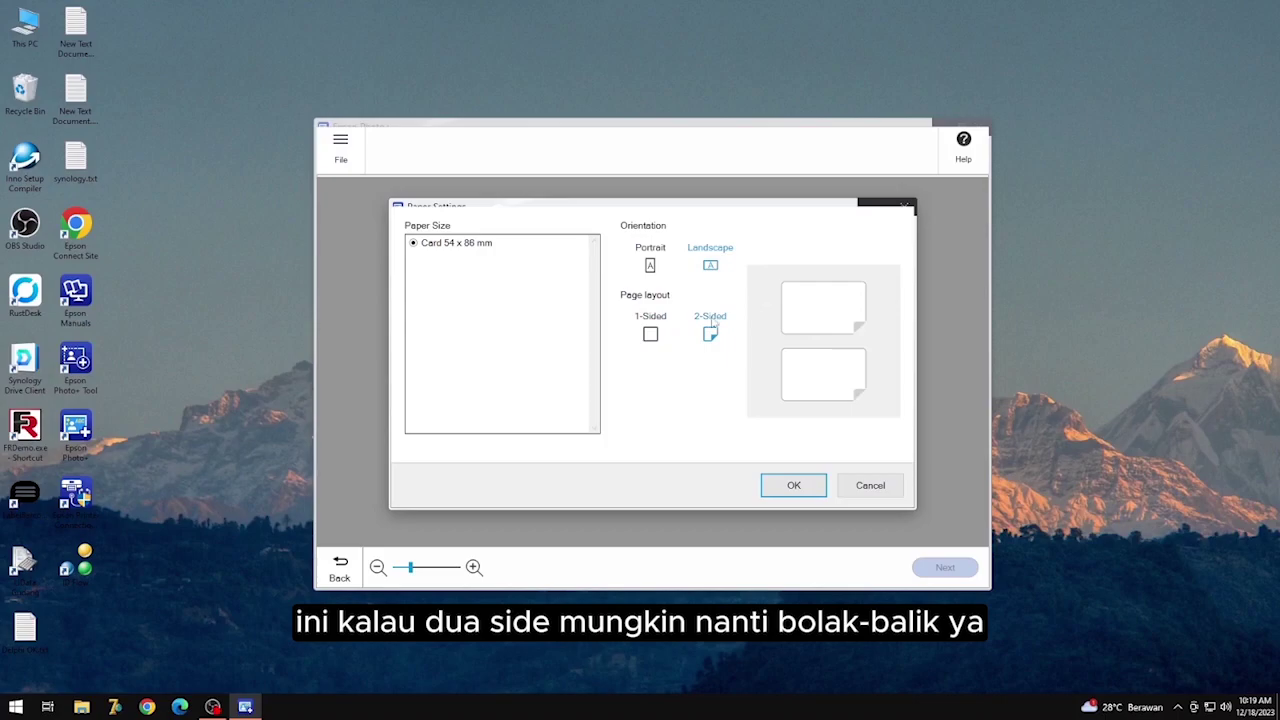
click(651, 336)
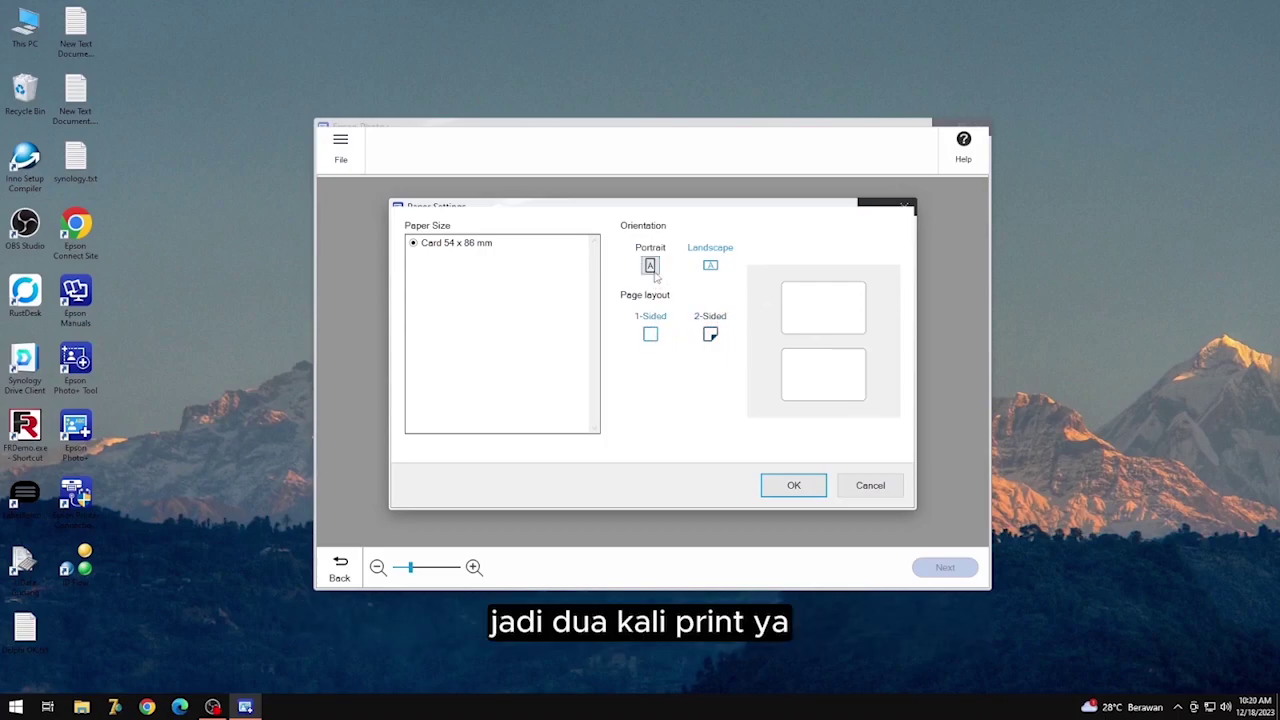
click(711, 266)
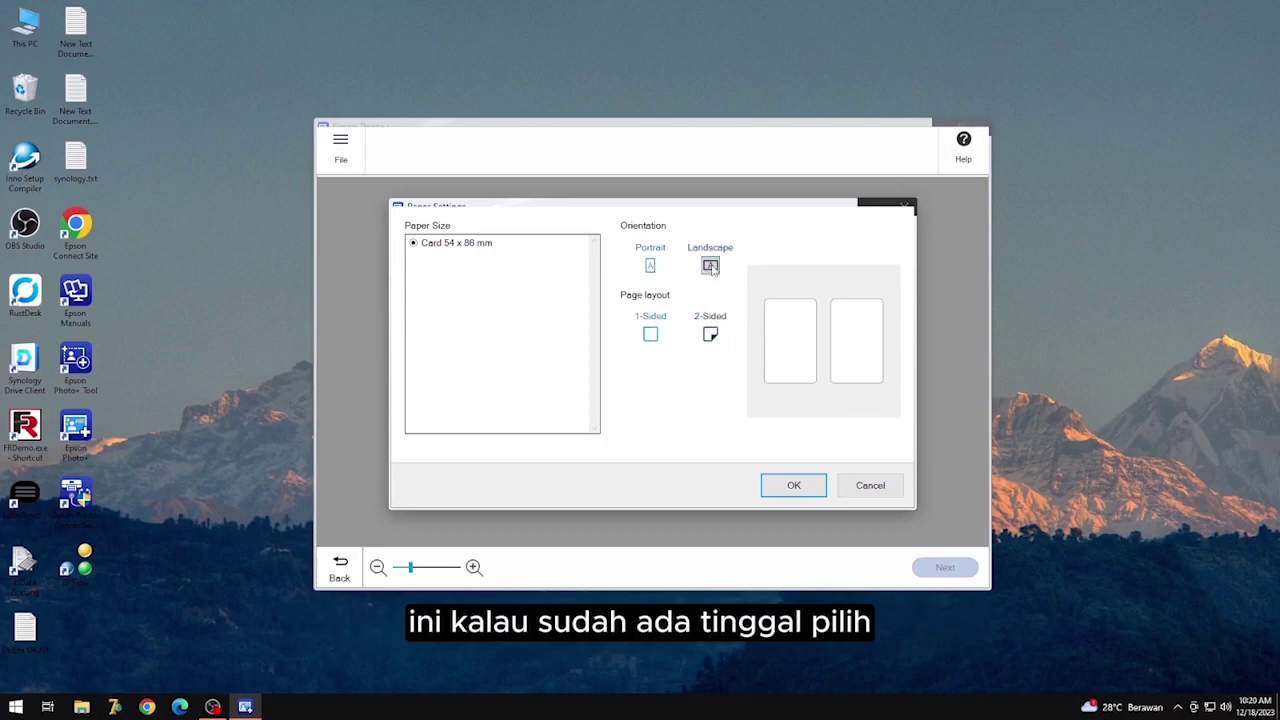
click(711, 266)
click(794, 486)
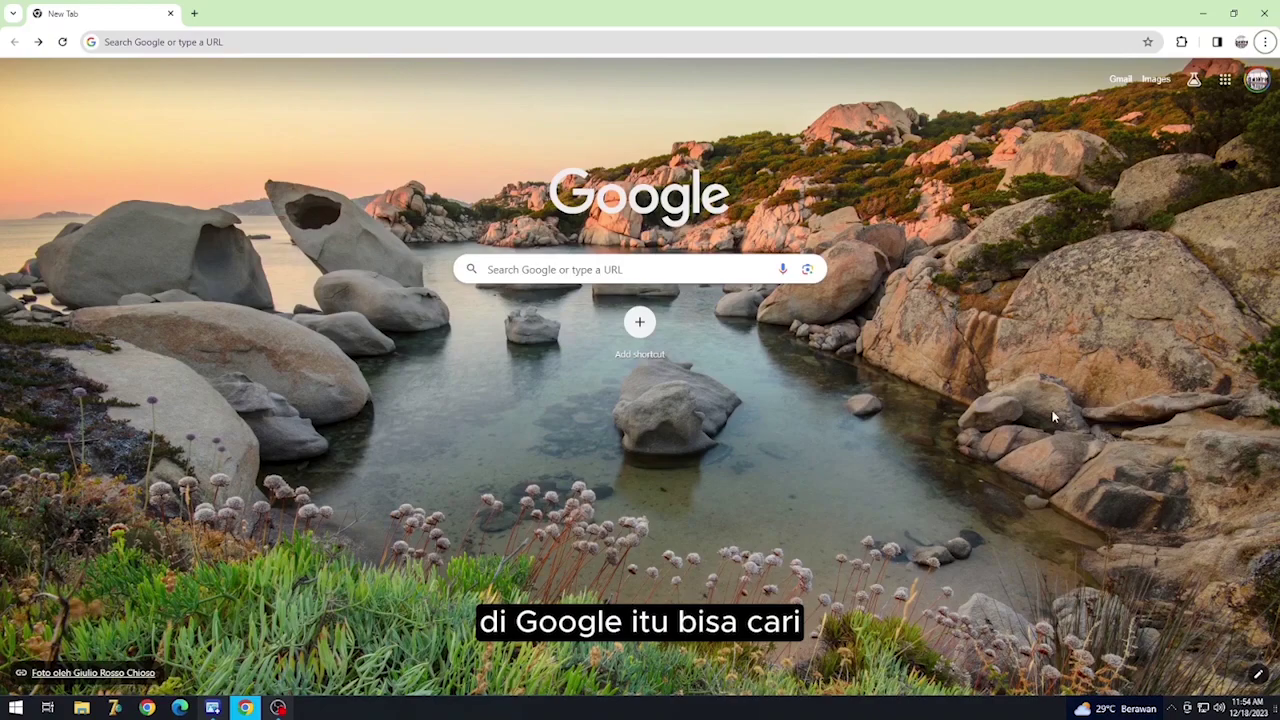
Search Google in Chrome for "id card maker", look through the results for free ID card tools, and minimize the browser
click(253, 41)
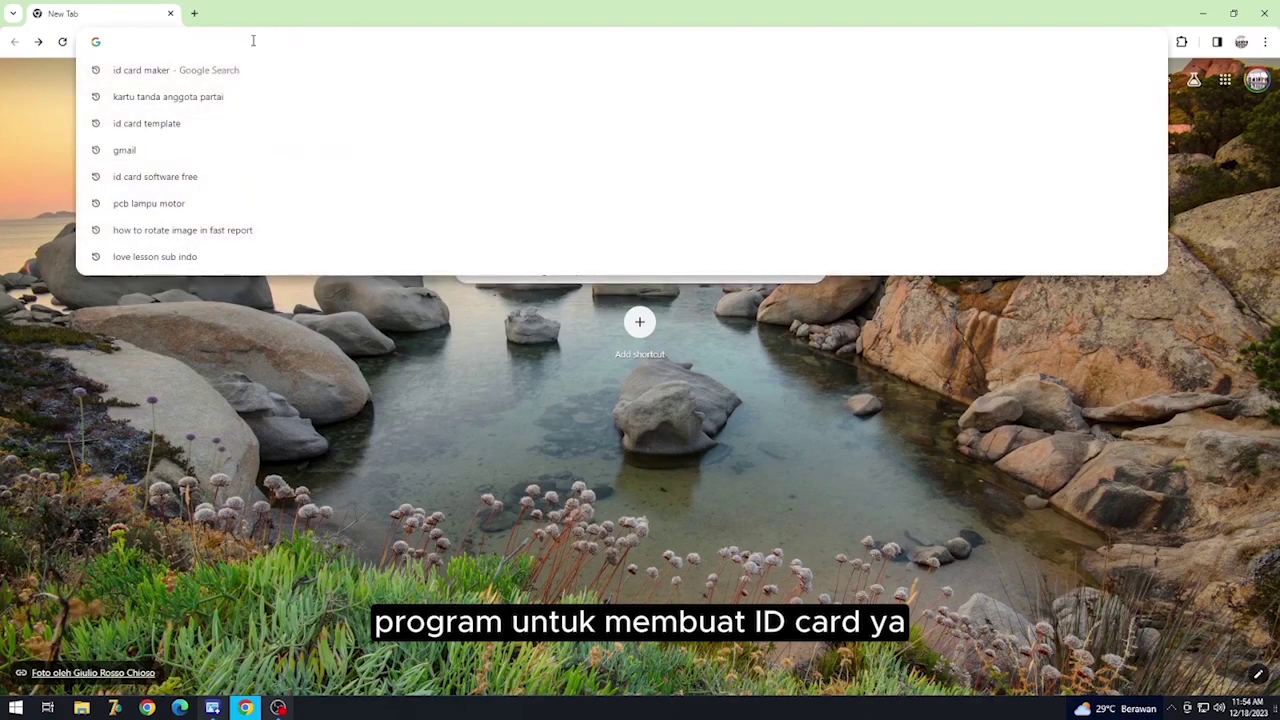
click(127, 75)
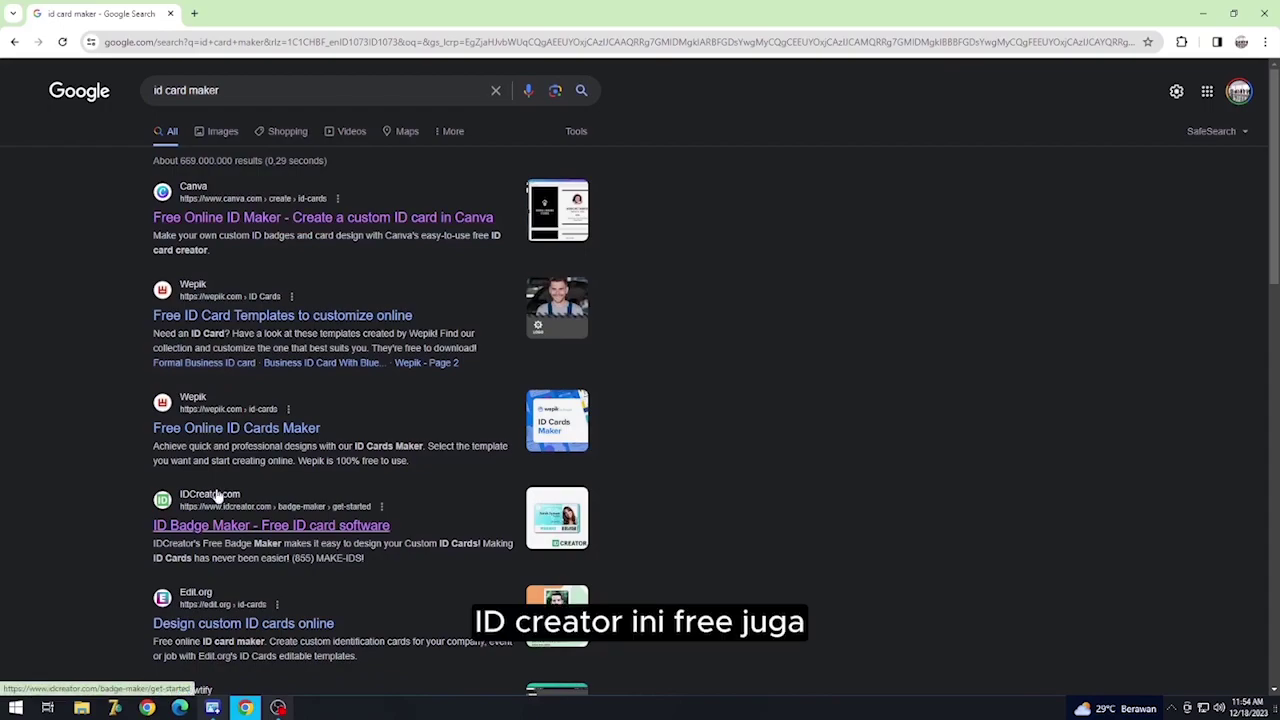
scroll(220, 494, down, 1)
scroll(225, 472, down, 2)
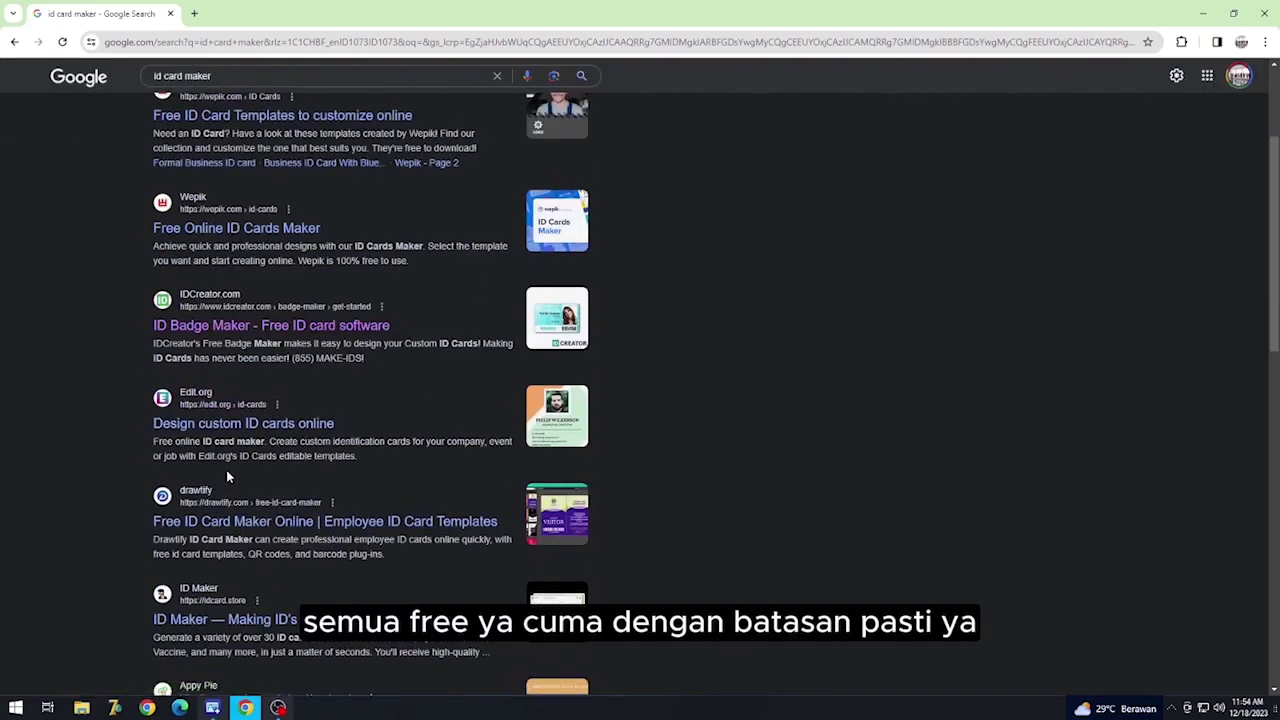
scroll(226, 469, down, 2)
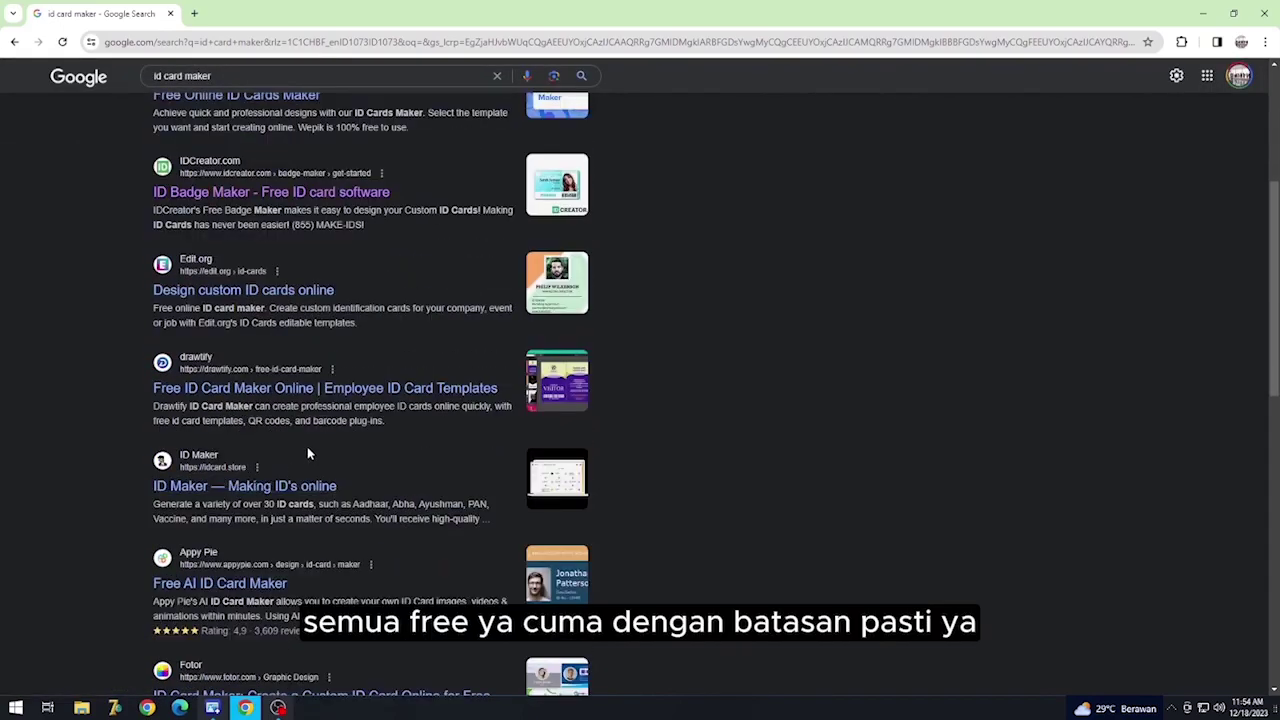
scroll(307, 446, down, 2)
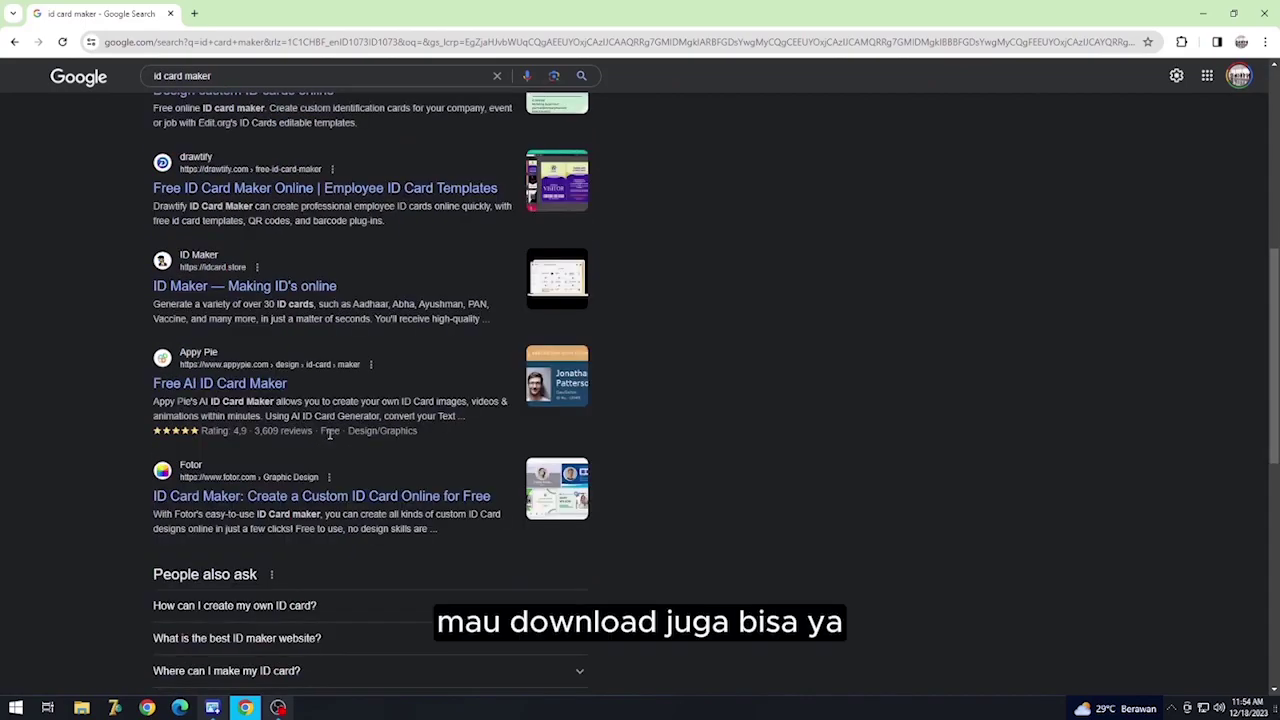
scroll(322, 308, up, 5)
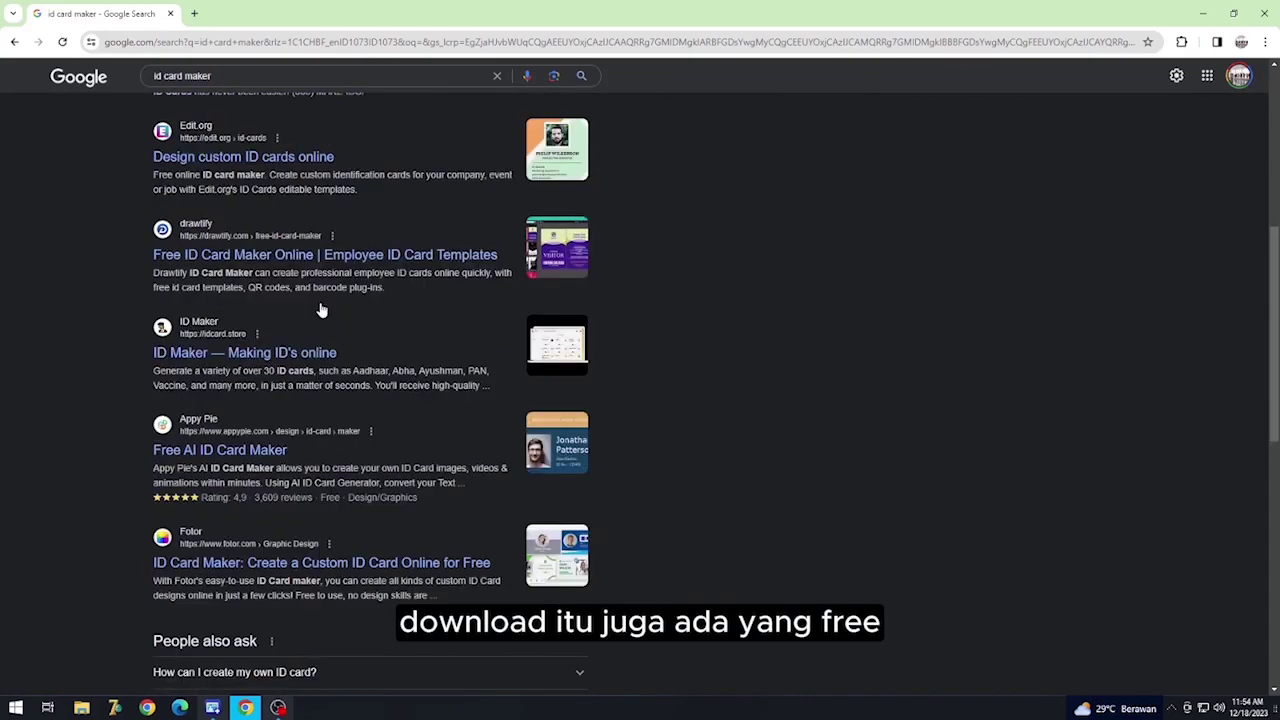
click(1203, 13)
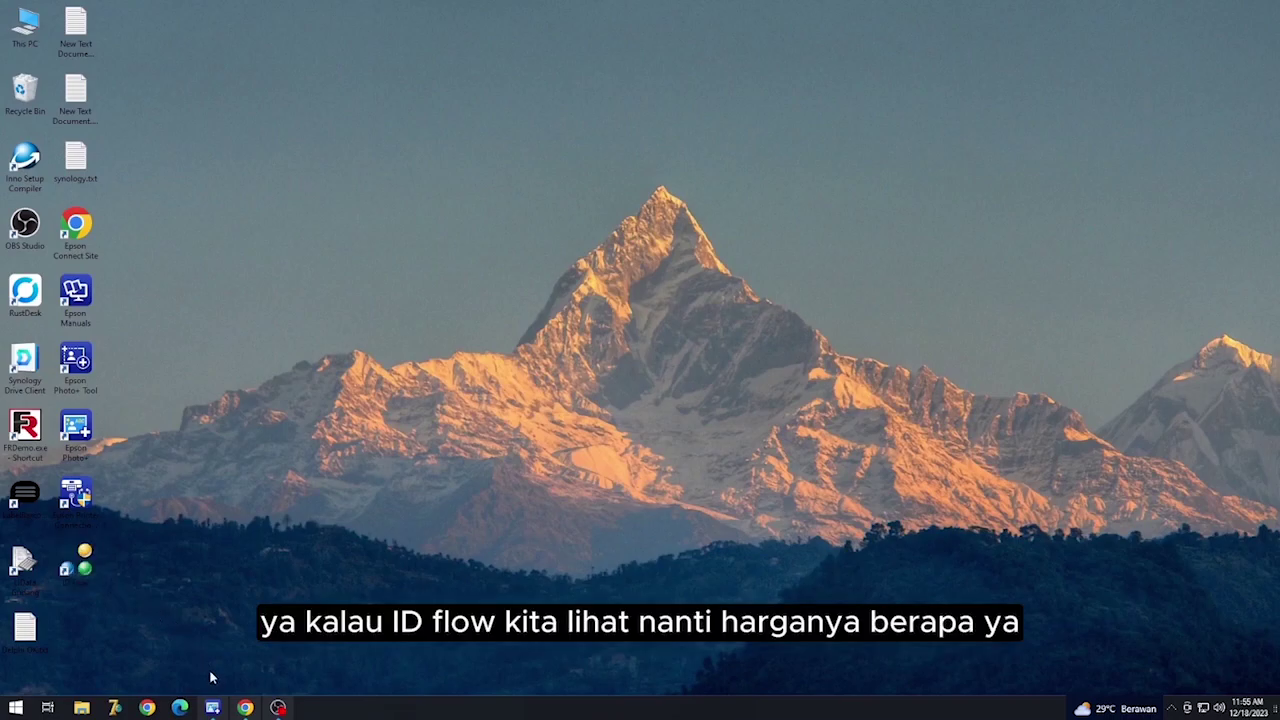
Look up "id flow" in a new Chrome tab and read the Softonic page for ID Flow Free ID Card Software
click(250, 711)
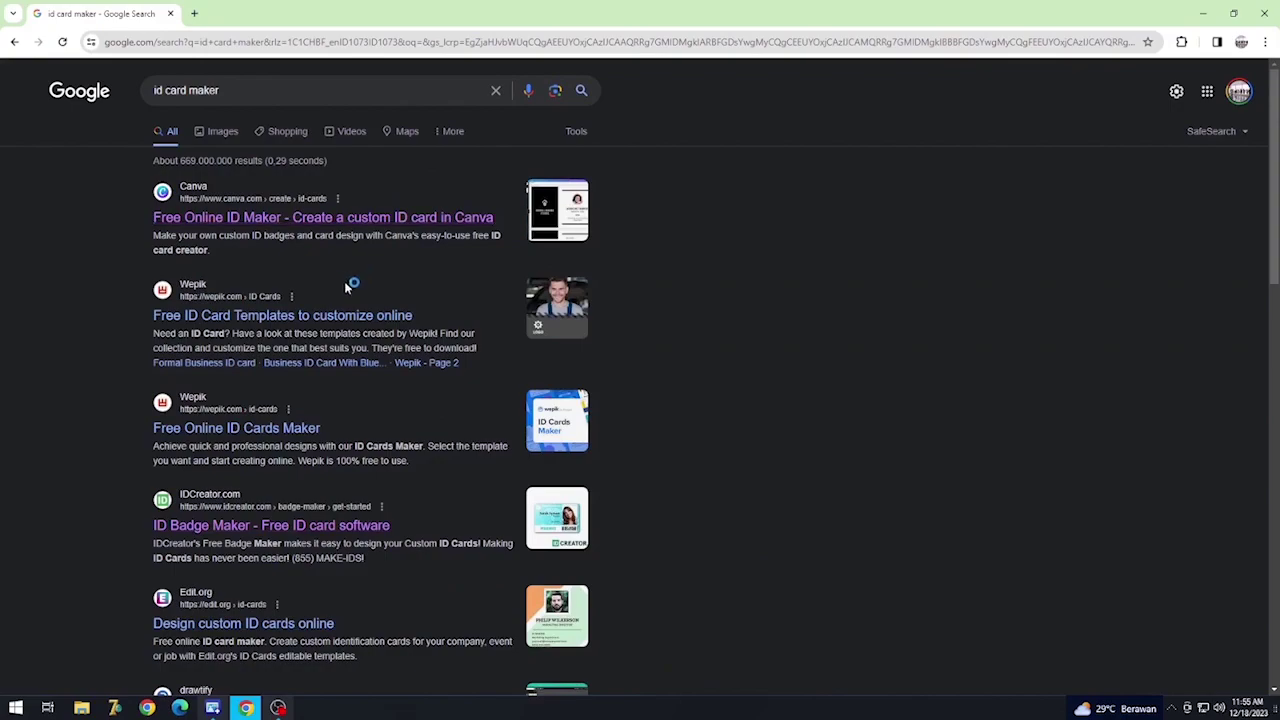
click(194, 13)
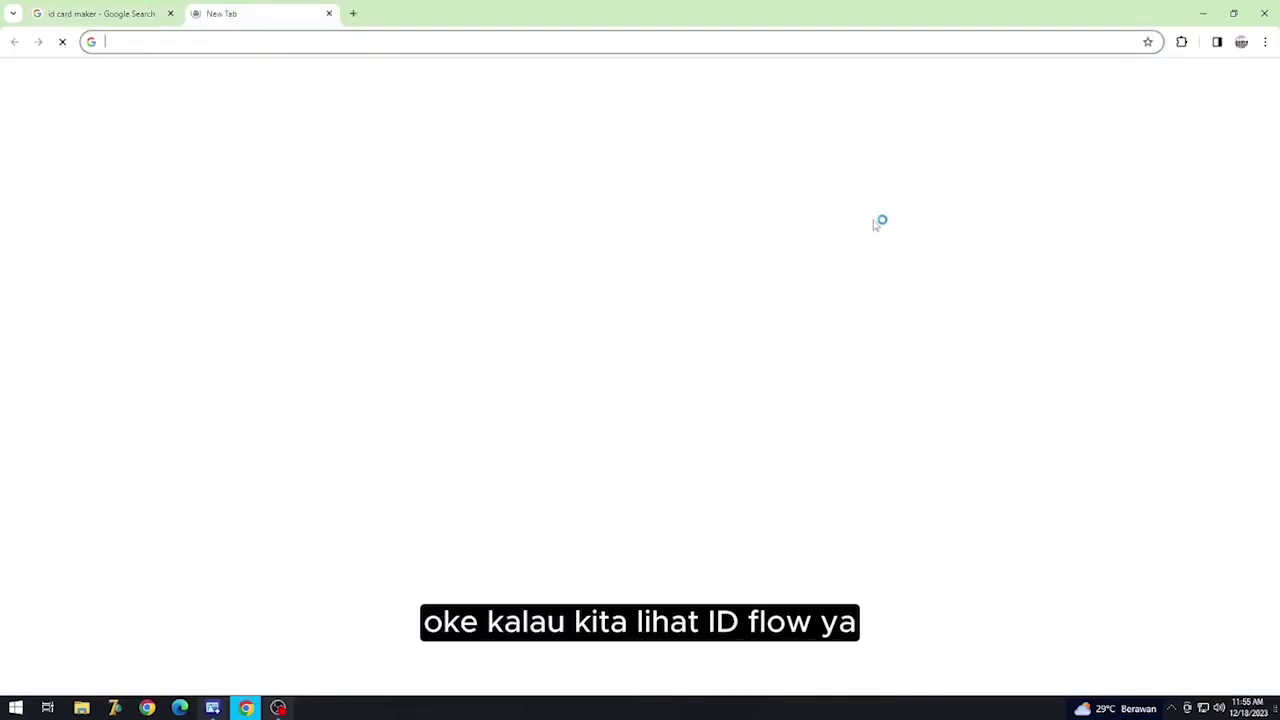
text(id flow)
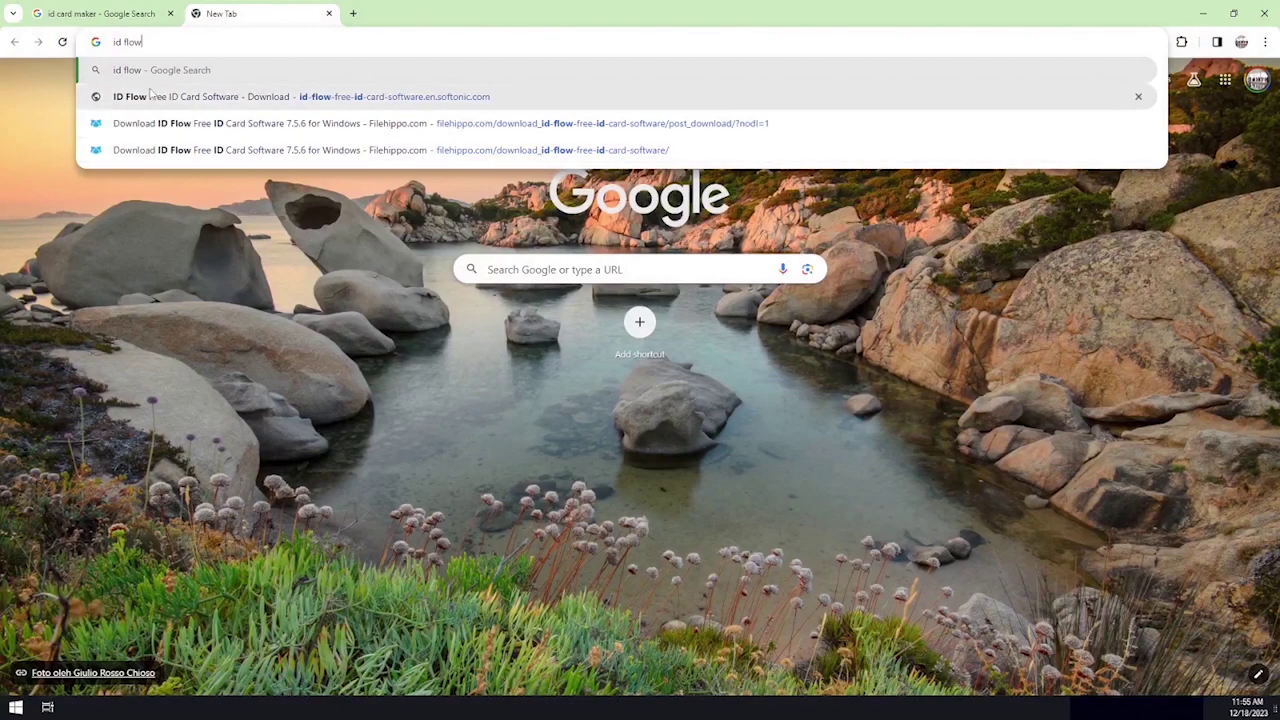
click(155, 97)
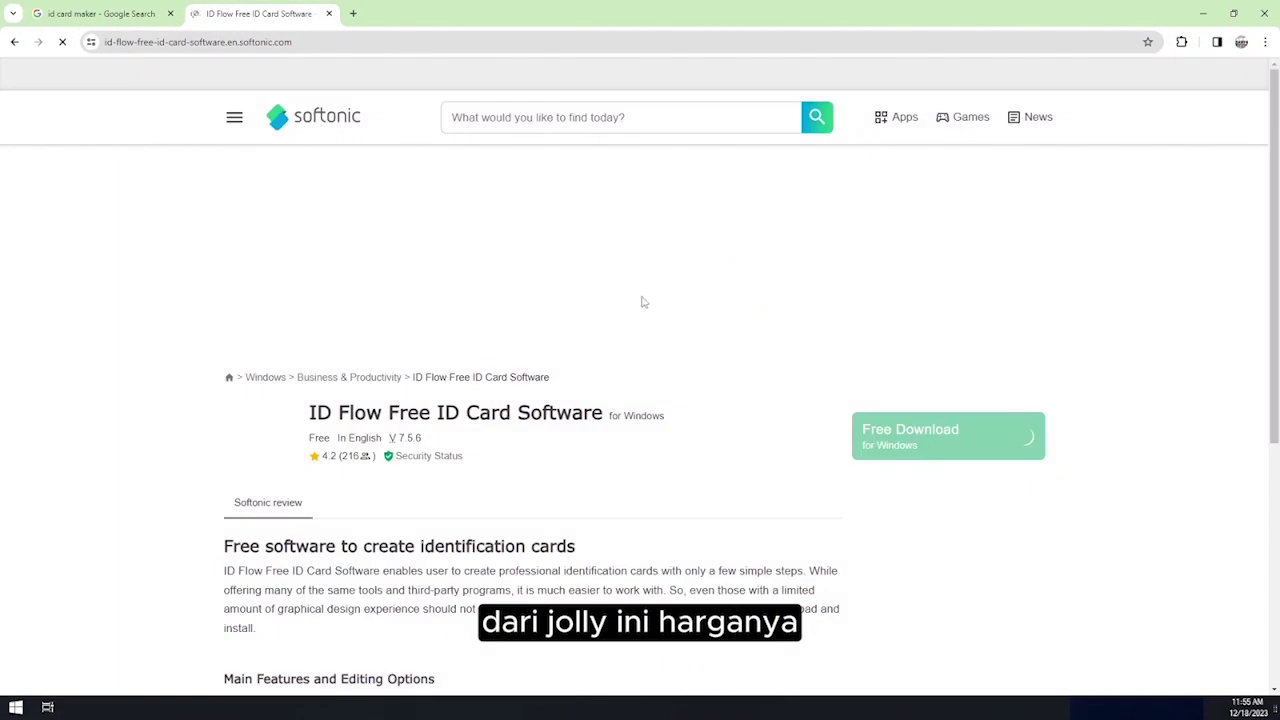
scroll(588, 397, down, 1)
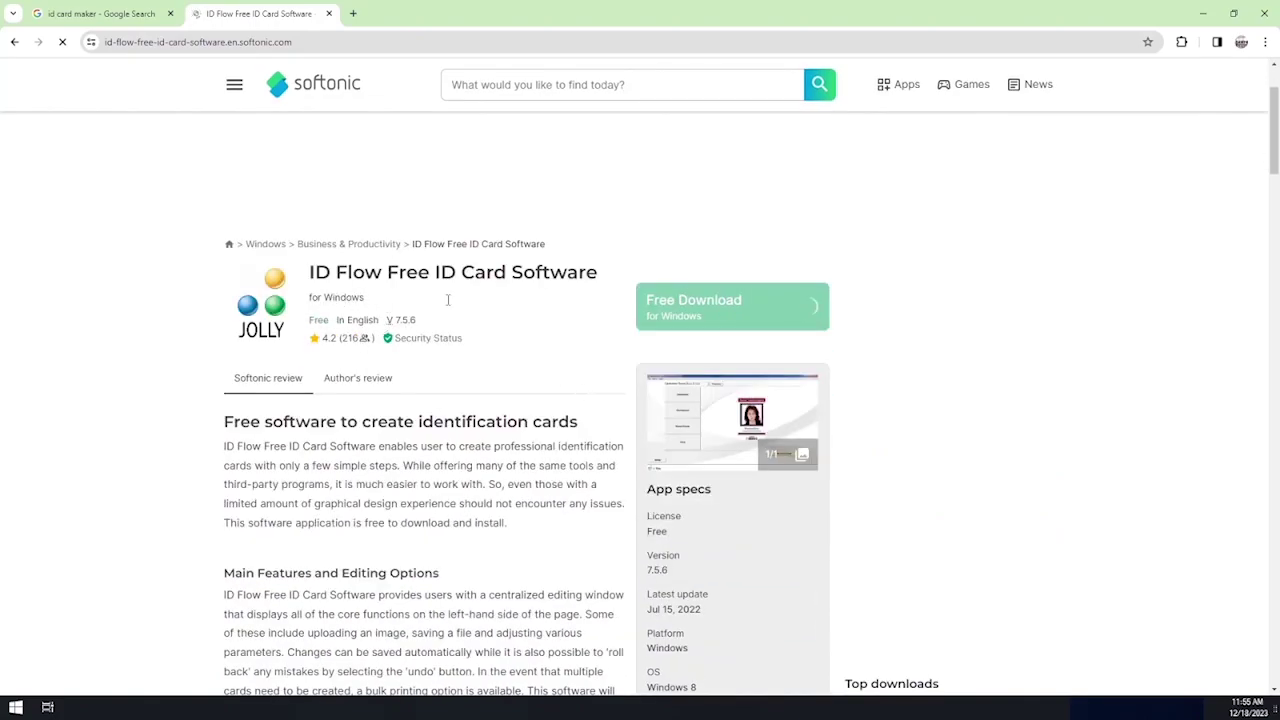
scroll(470, 314, down, 1)
scroll(470, 314, down, 1)
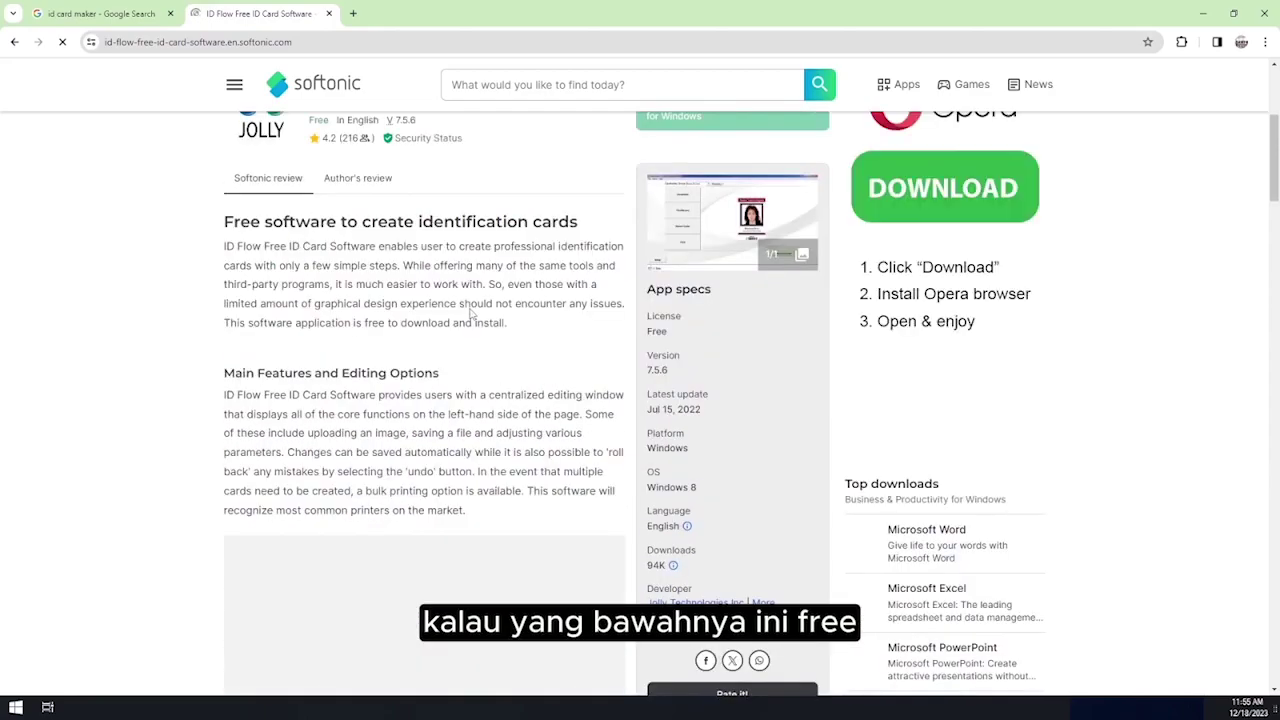
scroll(532, 406, down, 1)
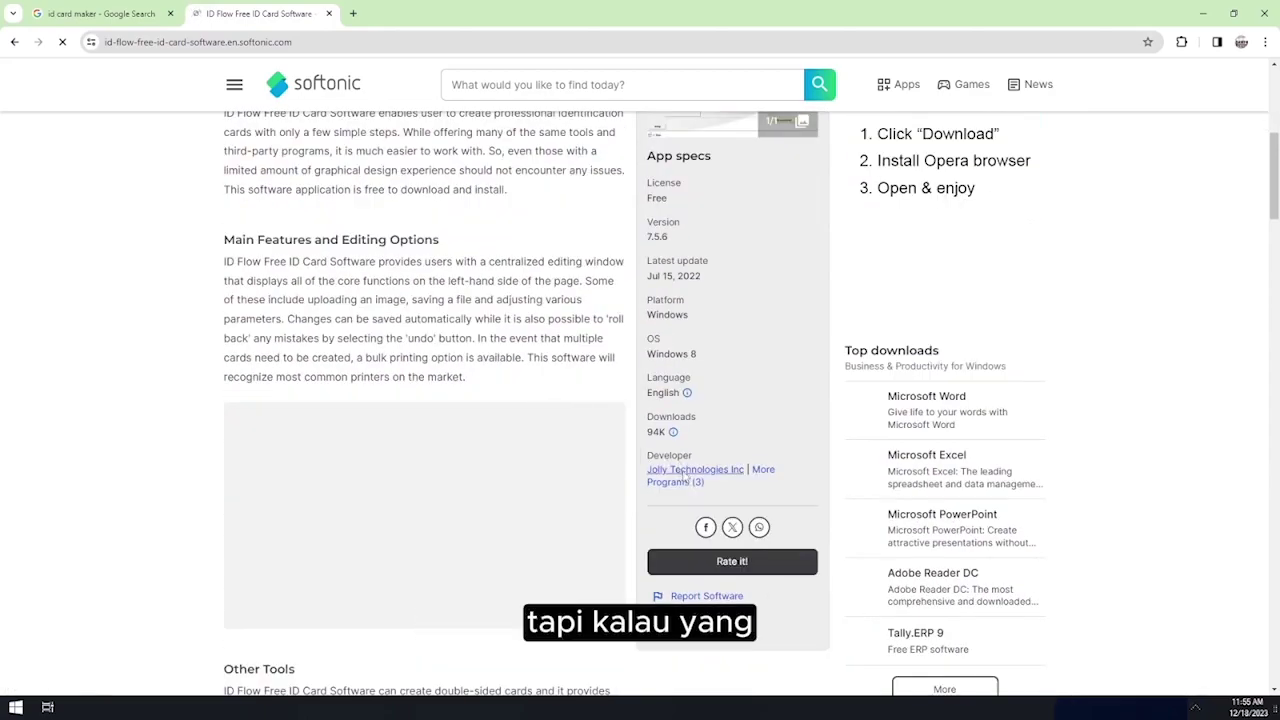
Open the Jolly Technologies website from the developer details and examine the price and features on ID Flow's pricing page
click(685, 475)
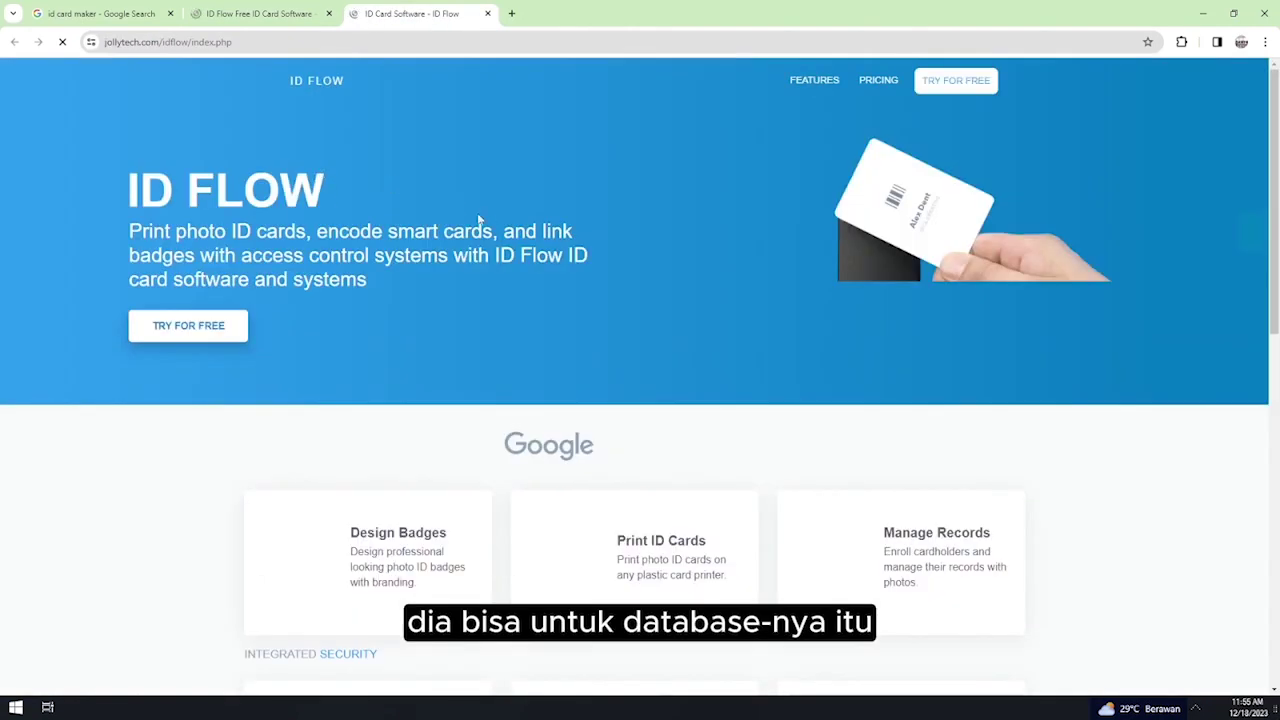
click(882, 80)
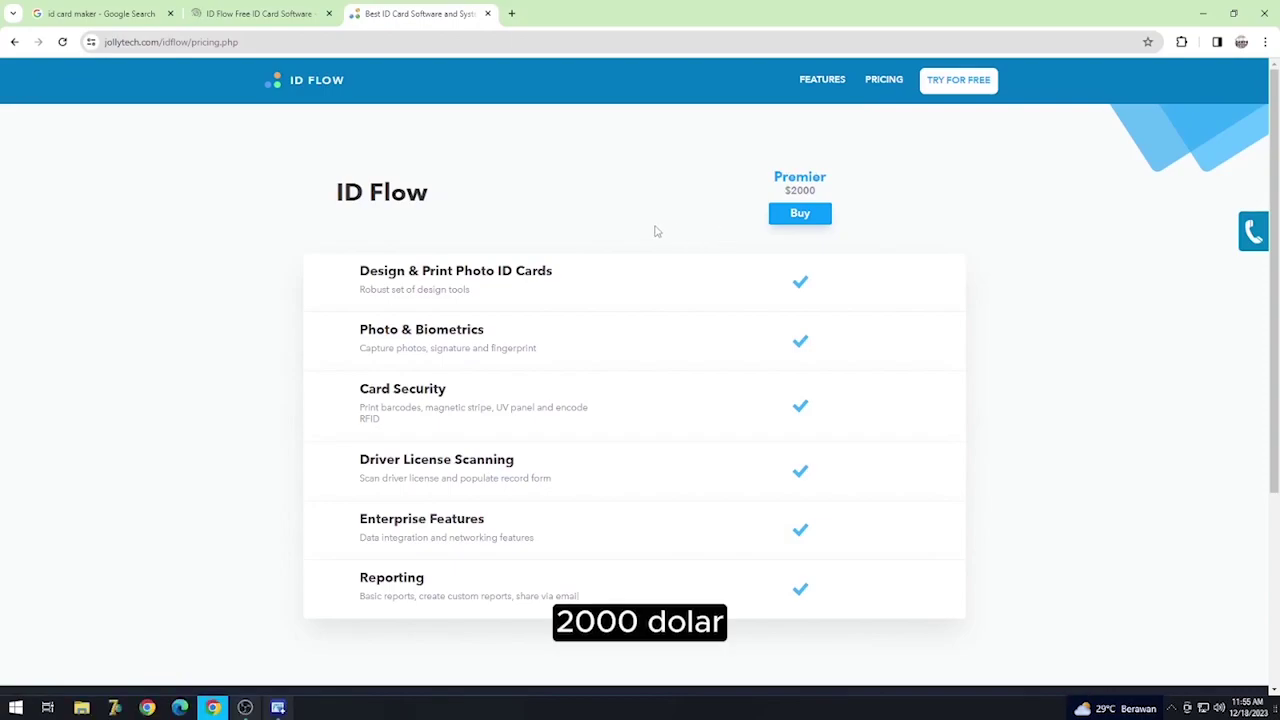
scroll(655, 229, down, 3)
scroll(621, 231, up, 2)
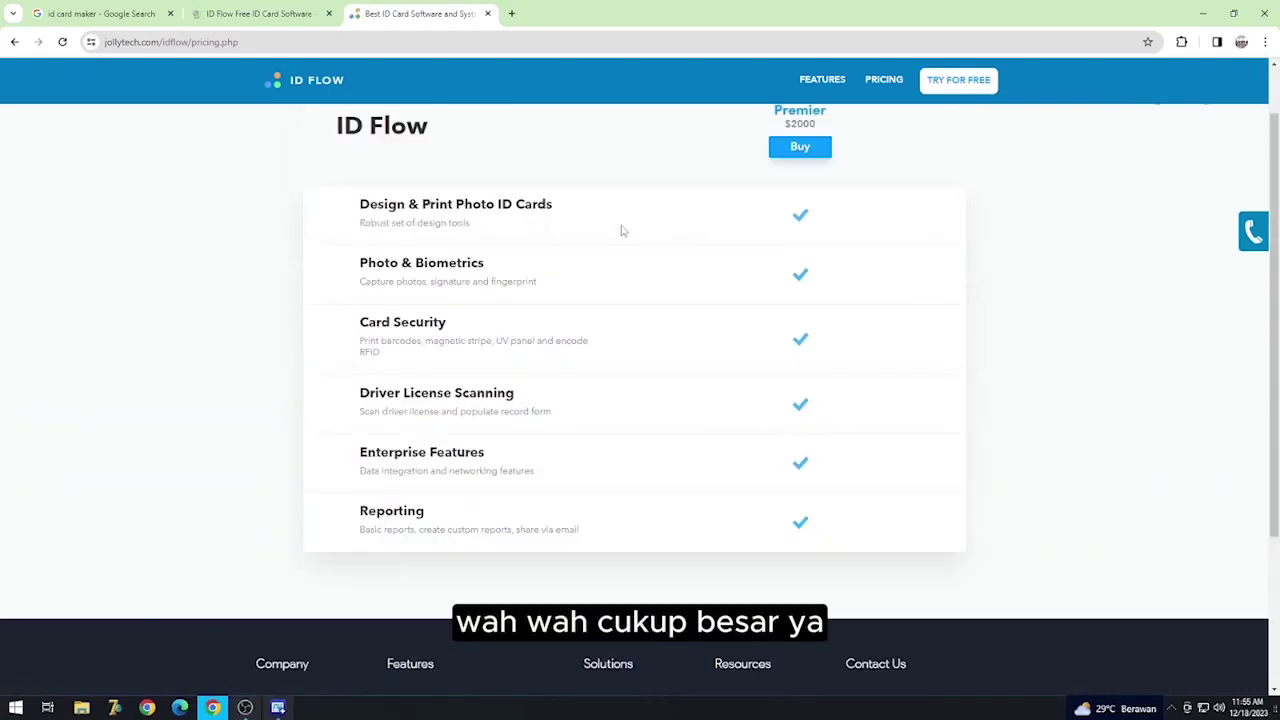
scroll(769, 211, up, 1)
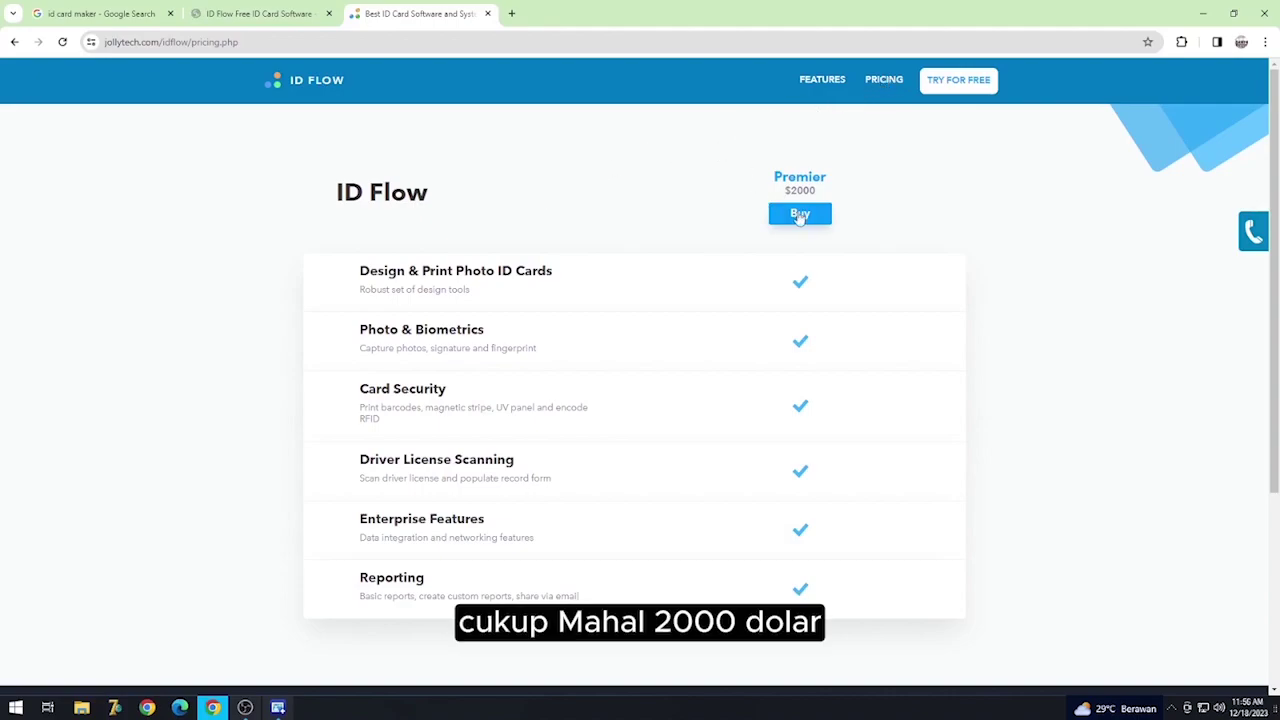
scroll(851, 225, down, 3)
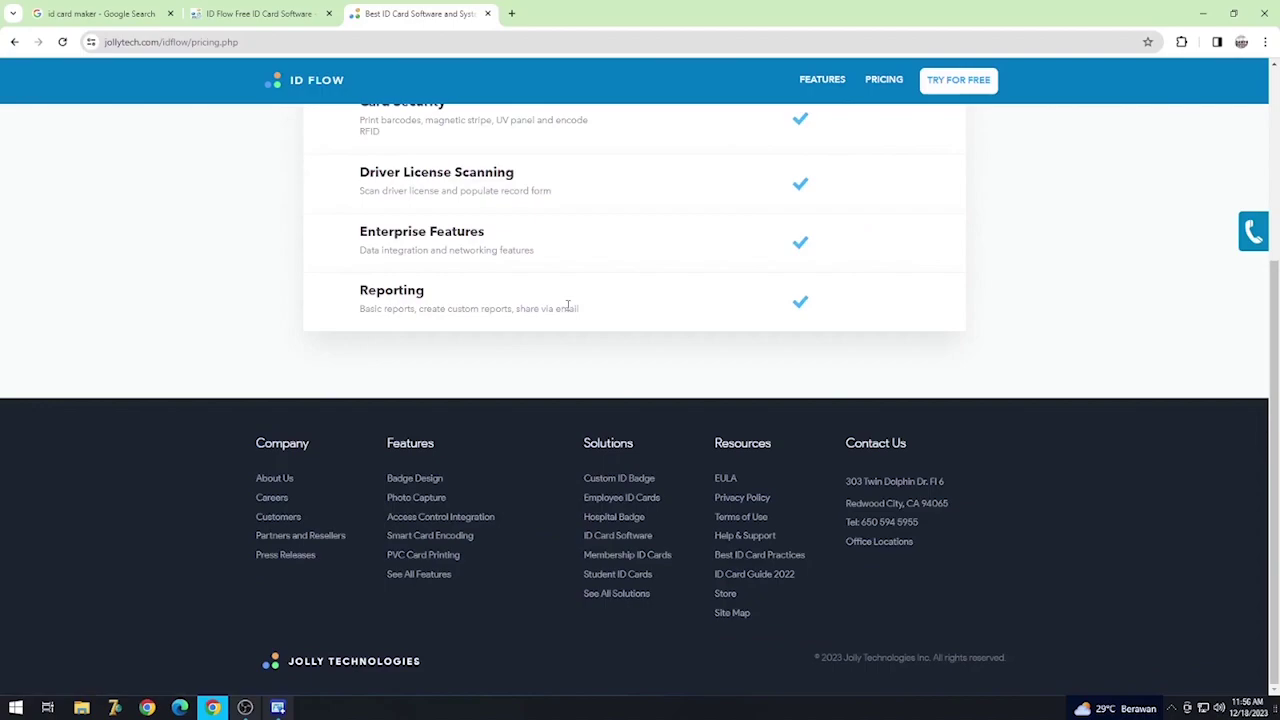
scroll(571, 306, up, 3)
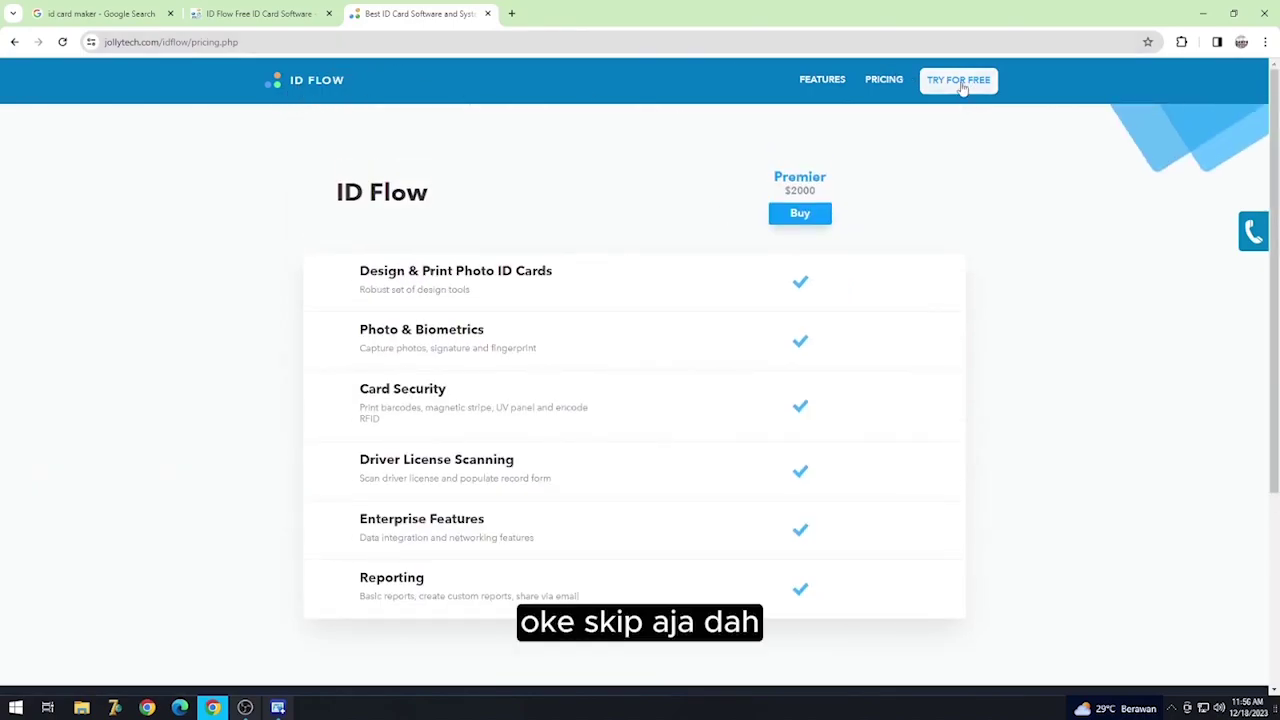
Return to the Softonic page, read ID Flow's remaining details, and check the developer's list of other programs
click(262, 14)
scroll(470, 281, down, 2)
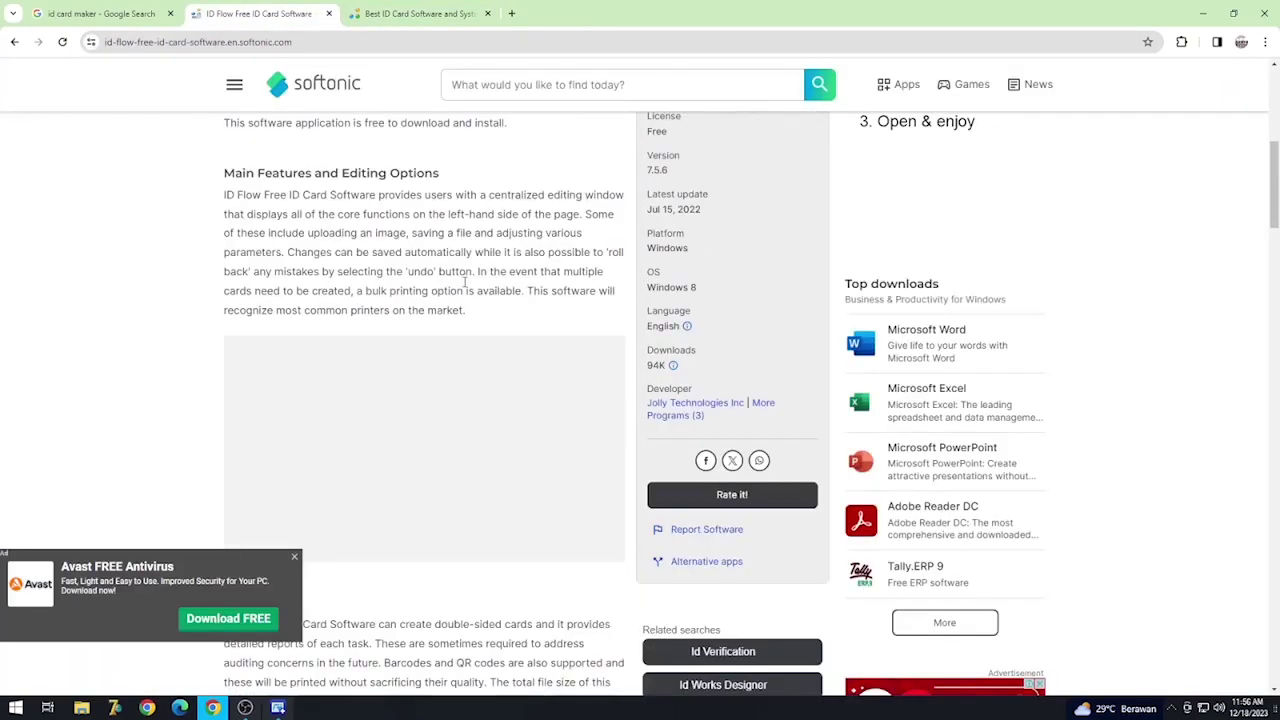
scroll(494, 270, down, 3)
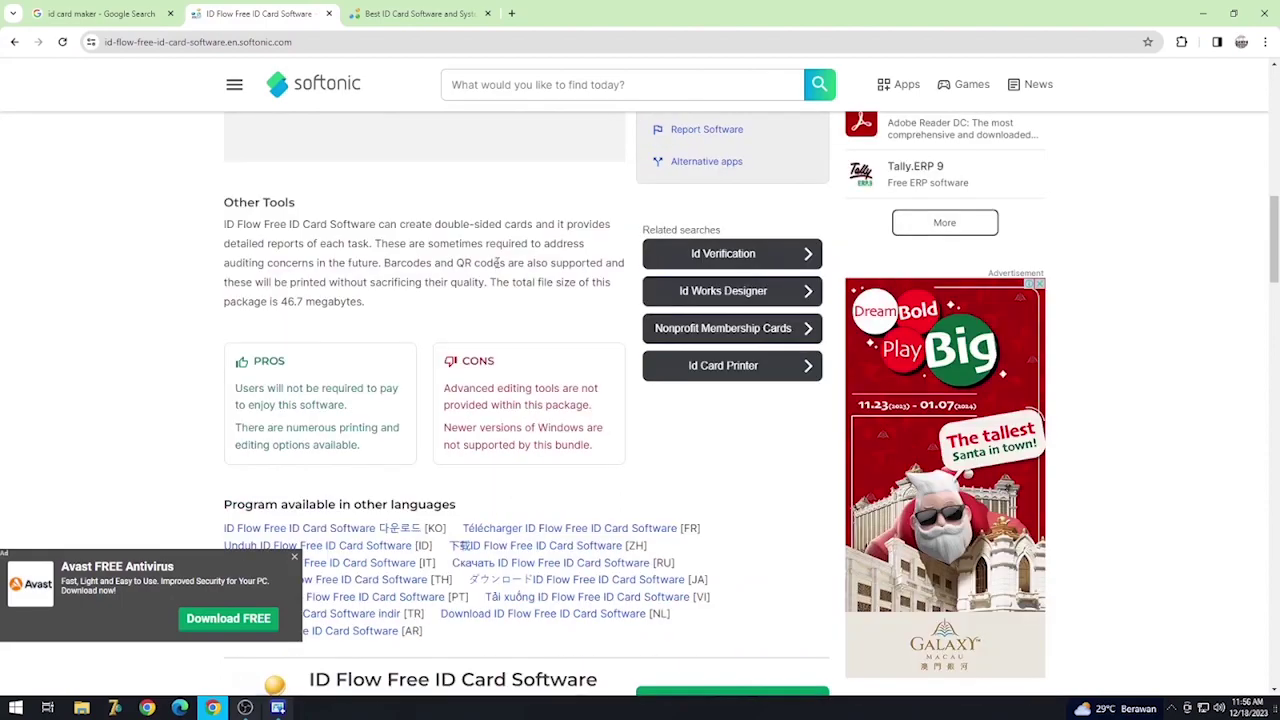
scroll(530, 240, up, 2)
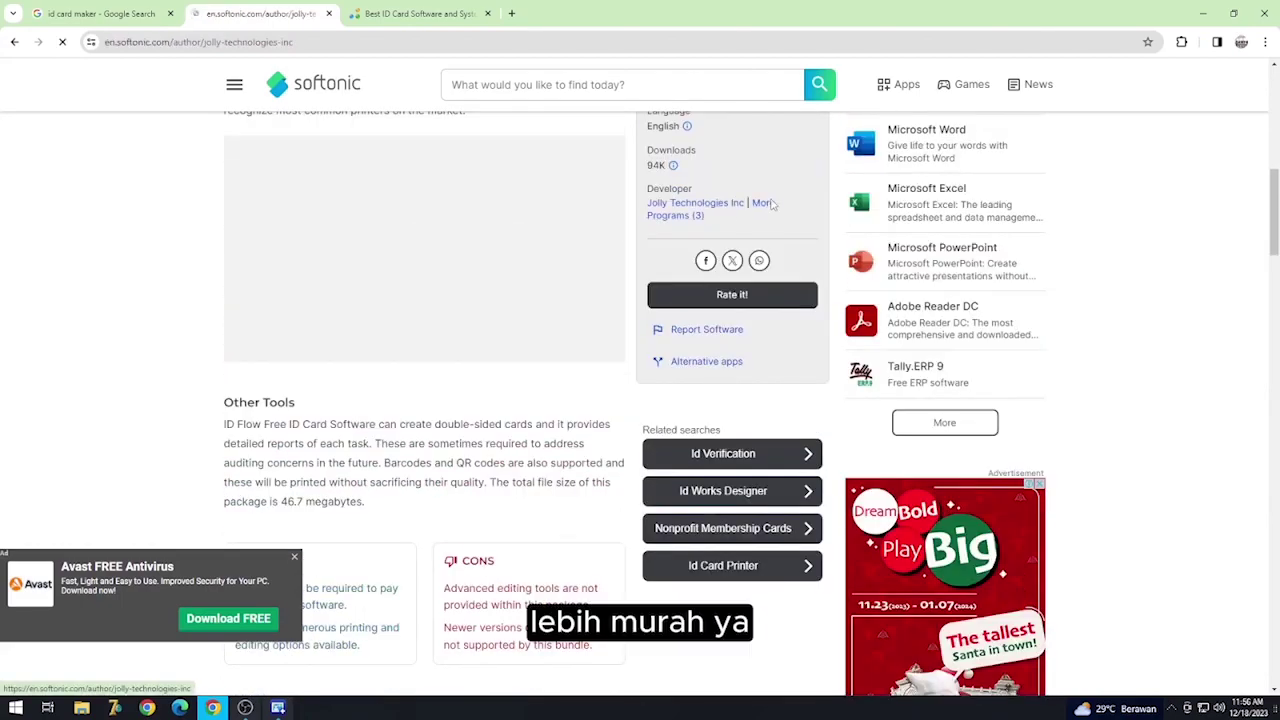
click(770, 204)
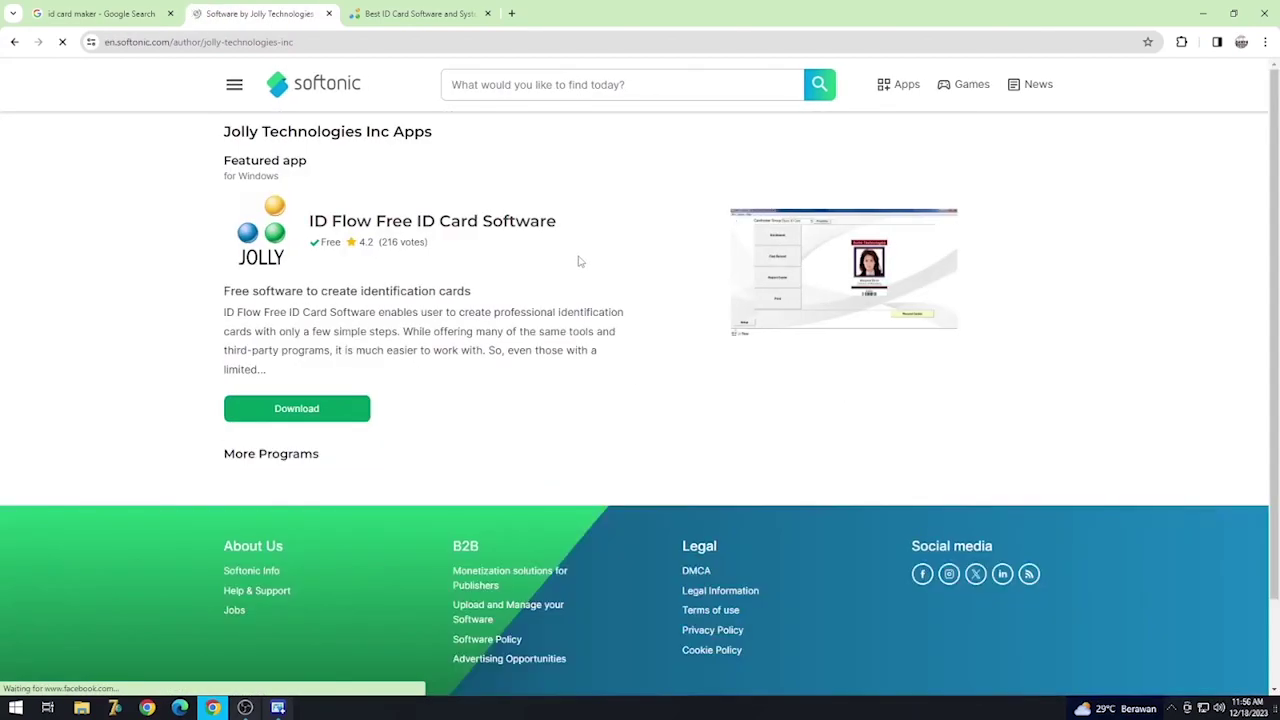
scroll(580, 263, down, 1)
scroll(700, 262, up, 1)
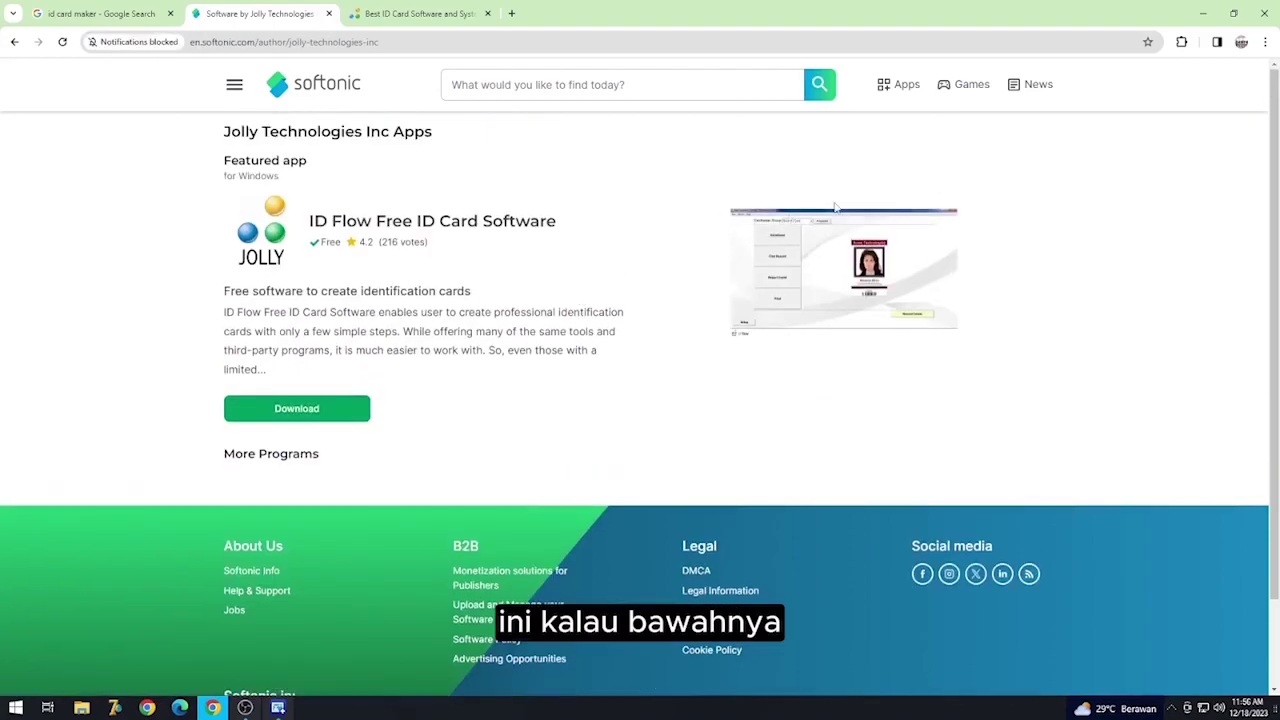
scroll(640, 305, down, 1)
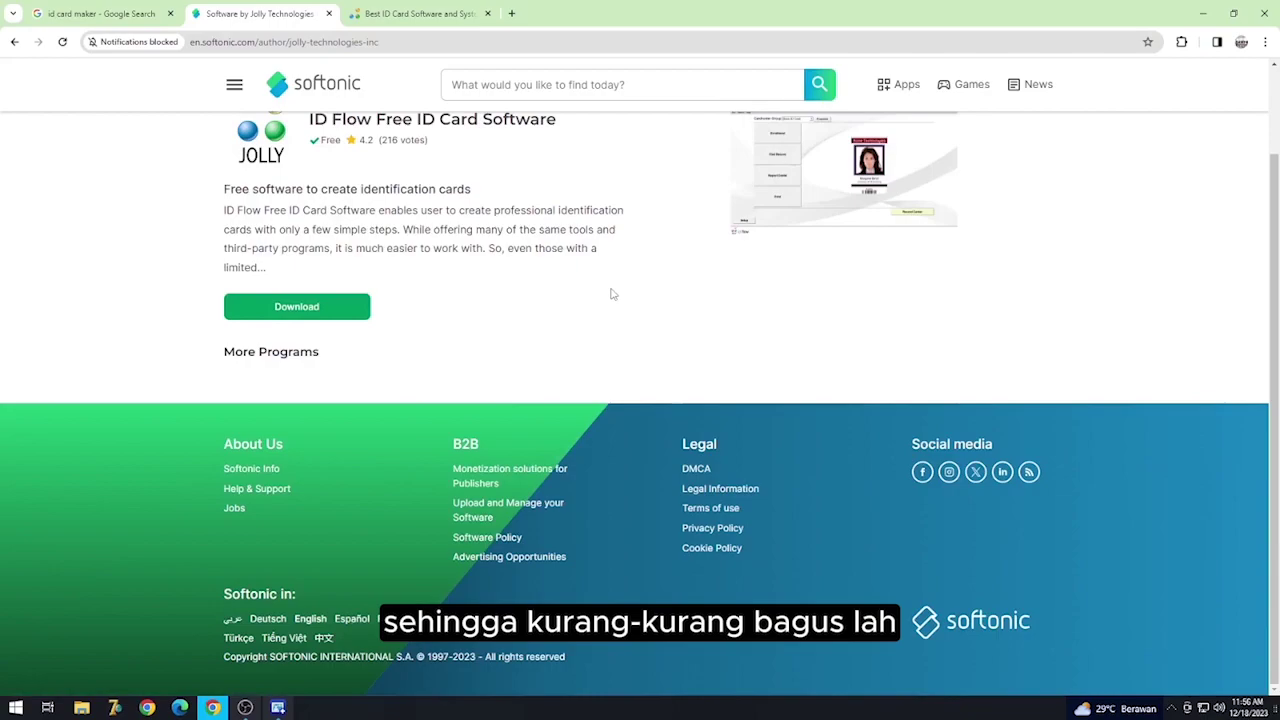
Go back from the Softonic pages, search for "id card maker program", and close the Jolly Technologies page
scroll(613, 293, up, 1)
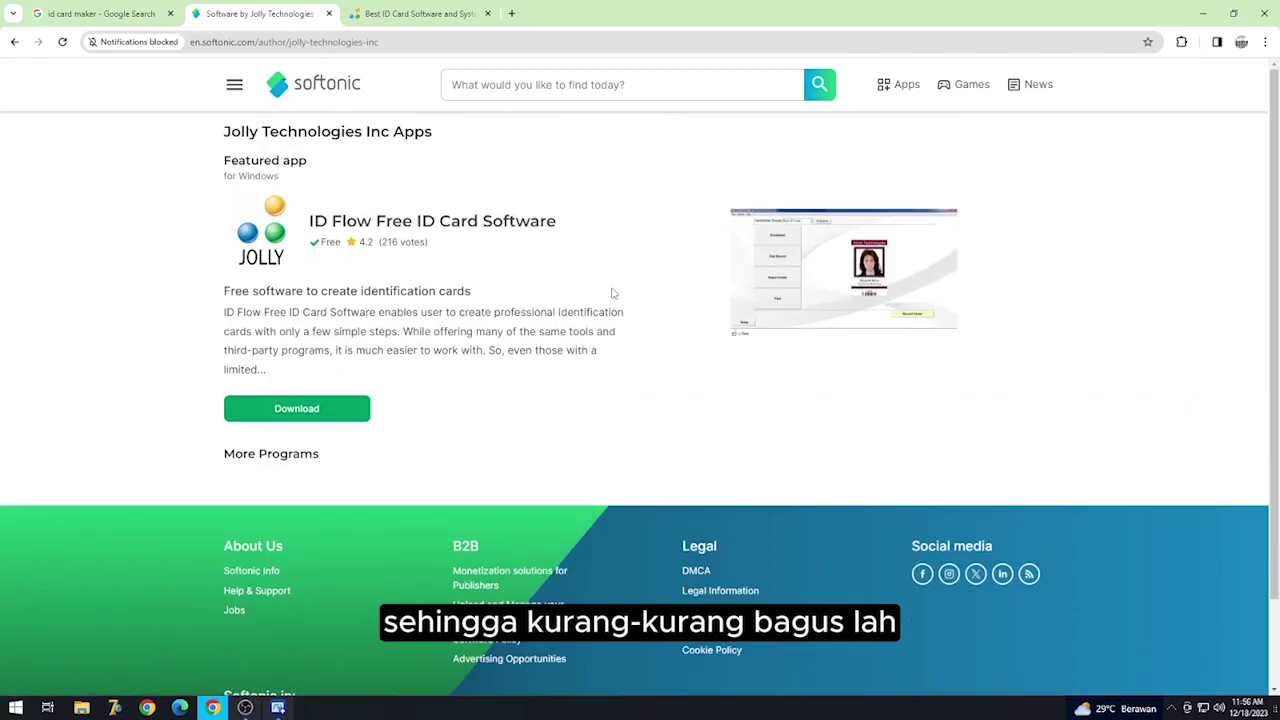
click(14, 42)
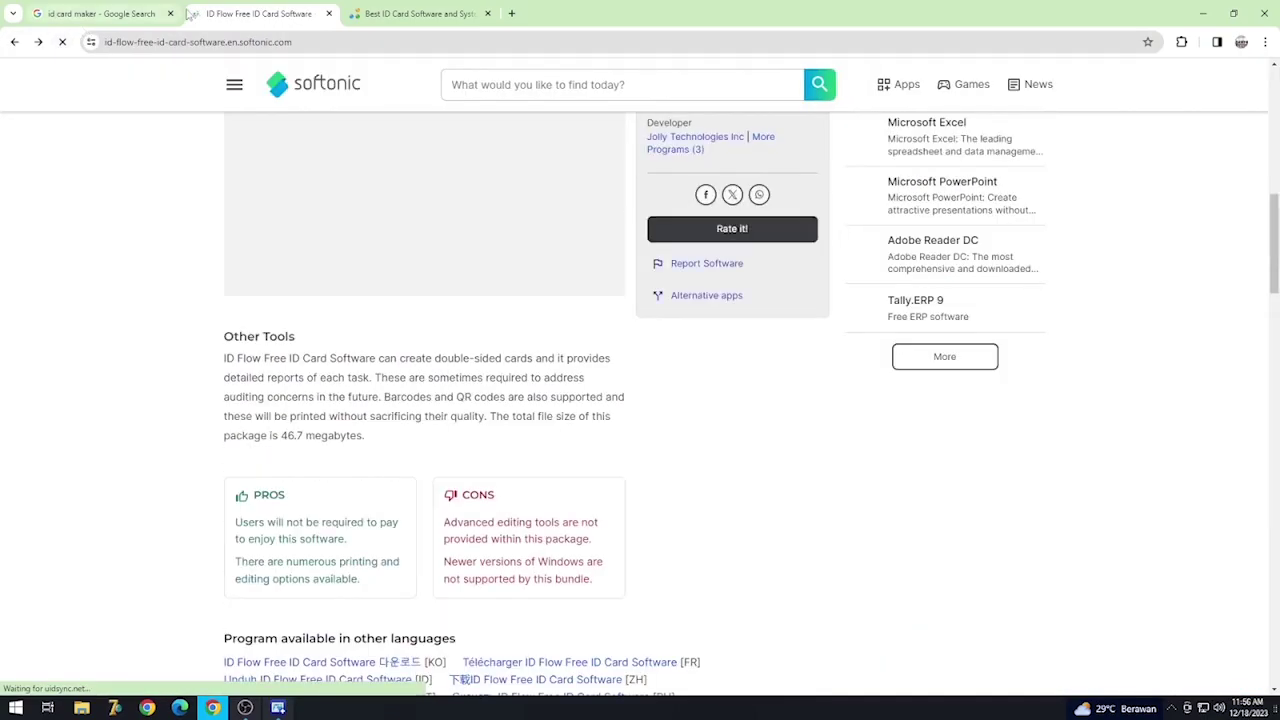
click(14, 42)
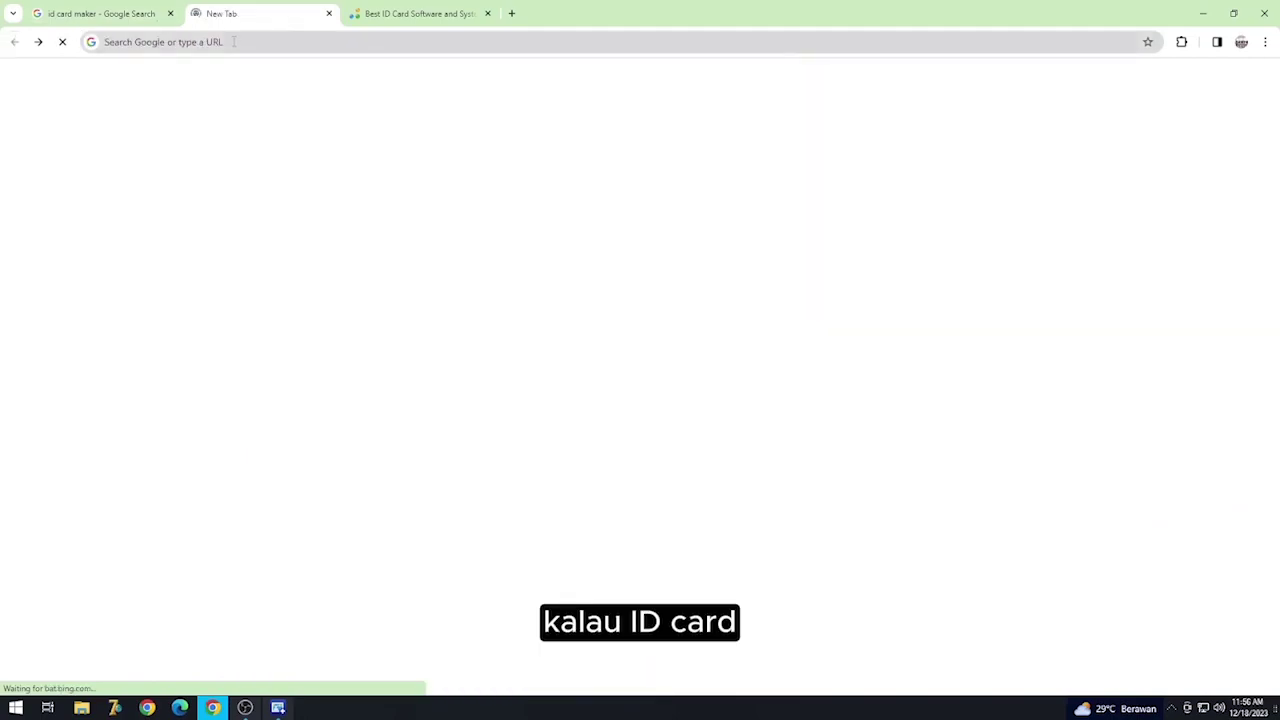
click(260, 42)
text(id)
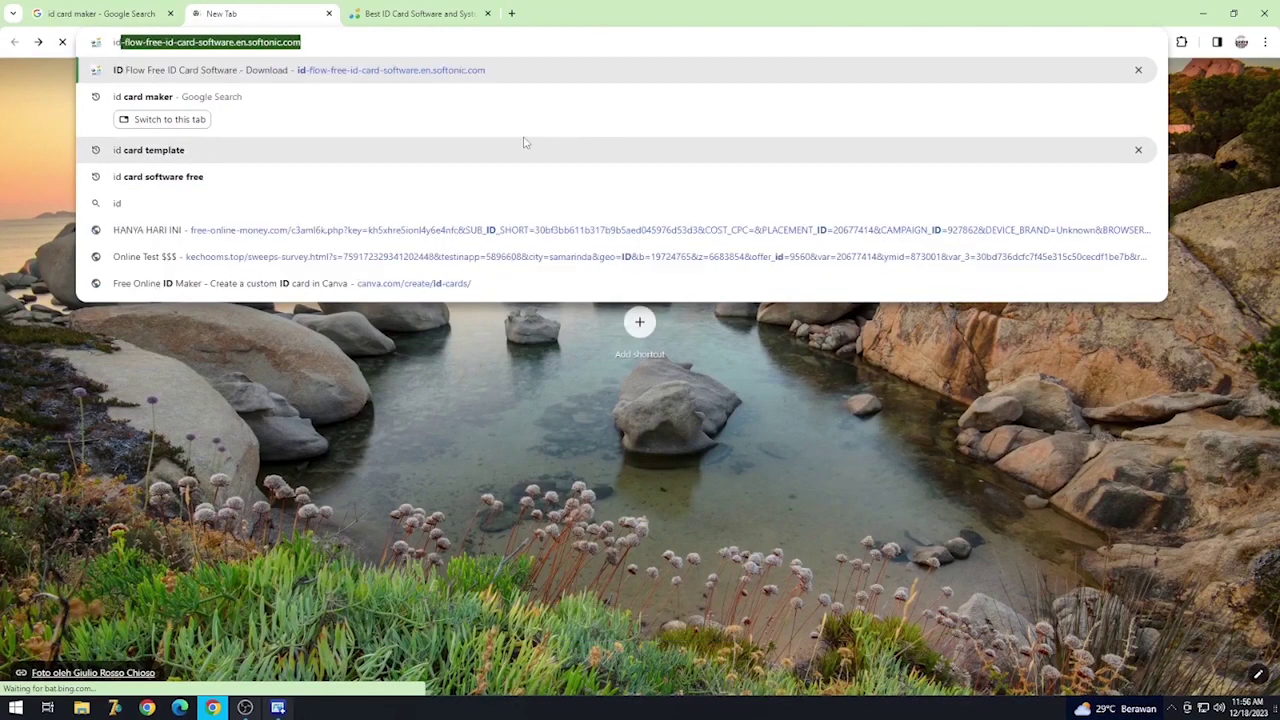
text( card )
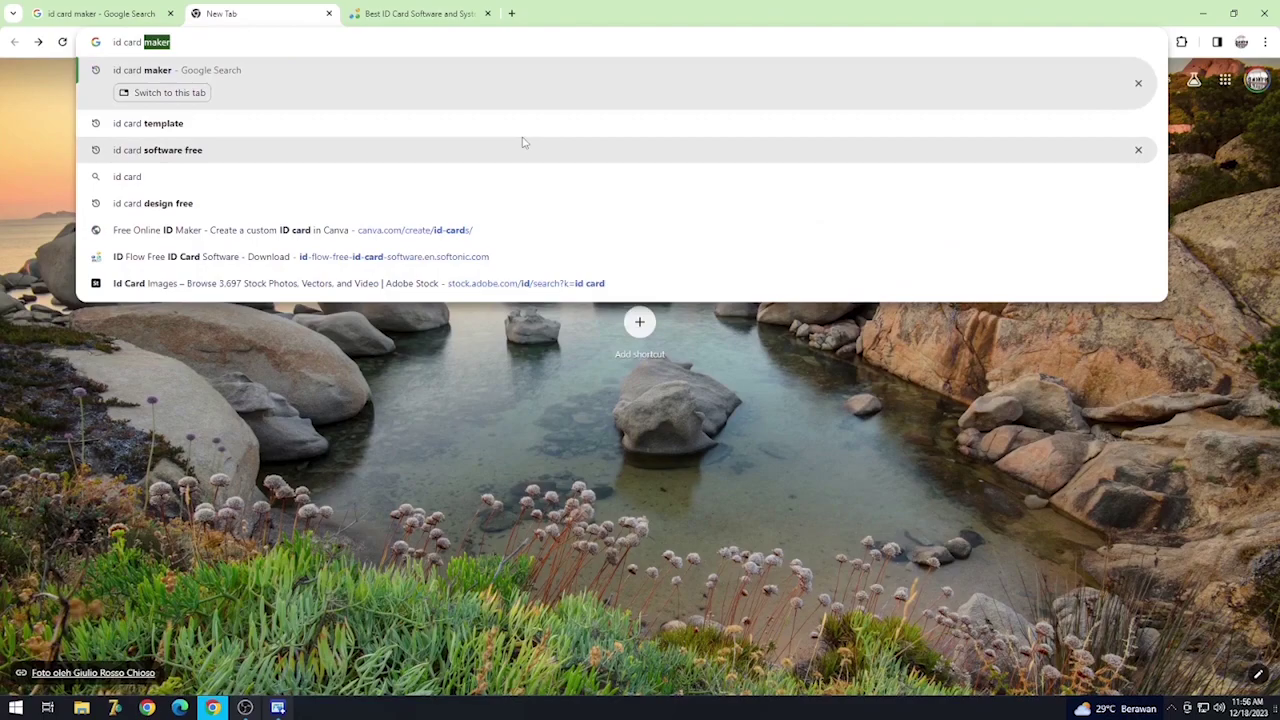
text(maker )
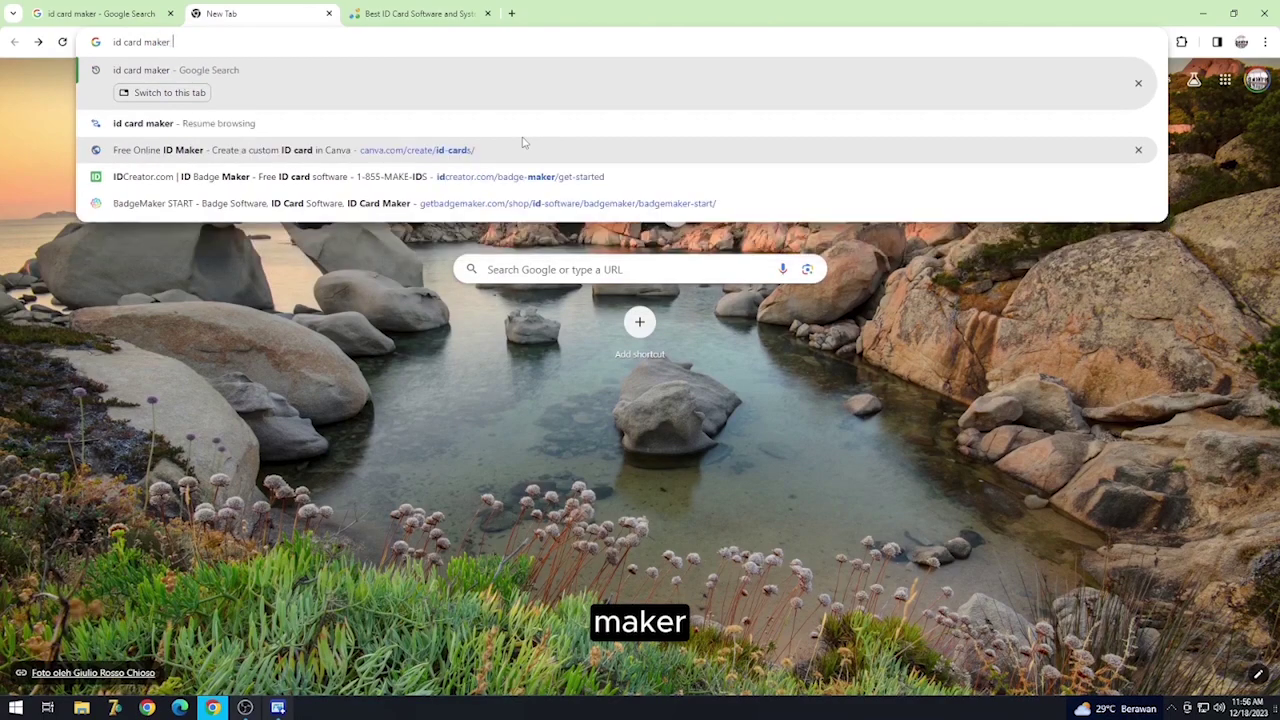
text(program)
key(Return)
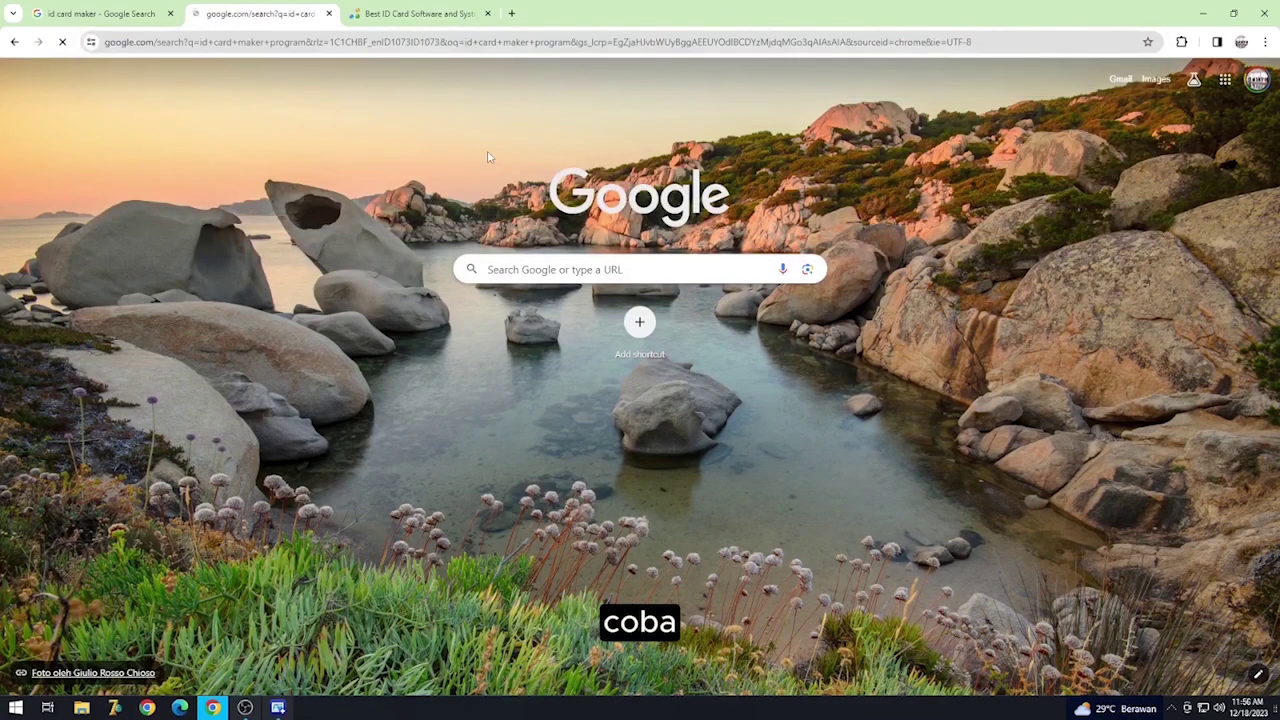
click(486, 14)
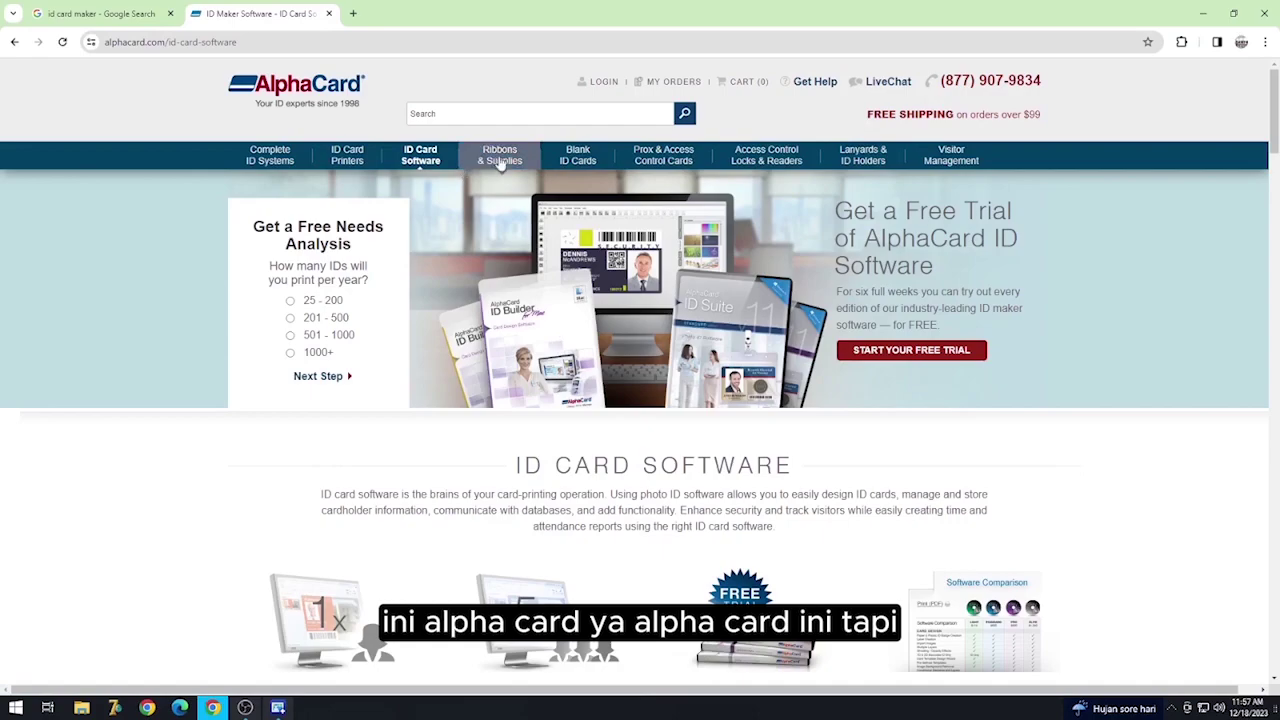
Examine the card printer brands and models listed under Ribbons & Supplies on the AlphaCard website
mouse_move(500, 160)
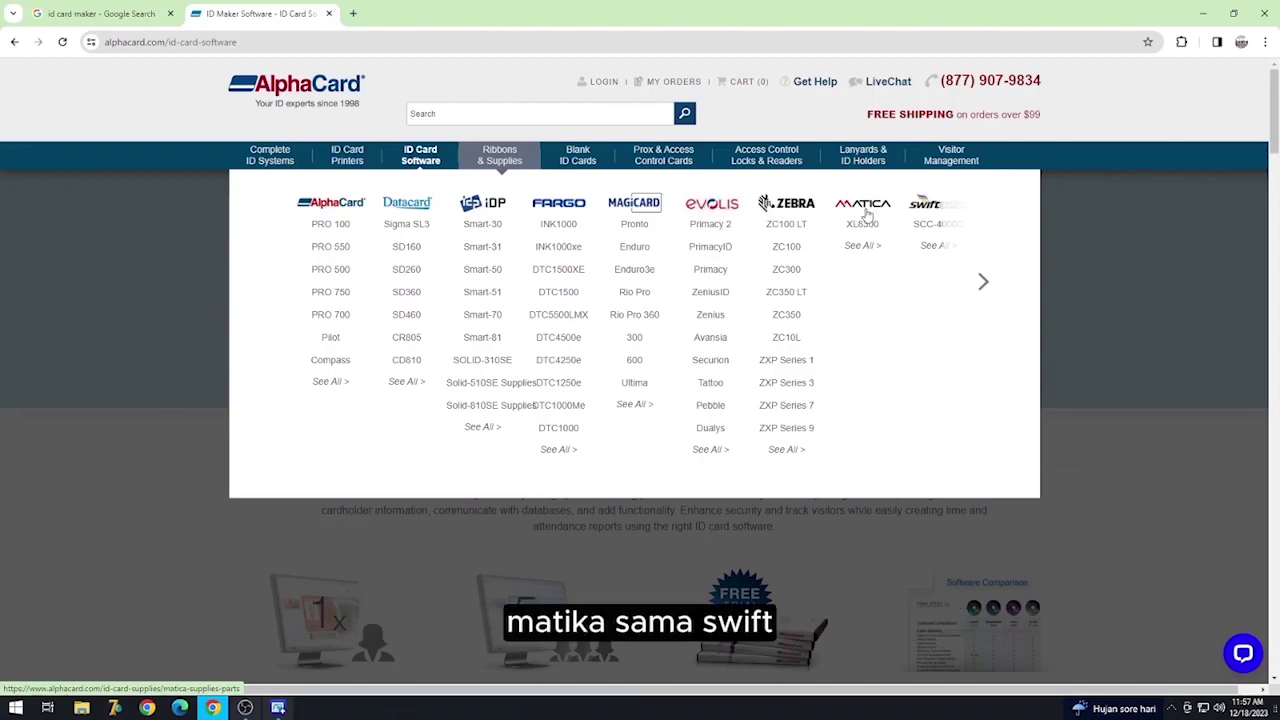
click(983, 282)
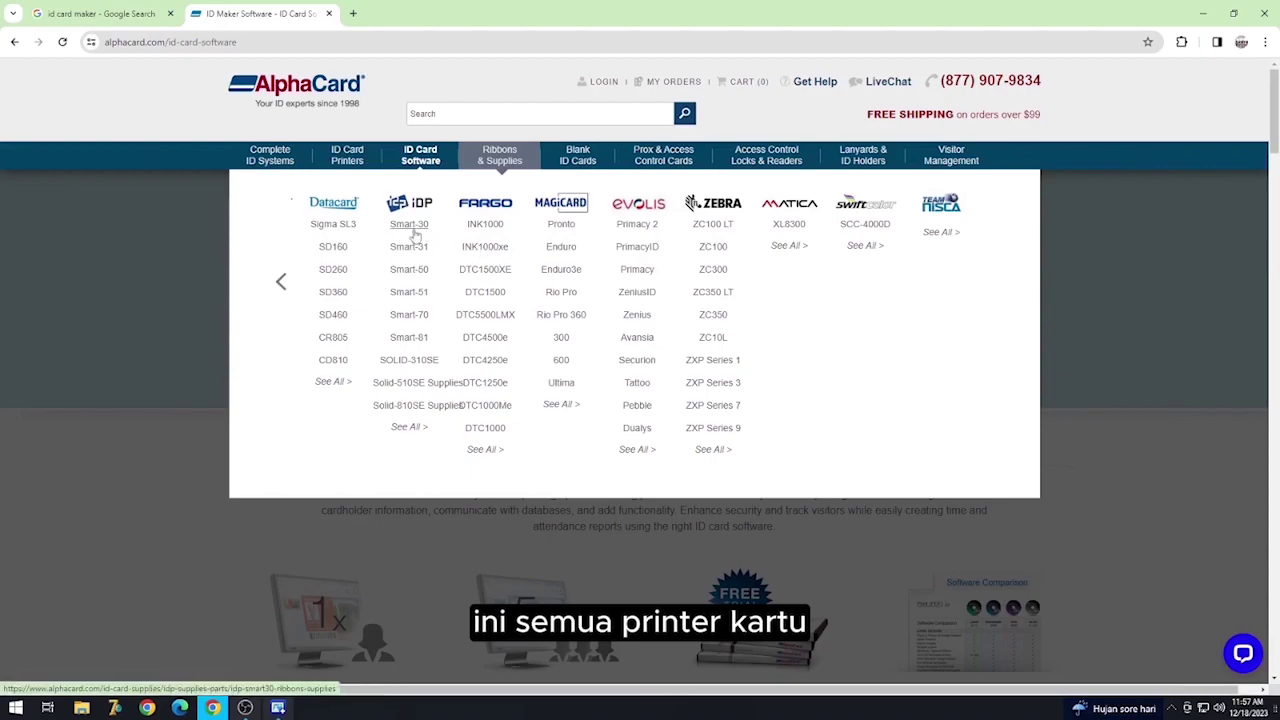
click(282, 286)
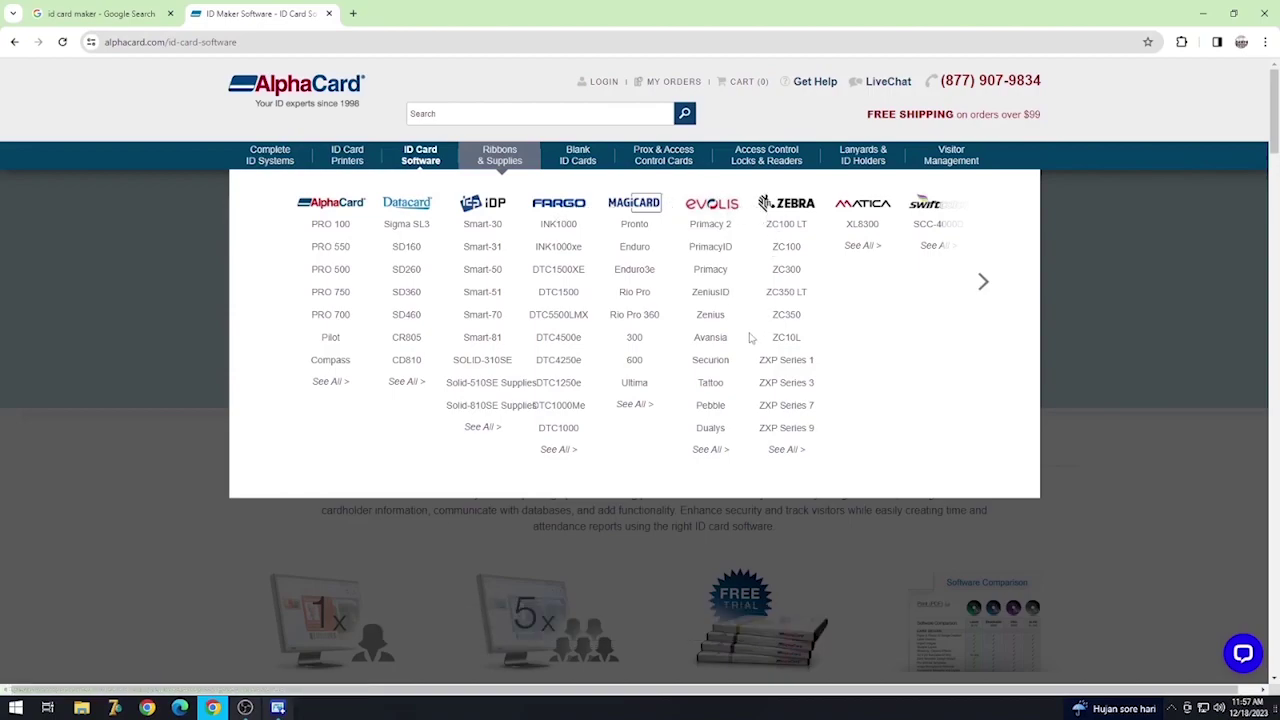
scroll(750, 347, down, 1)
scroll(750, 345, up, 1)
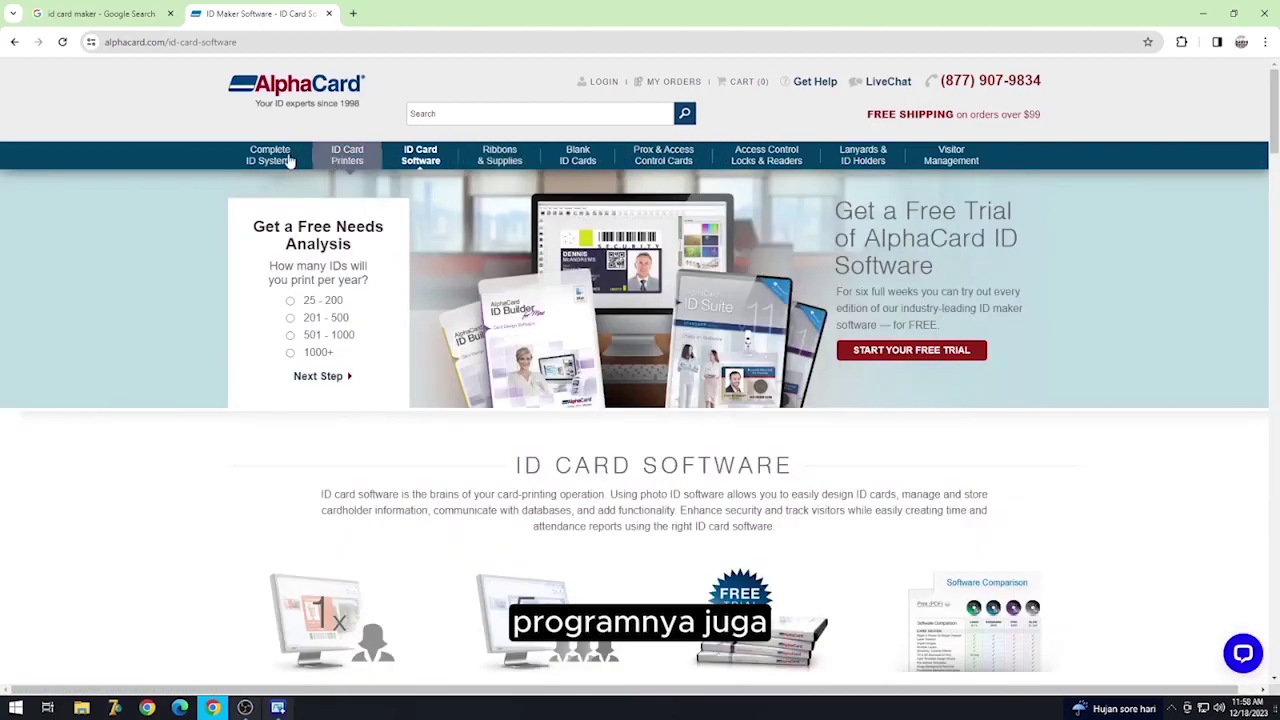
View AlphaCard's Complete ID Systems categories and look through the ID Card Software page for the available products
mouse_move(282, 160)
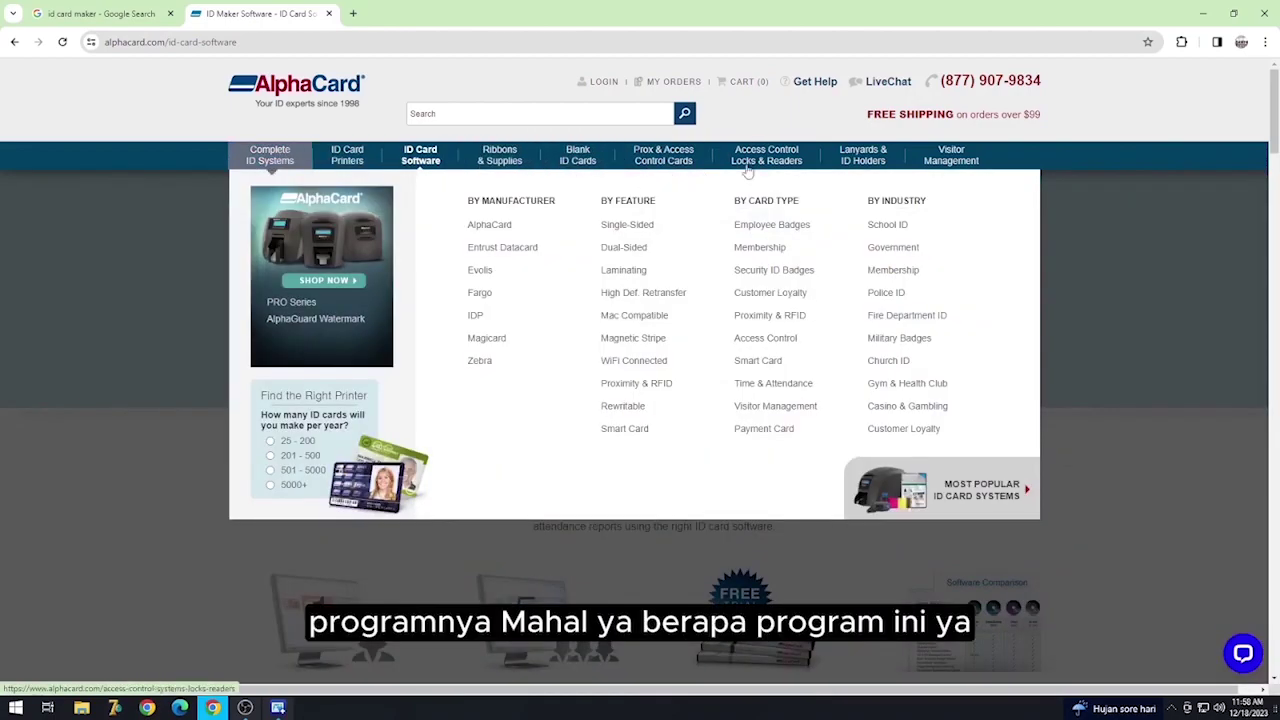
scroll(586, 316, down, 8)
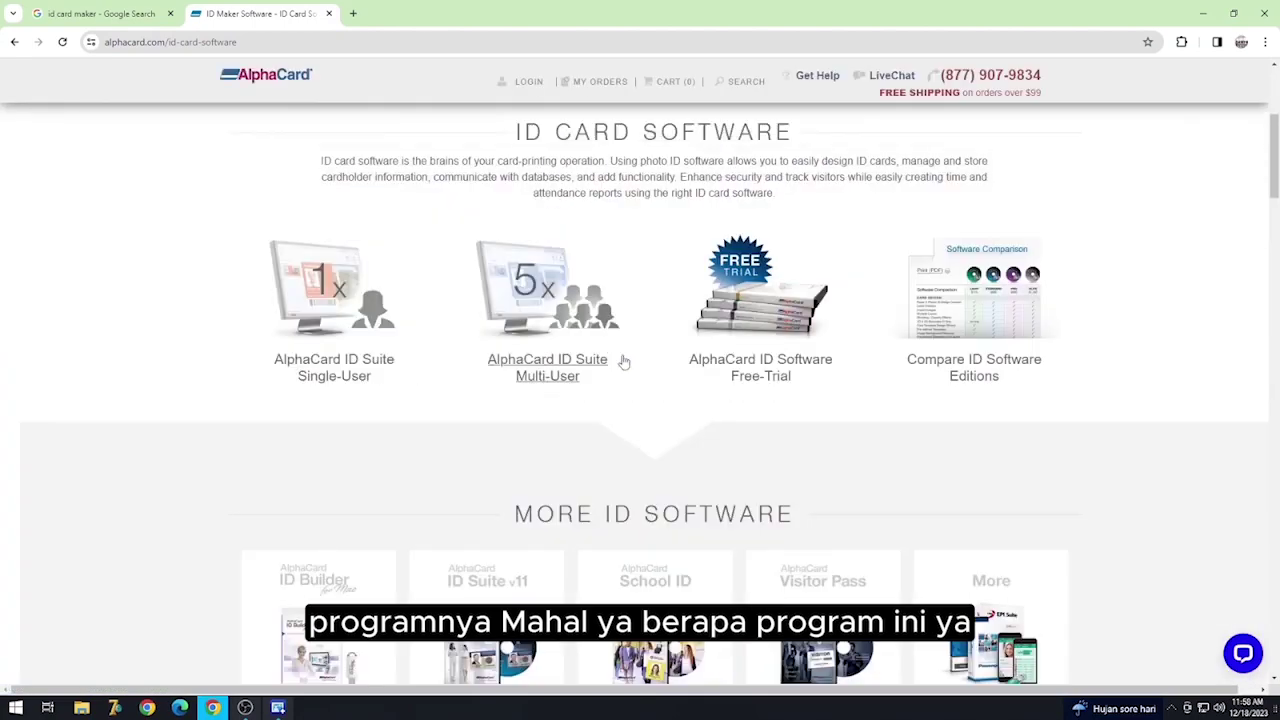
scroll(632, 356, down, 2)
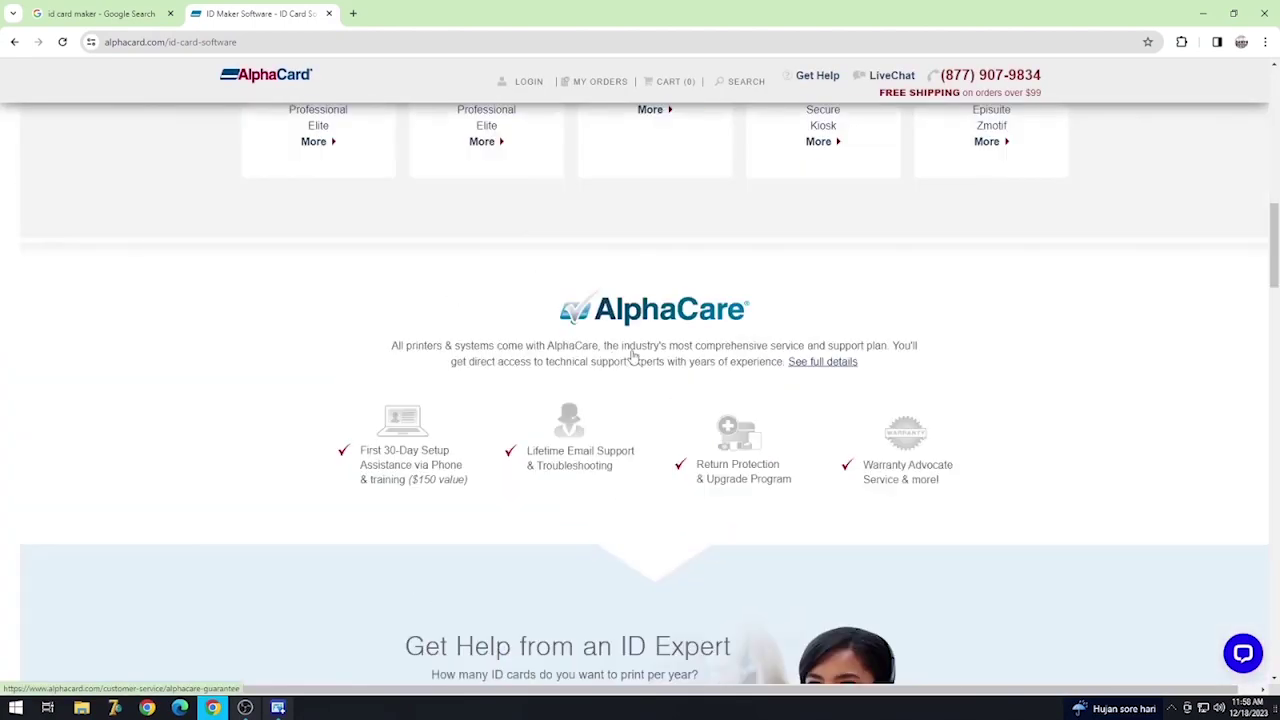
scroll(630, 357, up, 3)
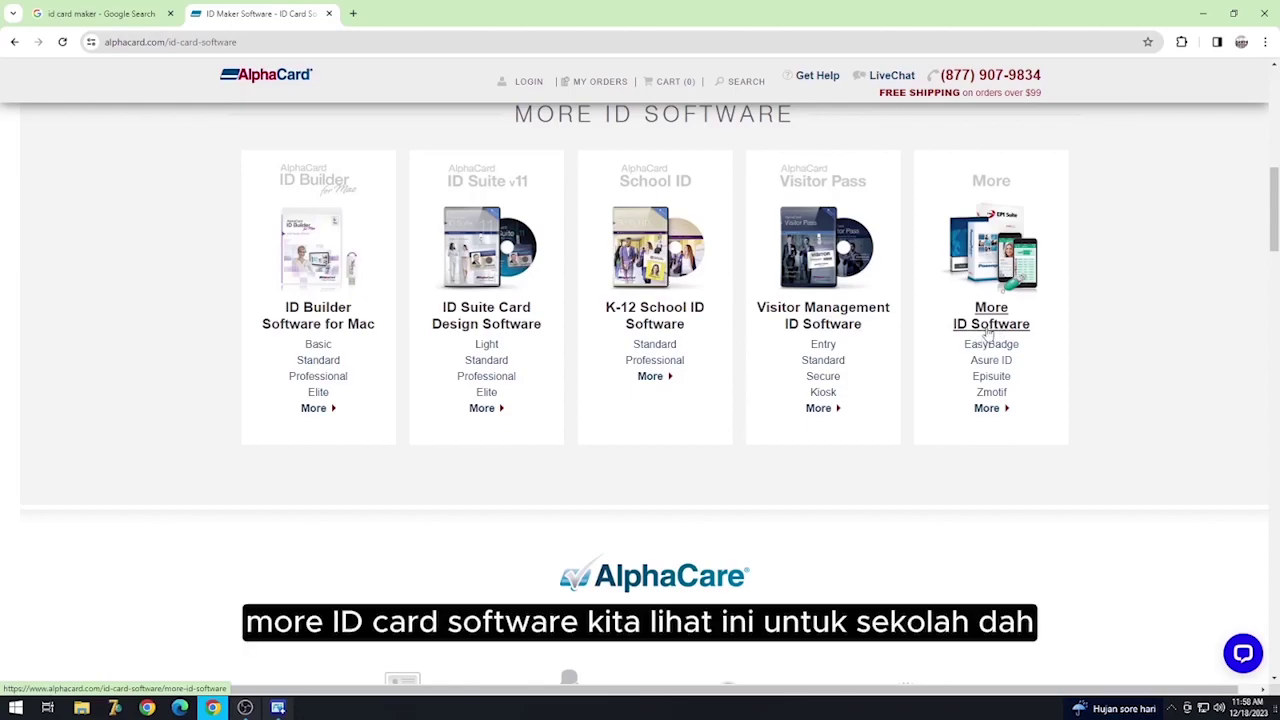
Open AlphaCard's K-12 School ID Software and examine the editions and prices in the full editions list
click(664, 314)
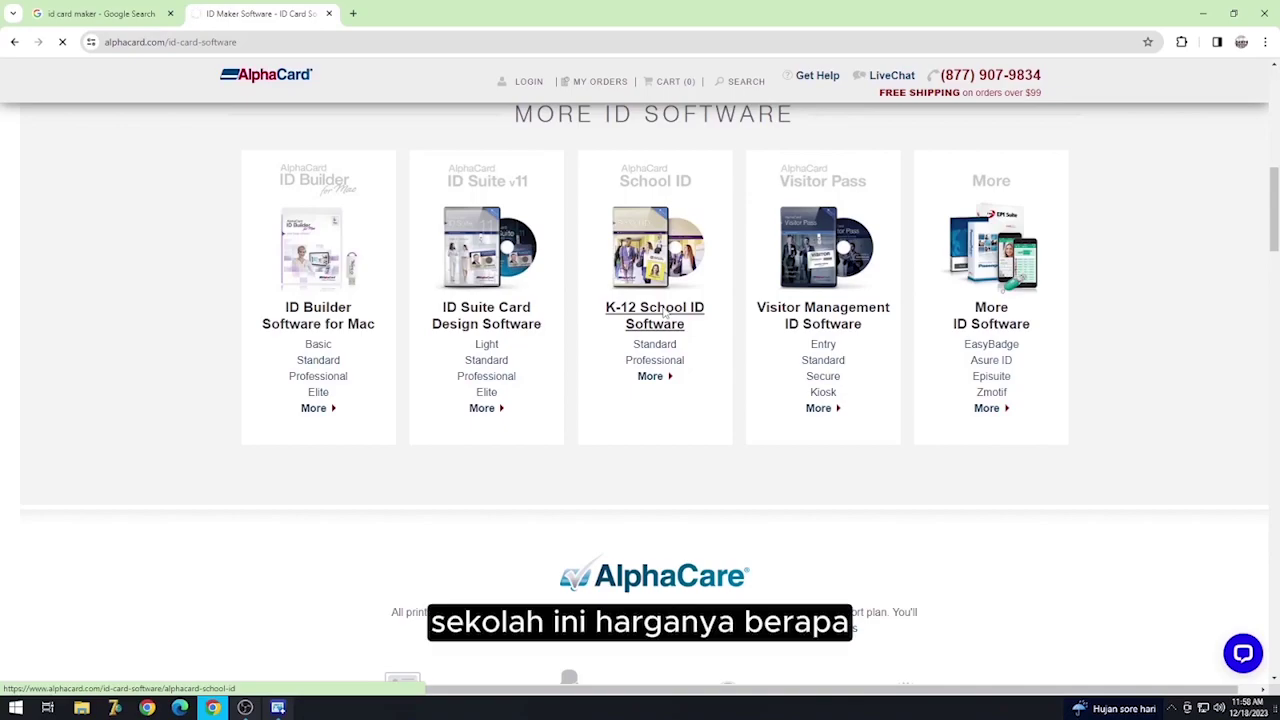
click(658, 316)
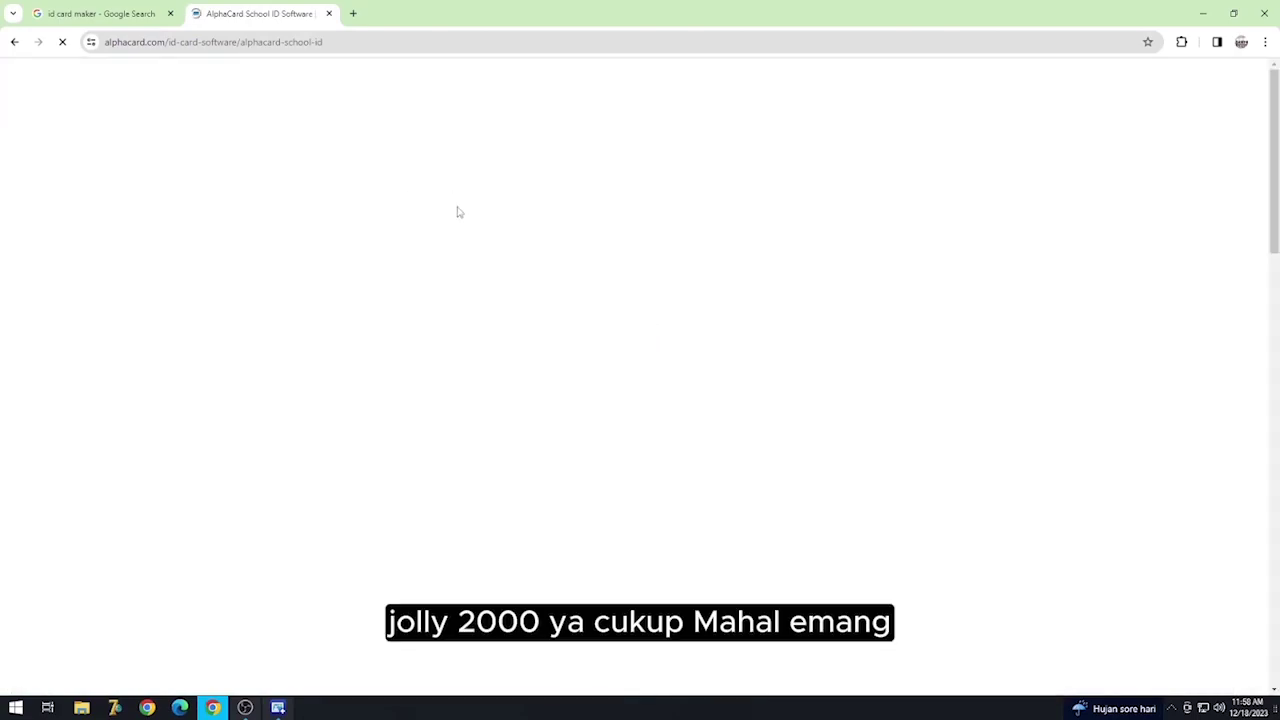
scroll(492, 460, down, 2)
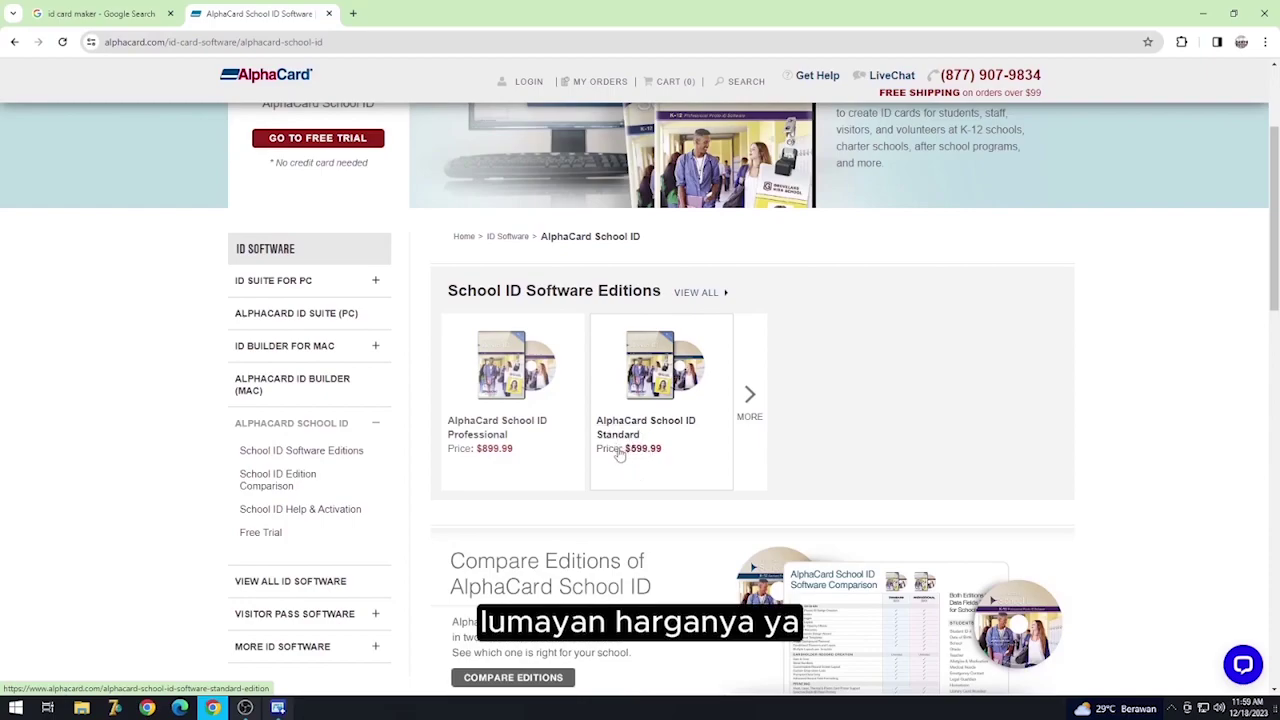
click(760, 399)
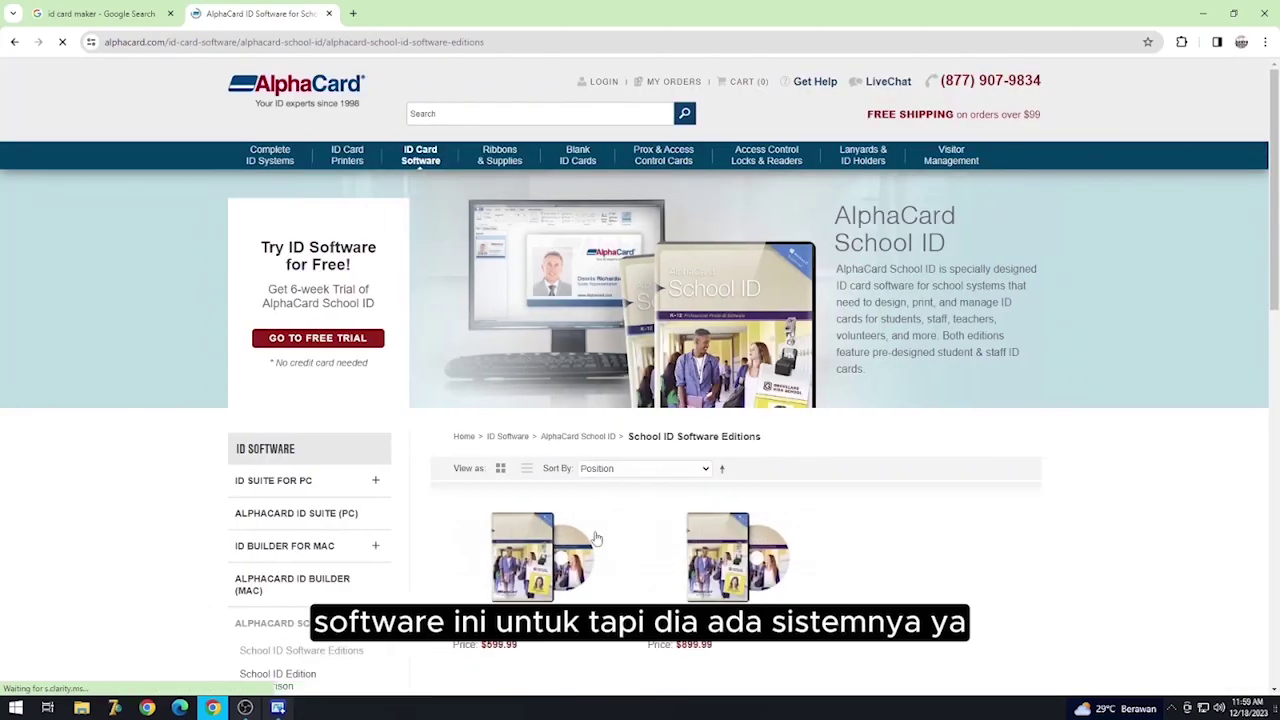
scroll(641, 556, down, 2)
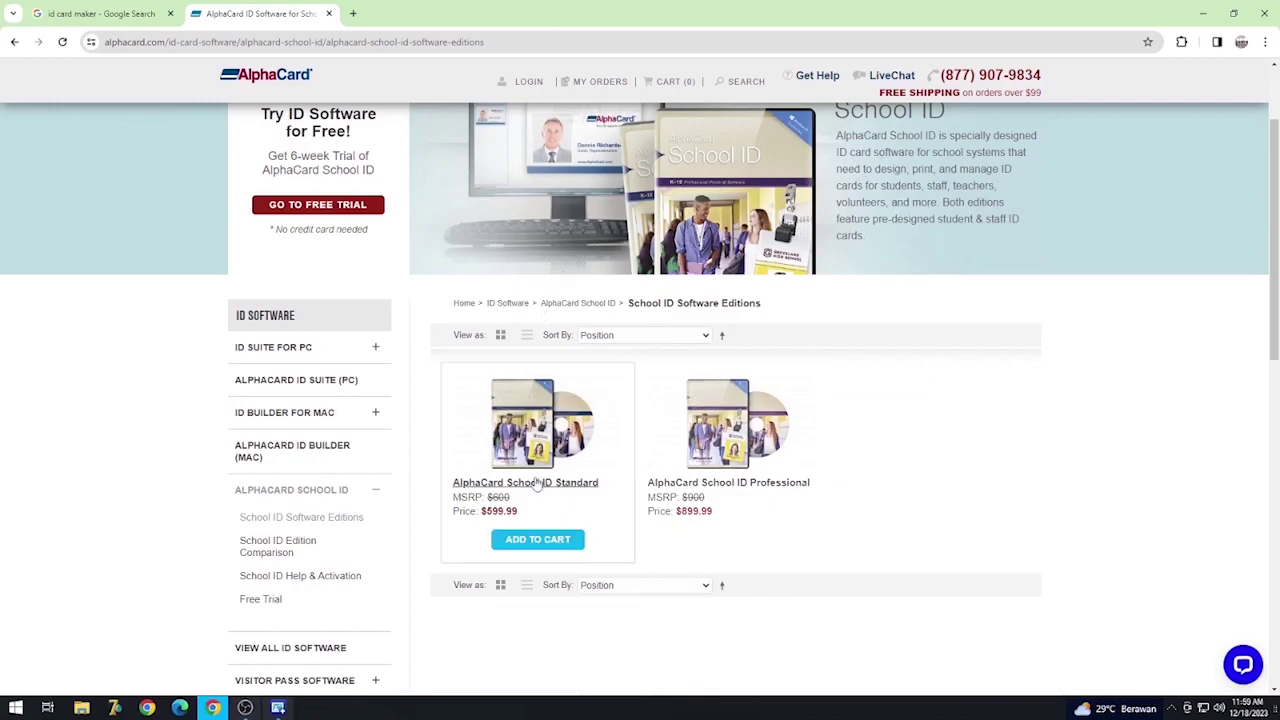
Open Canva's Free Online ID Maker from the "id card maker" results, start an ID card design, and view its file options
click(106, 14)
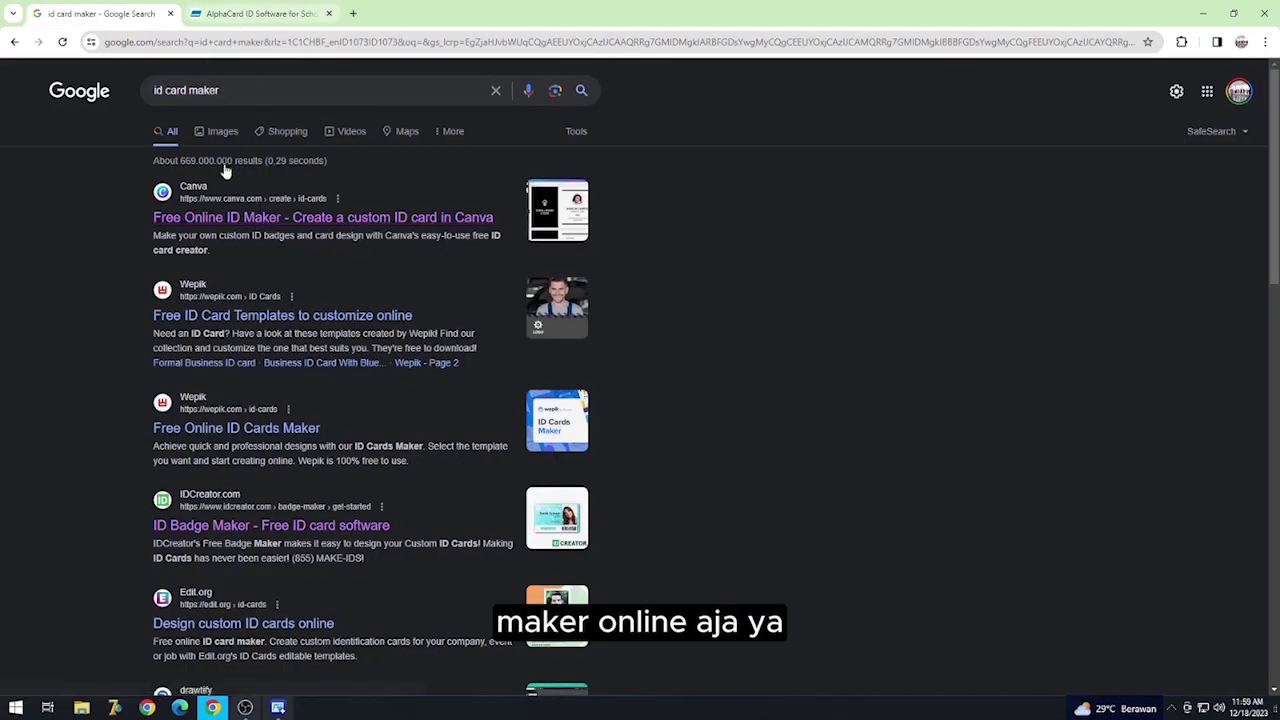
click(248, 219)
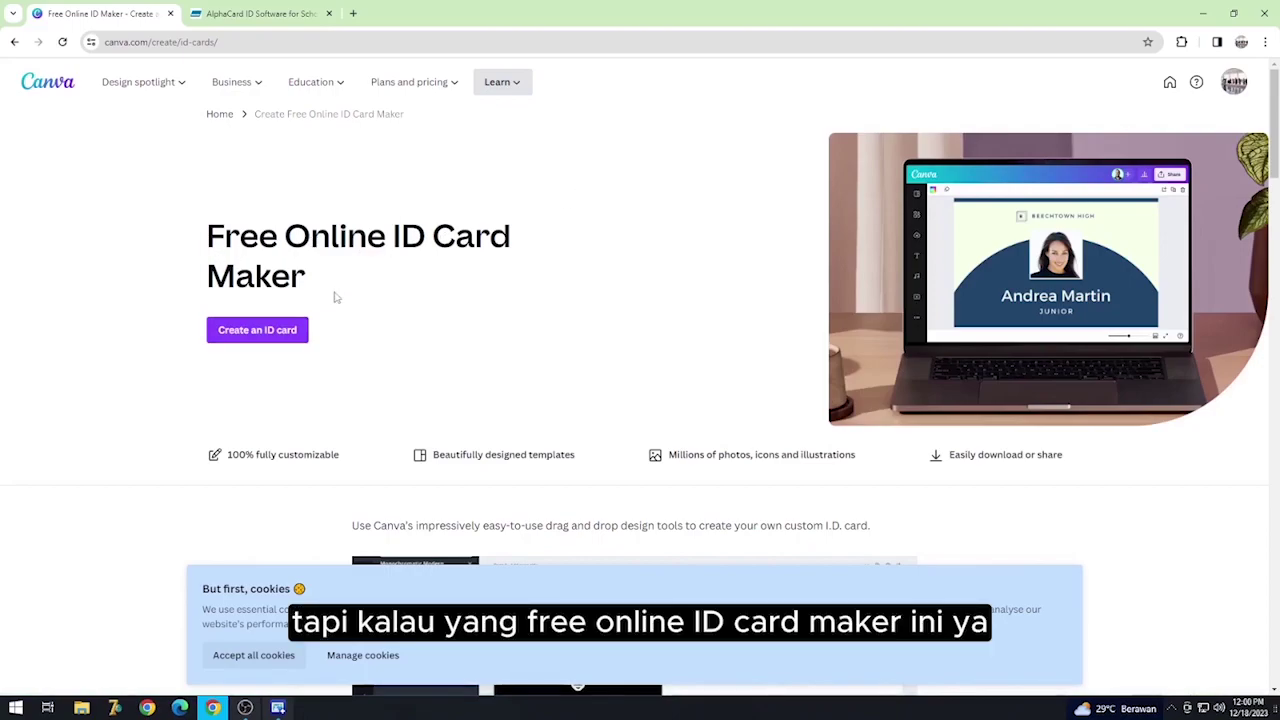
click(269, 331)
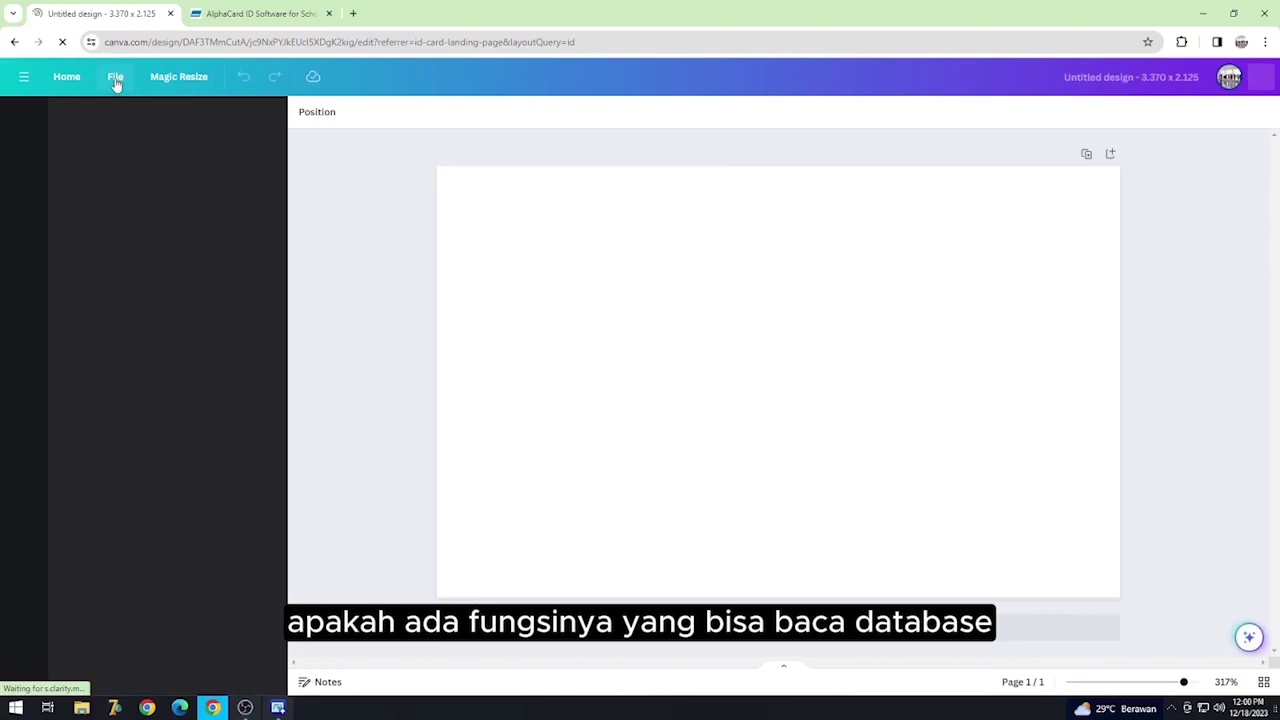
click(115, 78)
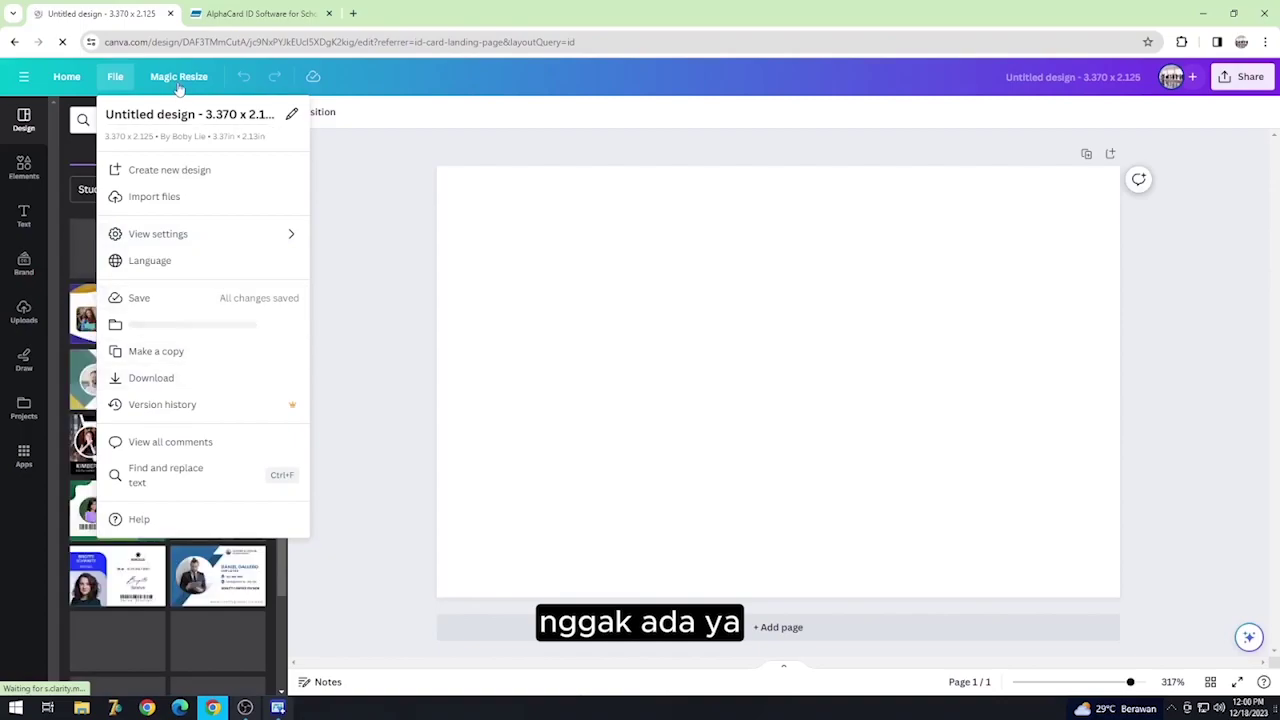
Complete the questions on Canva's home page with Personal use, declining the Pro offer and message opt-in, and return to the ID card design
click(64, 80)
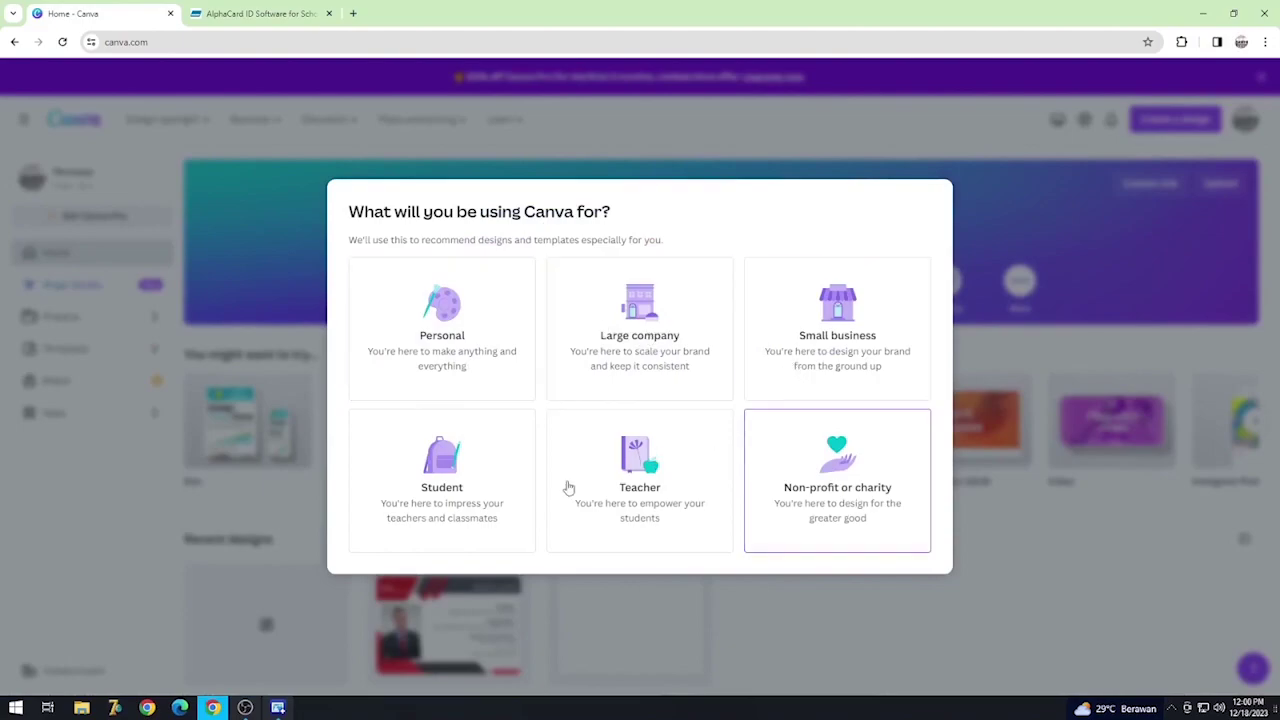
click(455, 336)
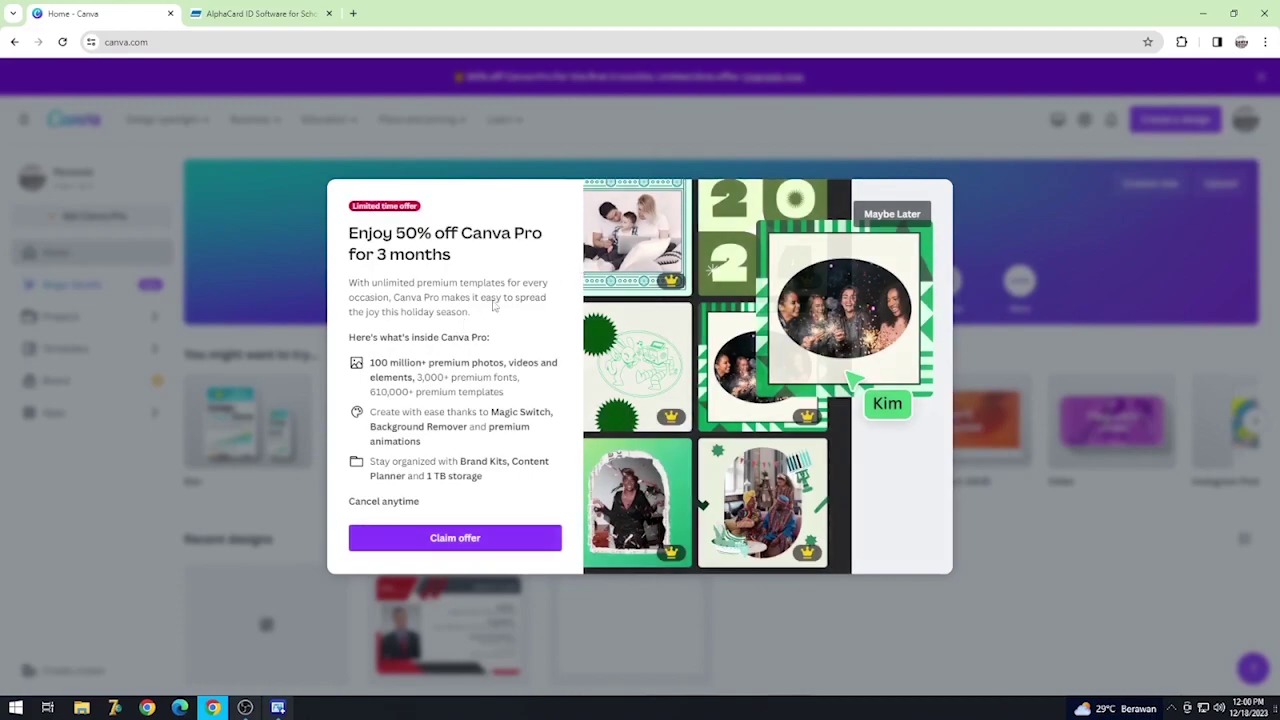
click(890, 215)
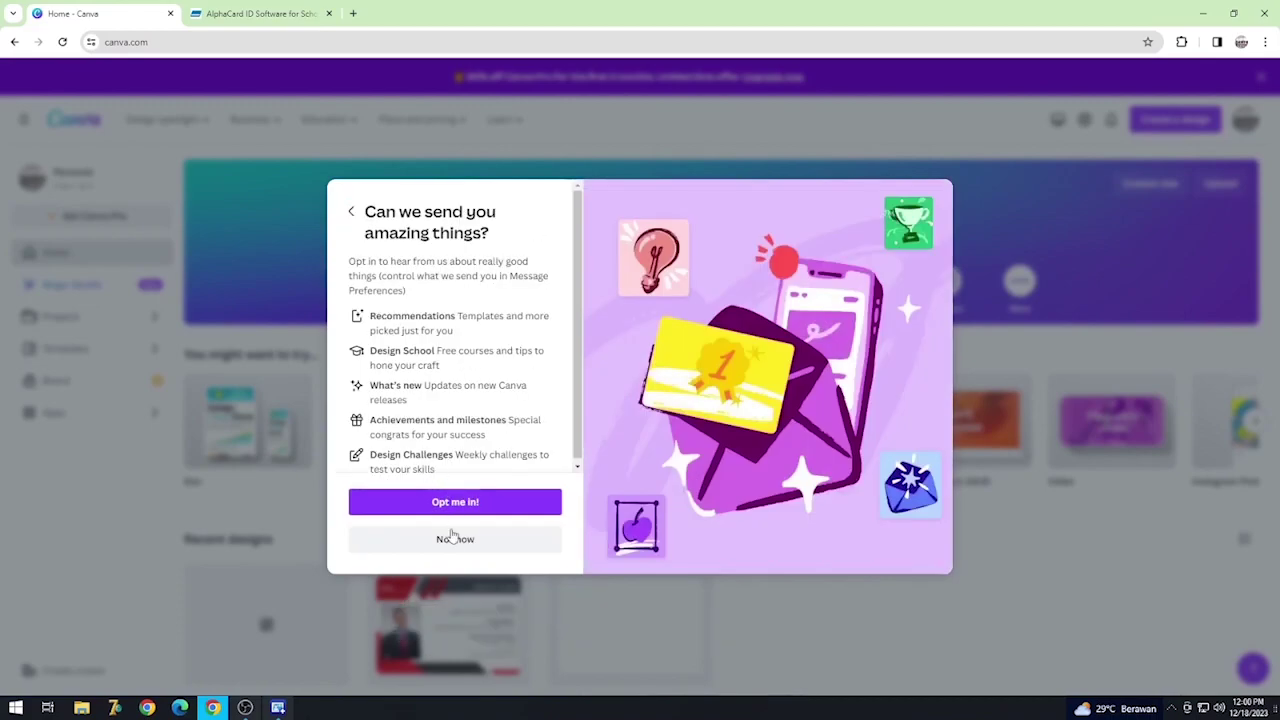
click(453, 543)
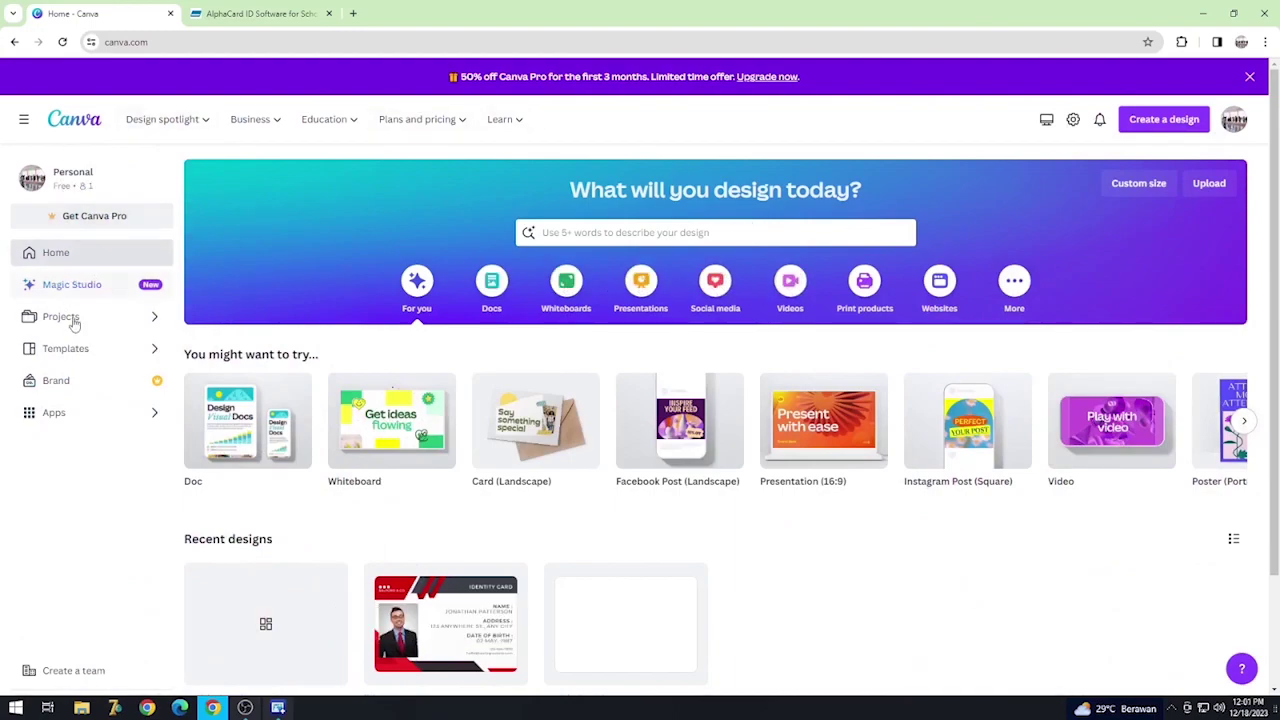
click(15, 43)
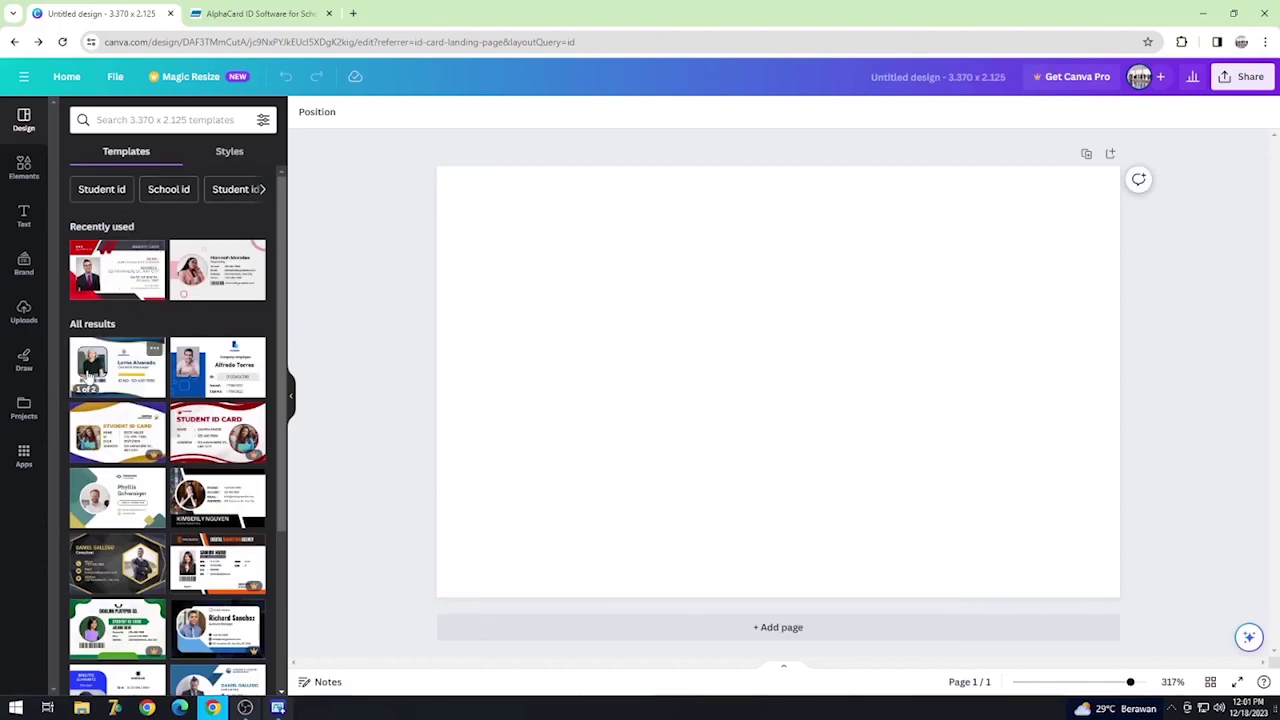
Apply the front page of the Yellow and Blue Simple Id Card template and replace its name with "LiData Computer" at font size 11.4
click(104, 366)
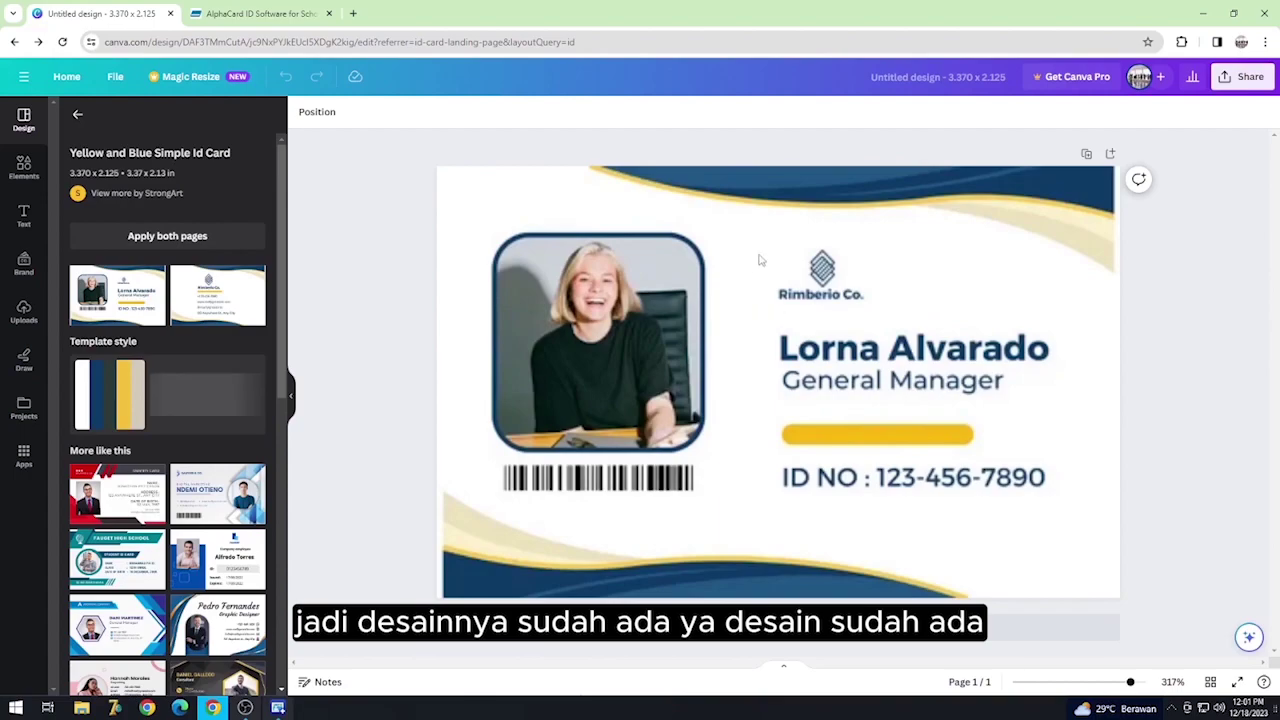
click(849, 320)
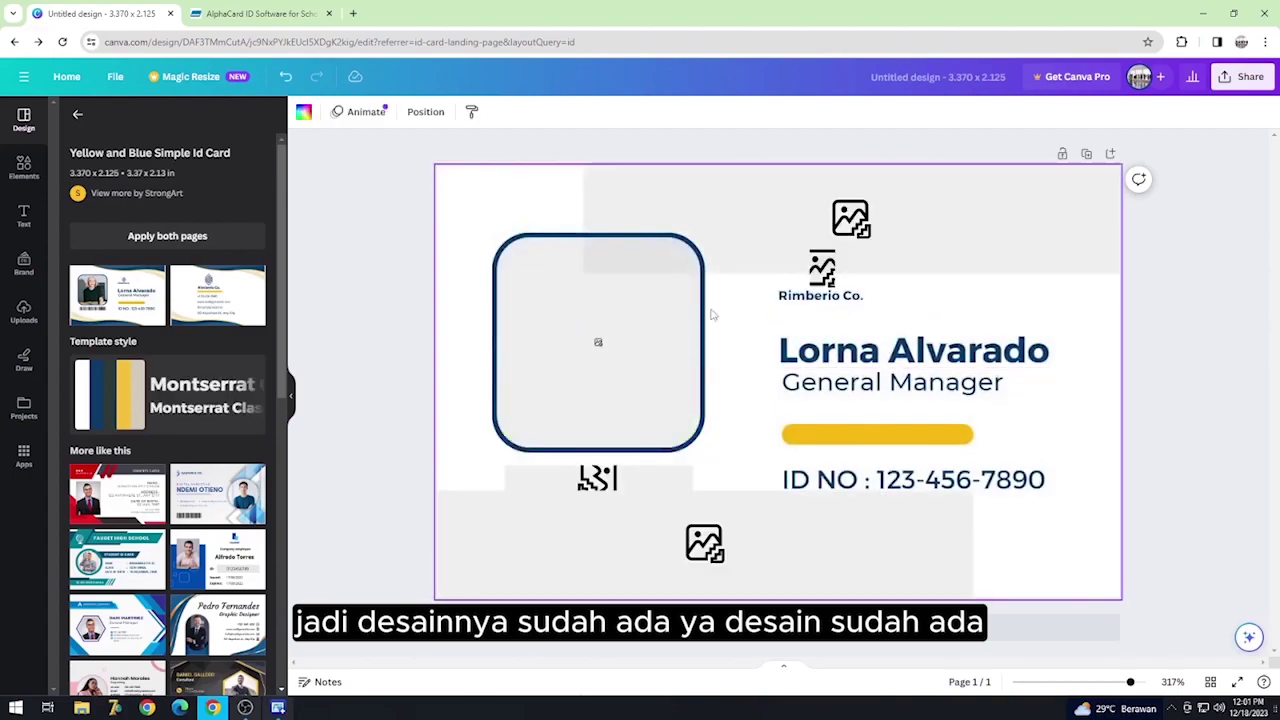
click(824, 354)
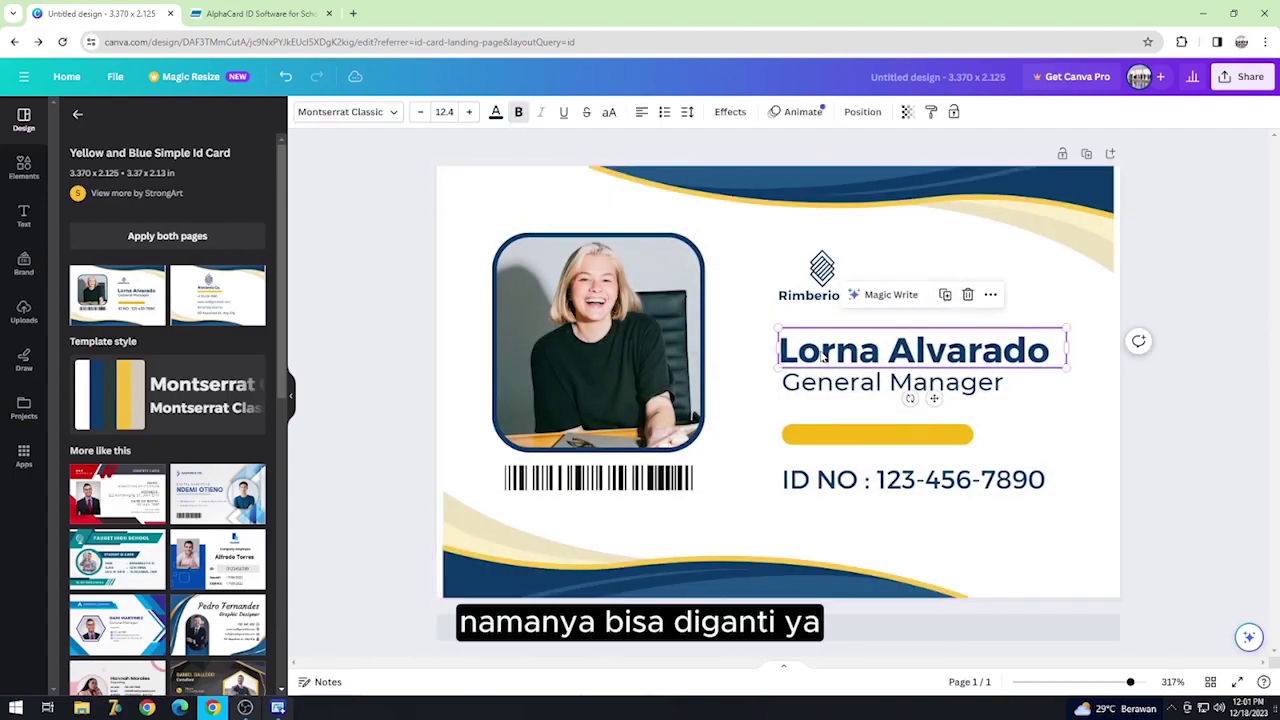
double_click(819, 355)
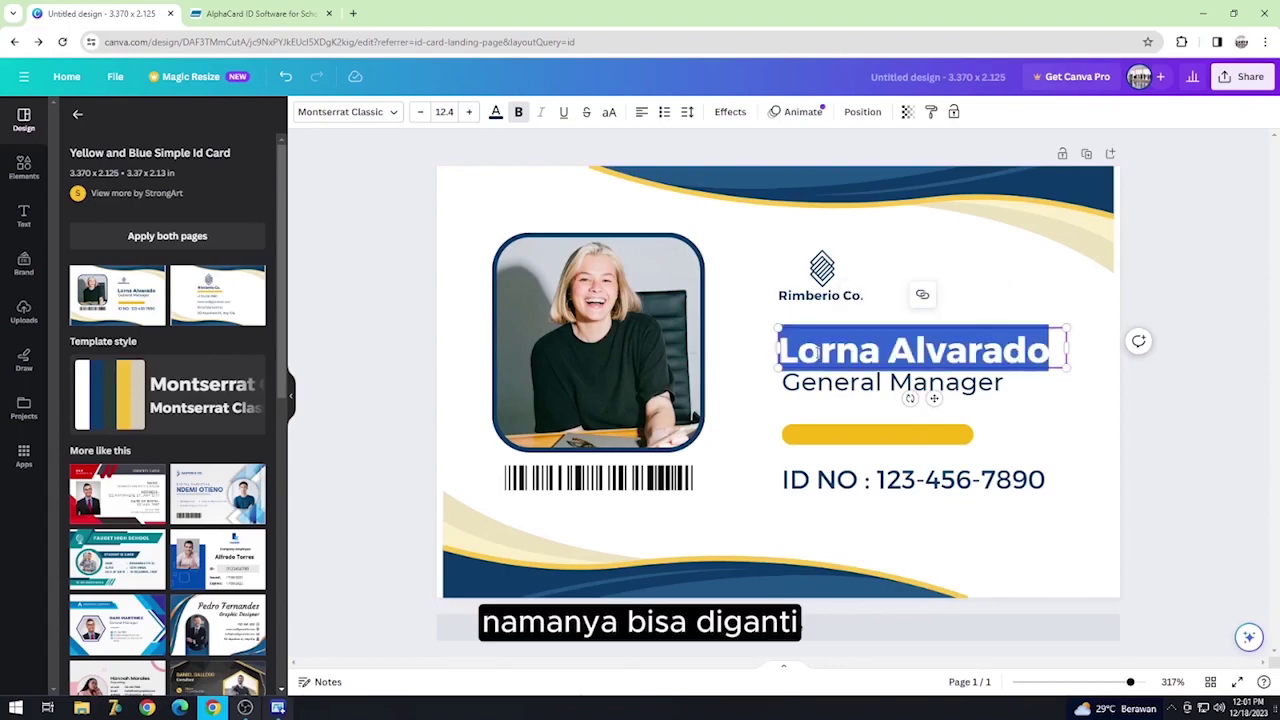
text(LiData )
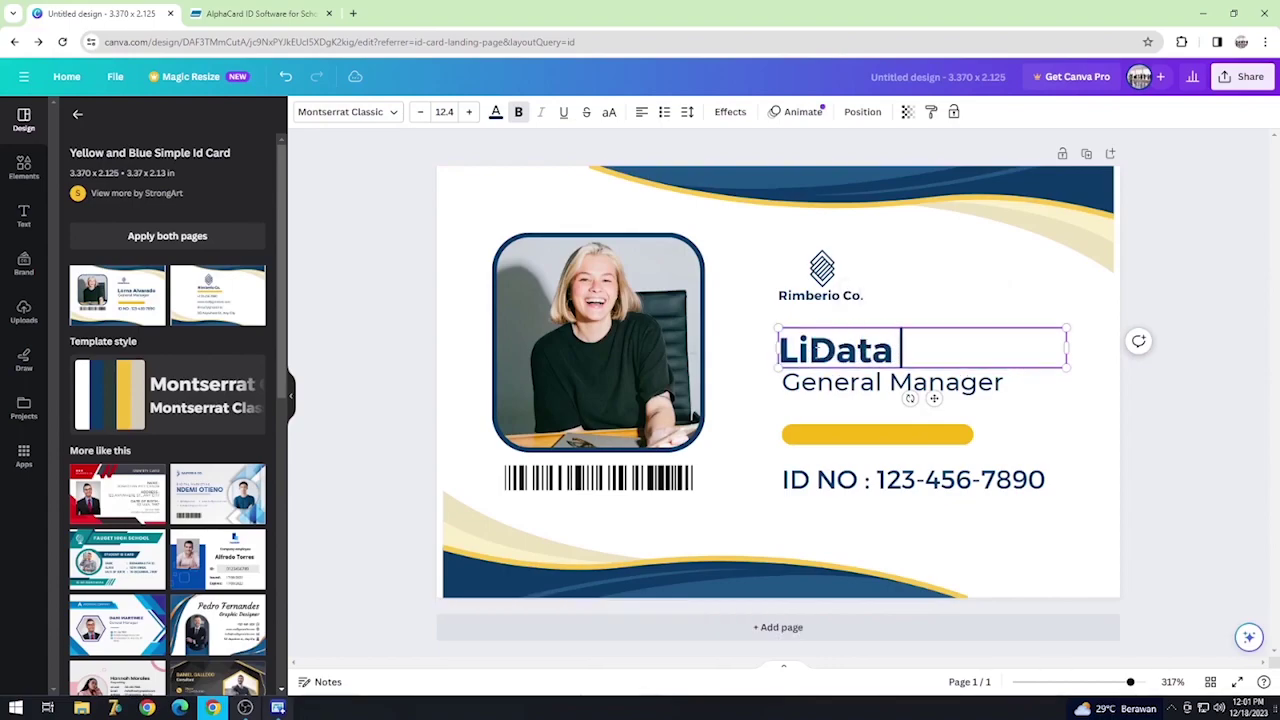
text(Computer)
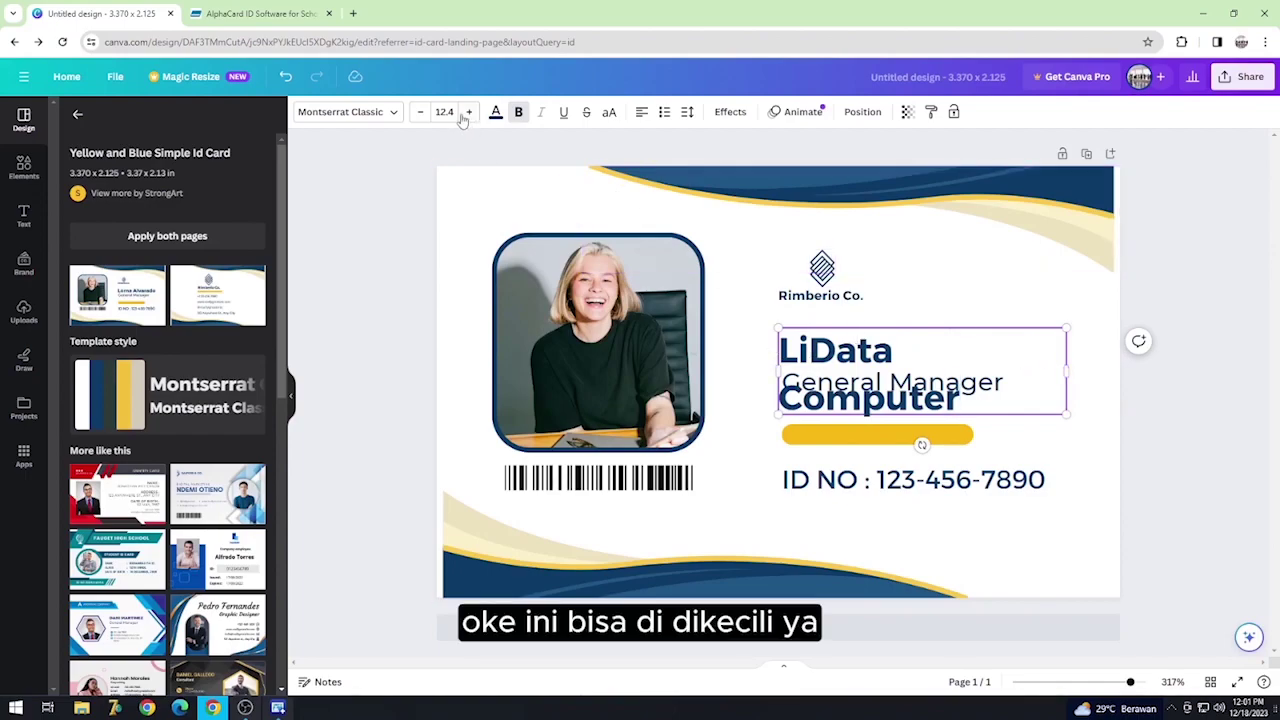
click(421, 112)
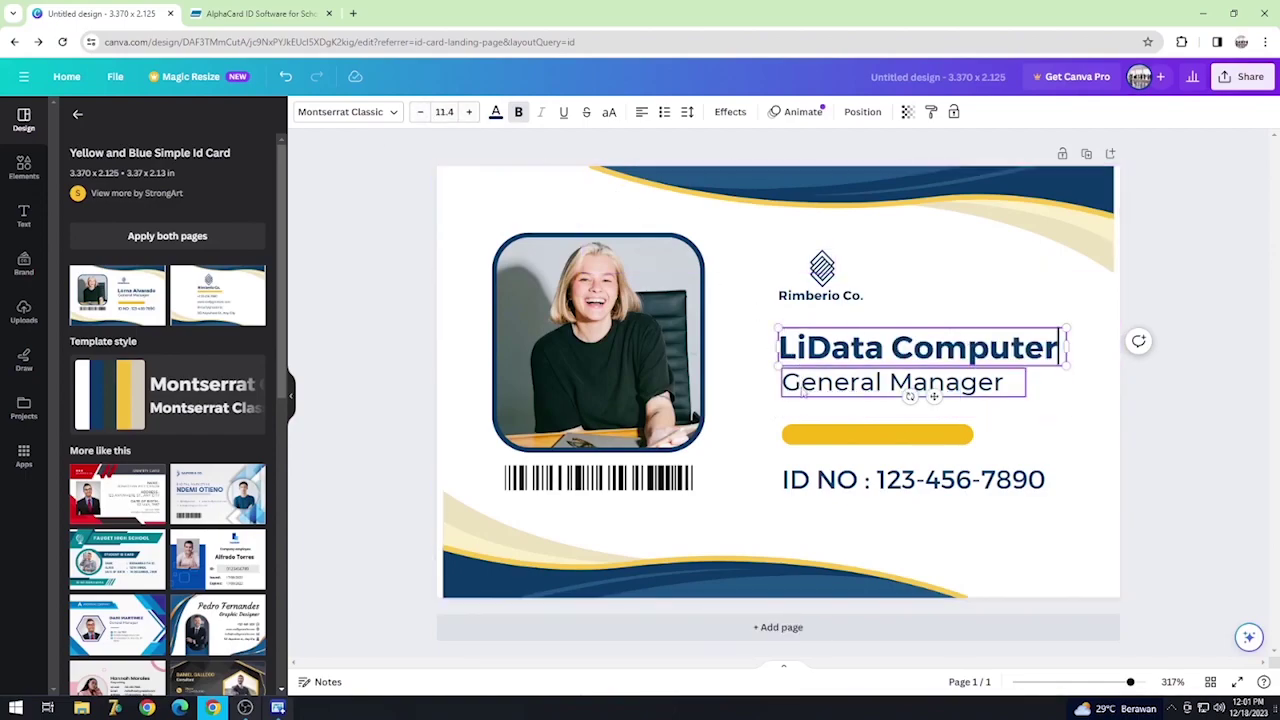
Replace the job title beneath "LiData Computer" with "Computer Store Samarinda" and reduce its font size to 6
click(801, 389)
click(790, 385)
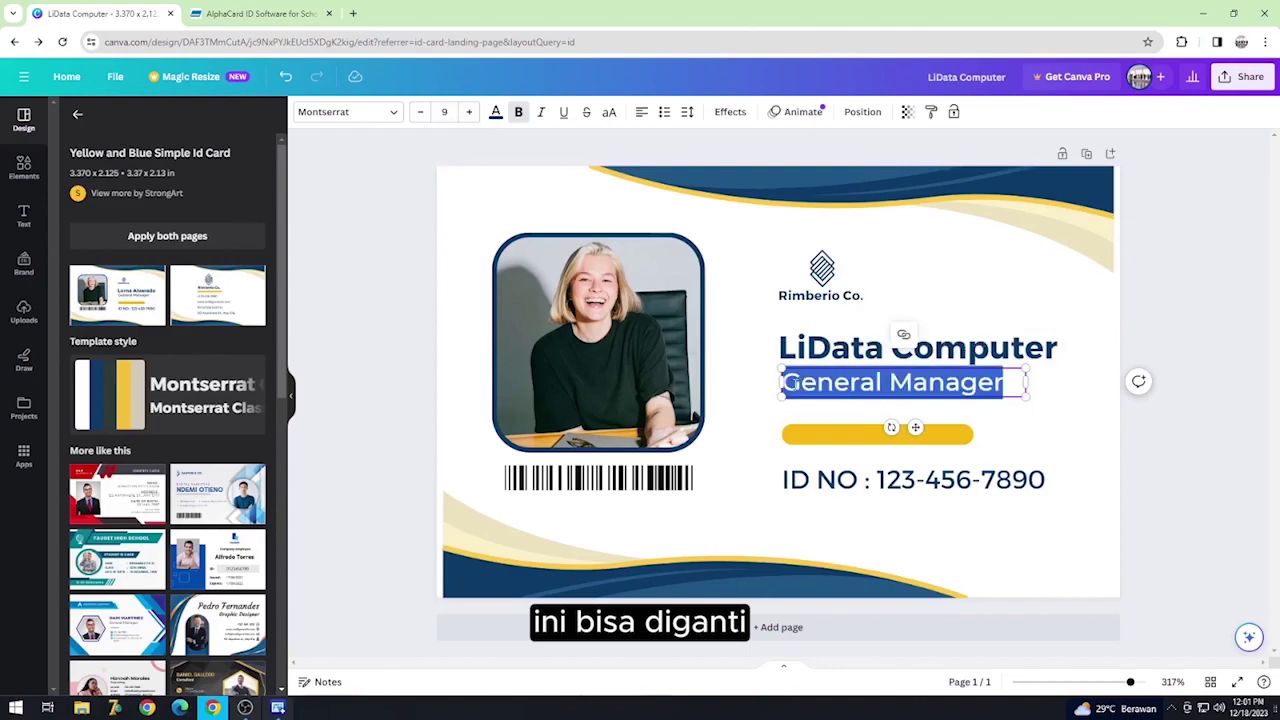
text(Computer )
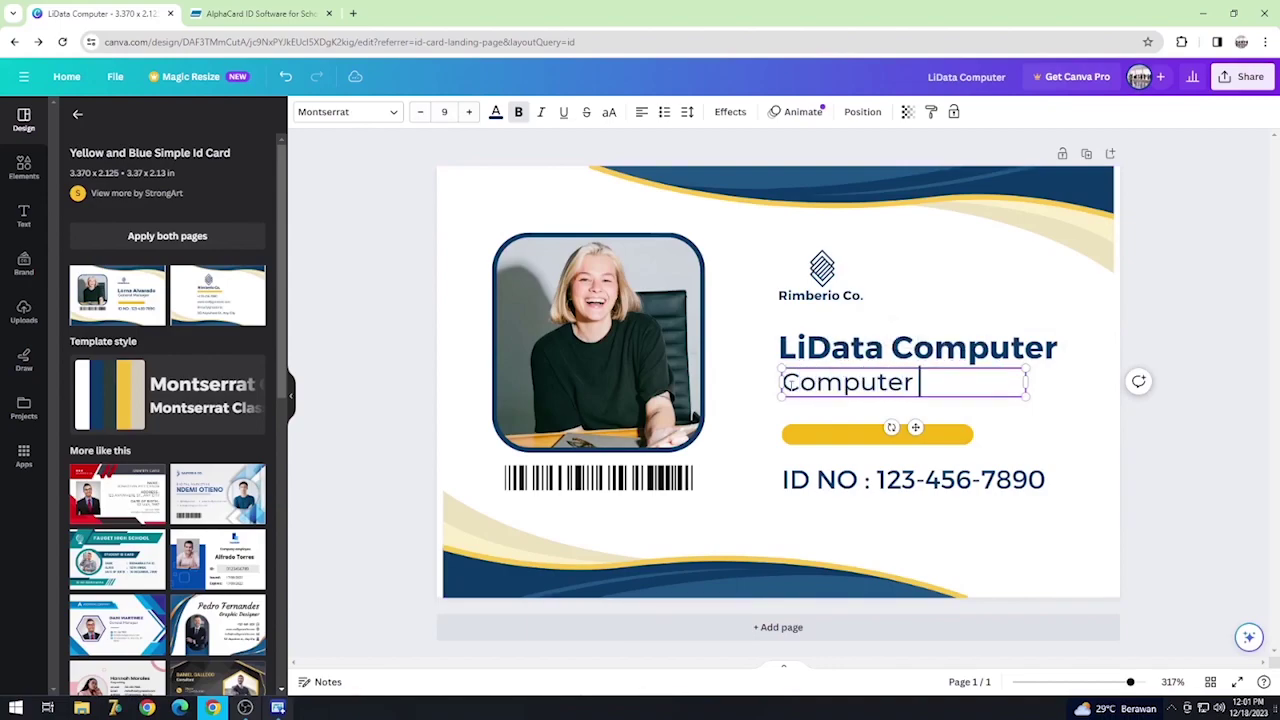
text(C)
key(BackSpace)
text(Store)
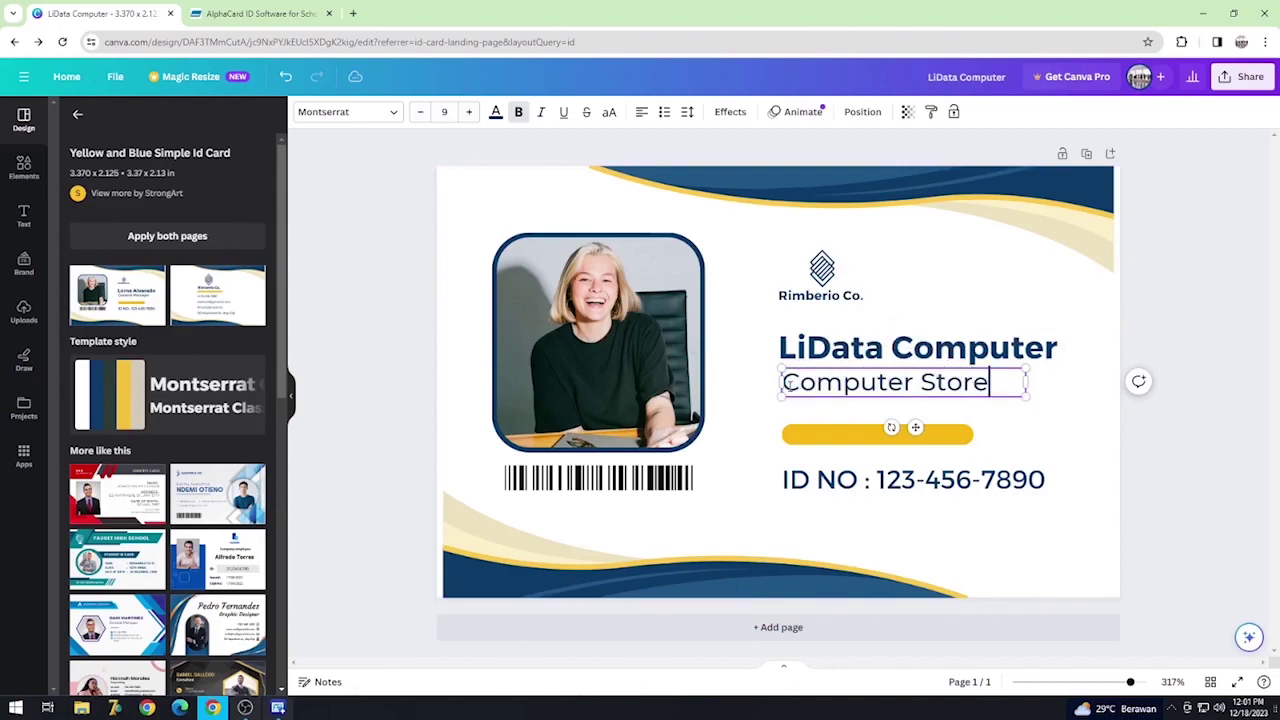
text( Samarinda)
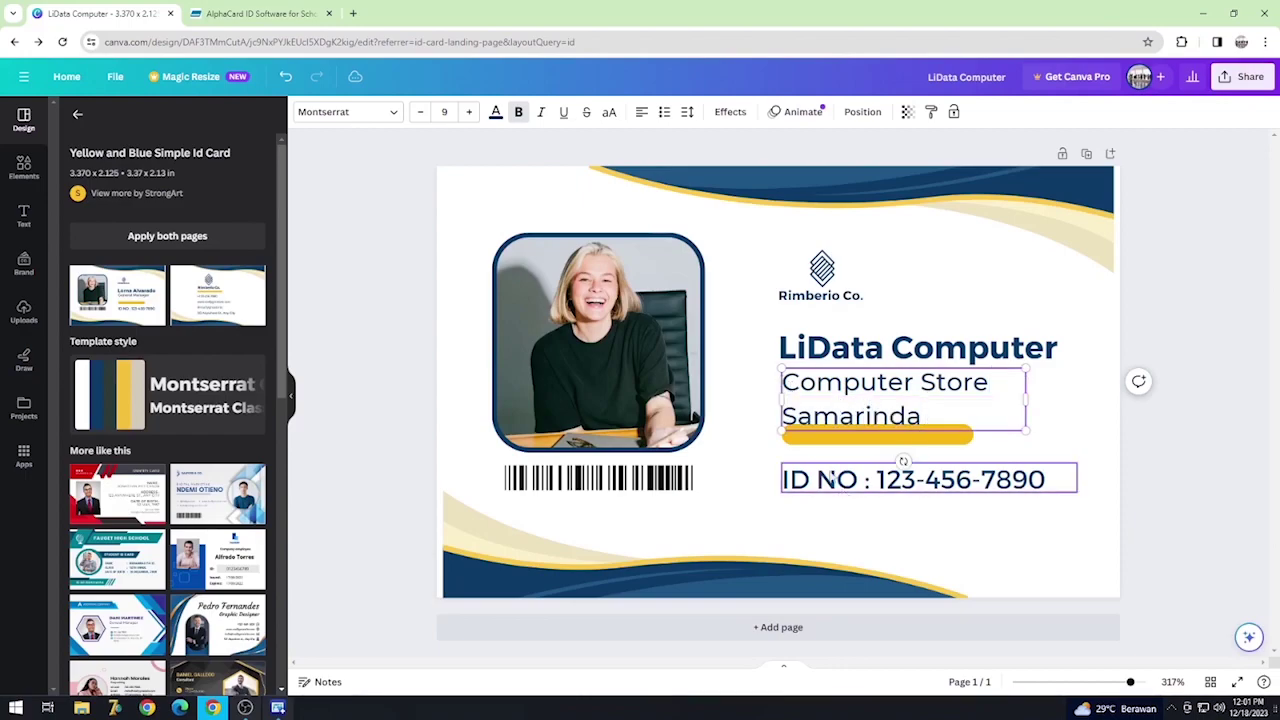
click(421, 112)
click(421, 112)
click(421, 112)
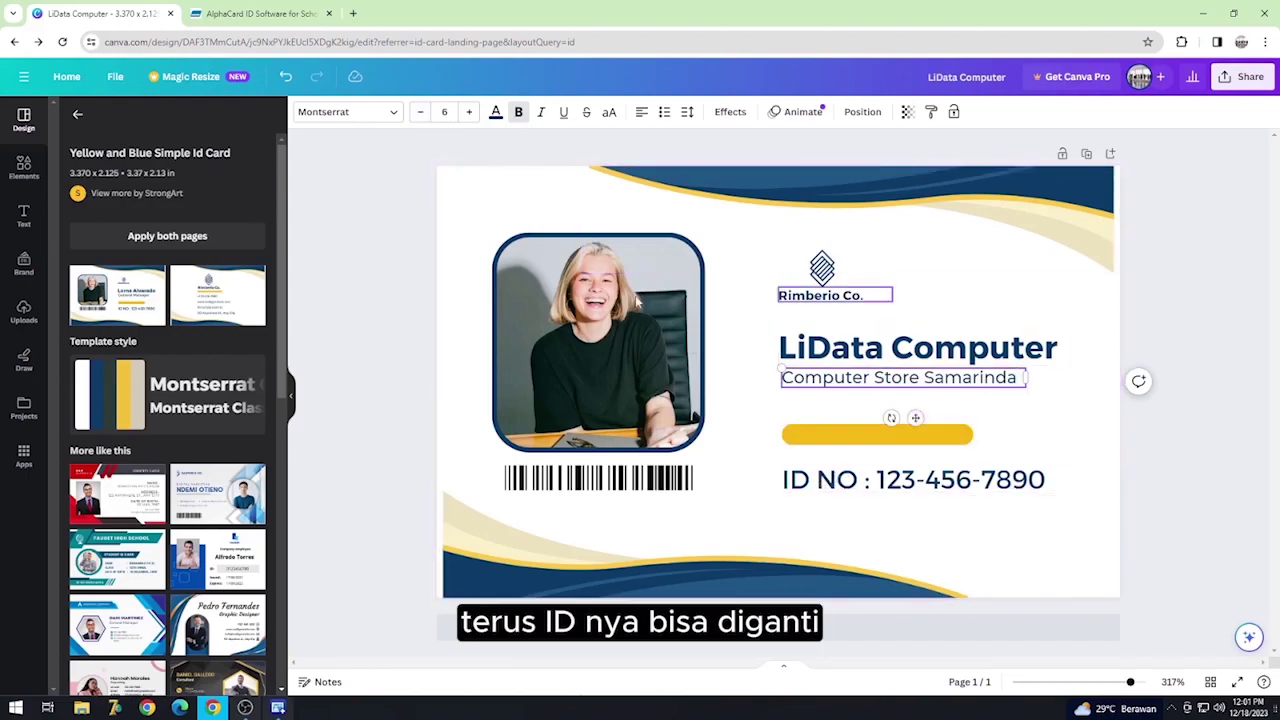
click(578, 310)
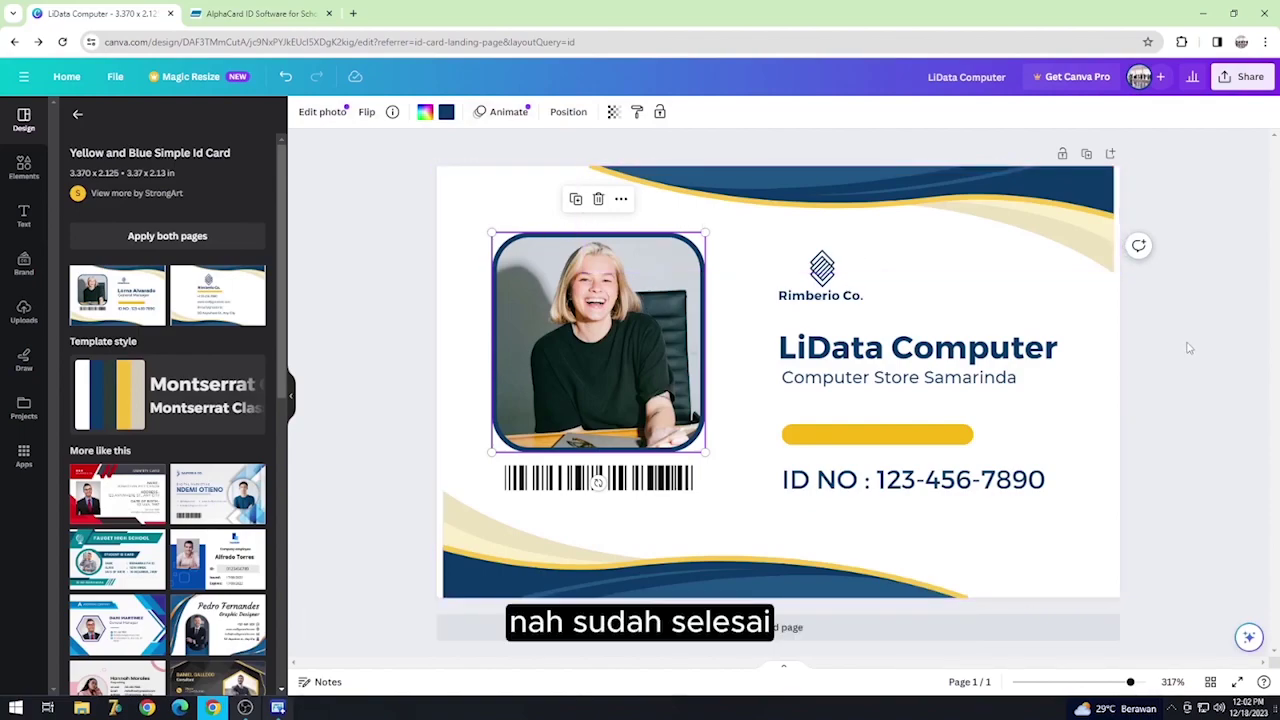
Download the card design as a PNG and save it as "contoh canva 1" in the Kartu Anggota Partai folder
click(1245, 76)
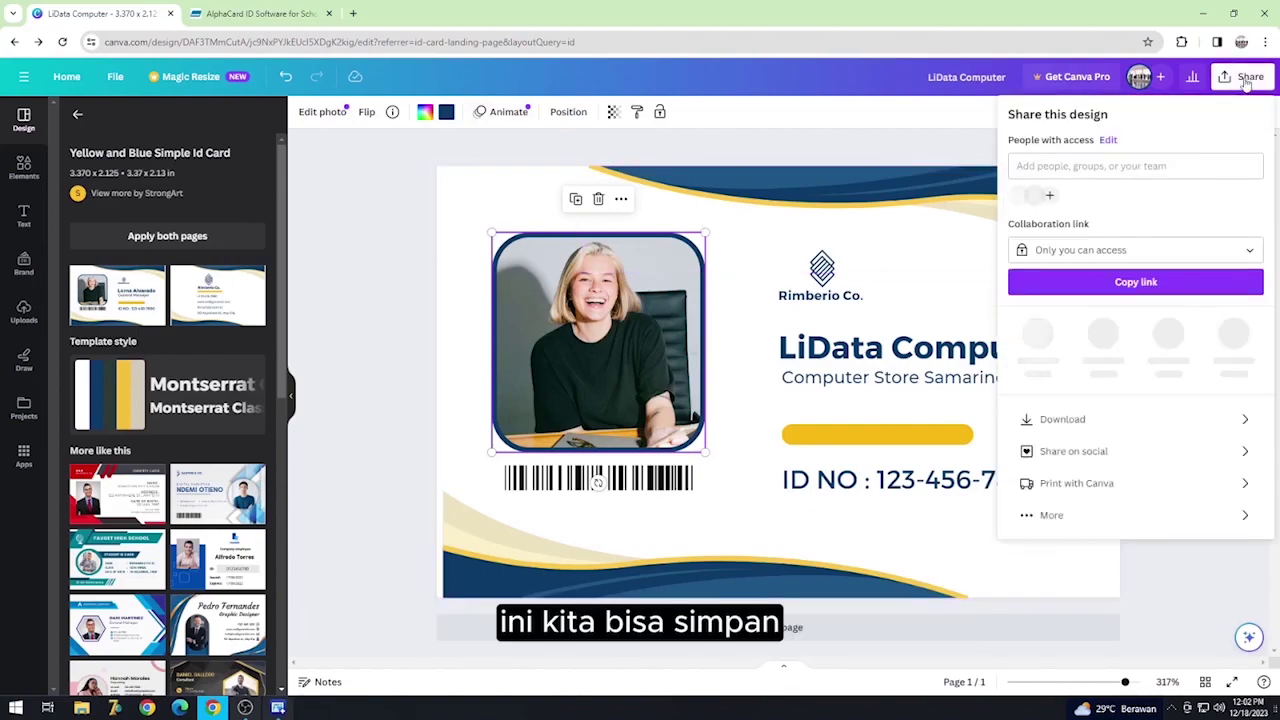
click(1064, 414)
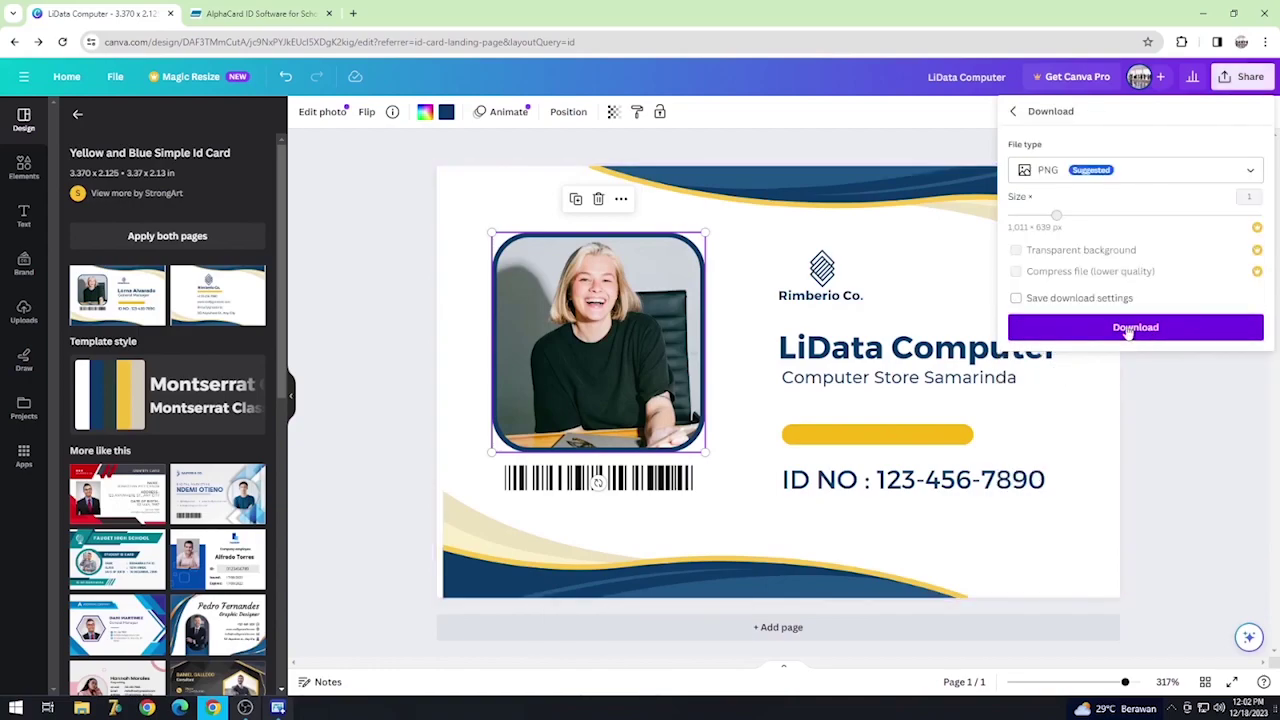
click(1128, 329)
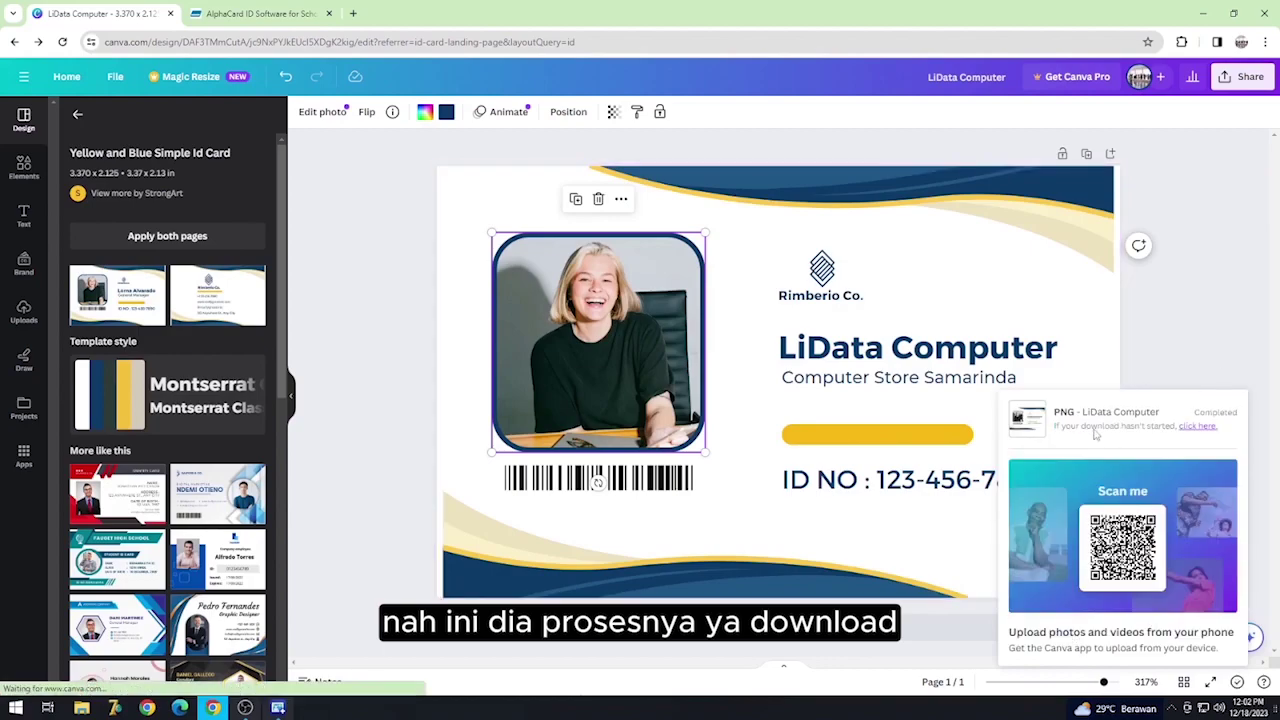
click(1190, 428)
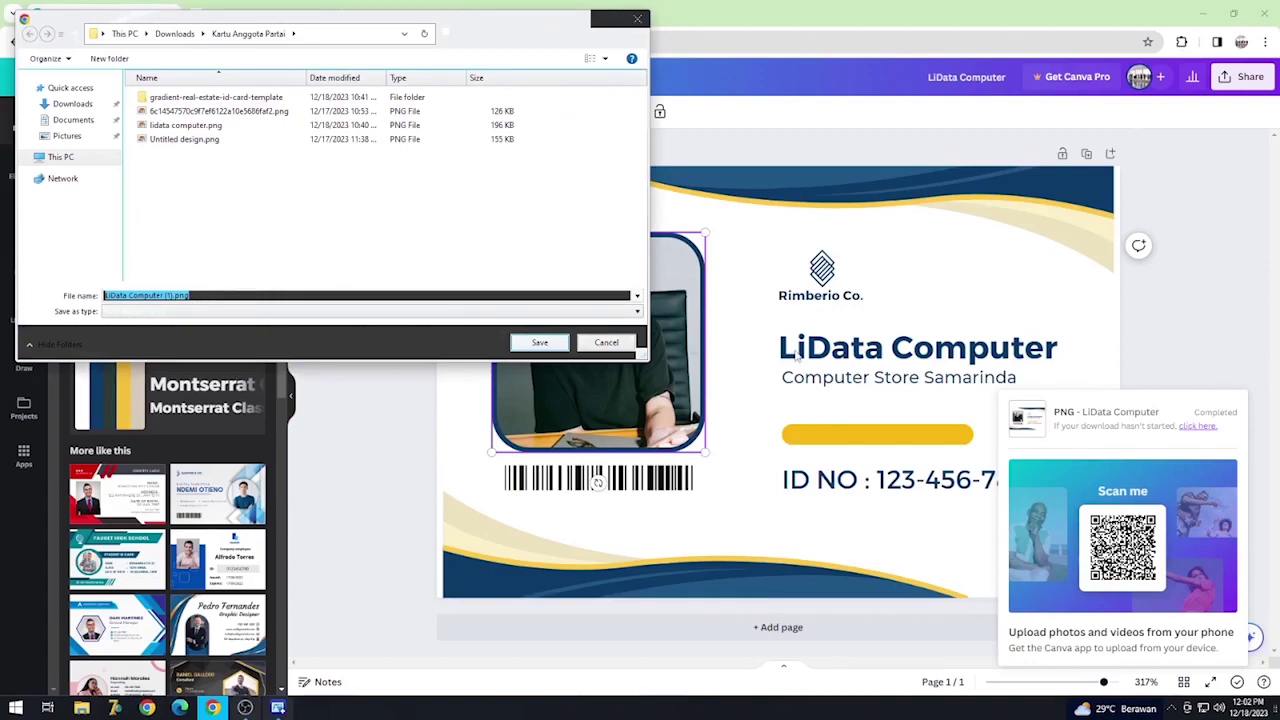
text(contoh)
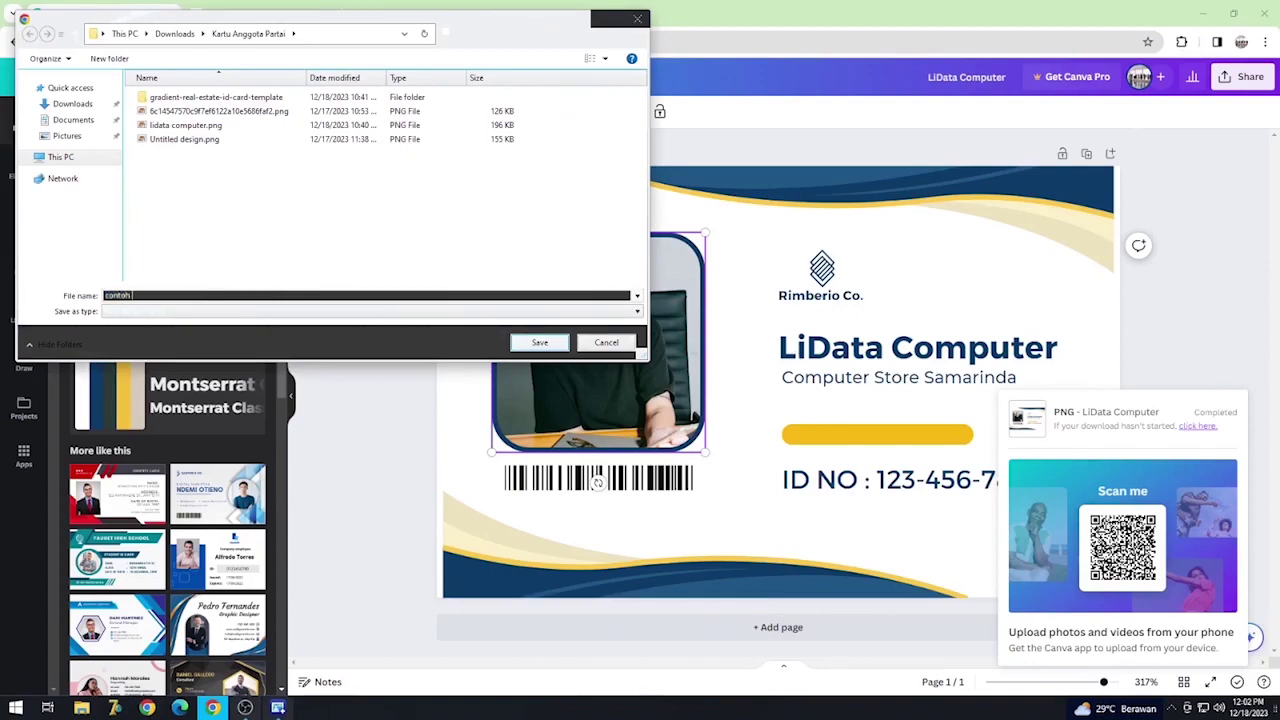
text( canva 1)
key(Return)
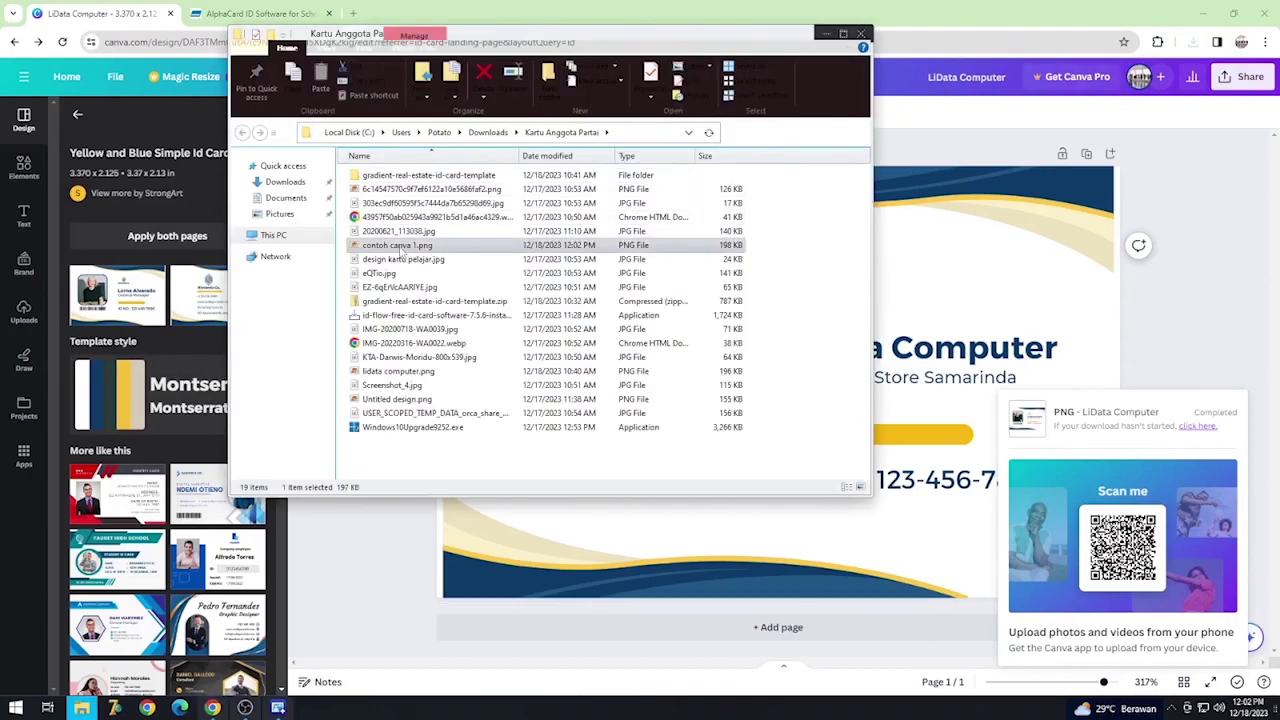
Check the downloaded contoh canva 1.png in Windows Photo Viewer and switch to Epson Photo+
double_click(401, 246)
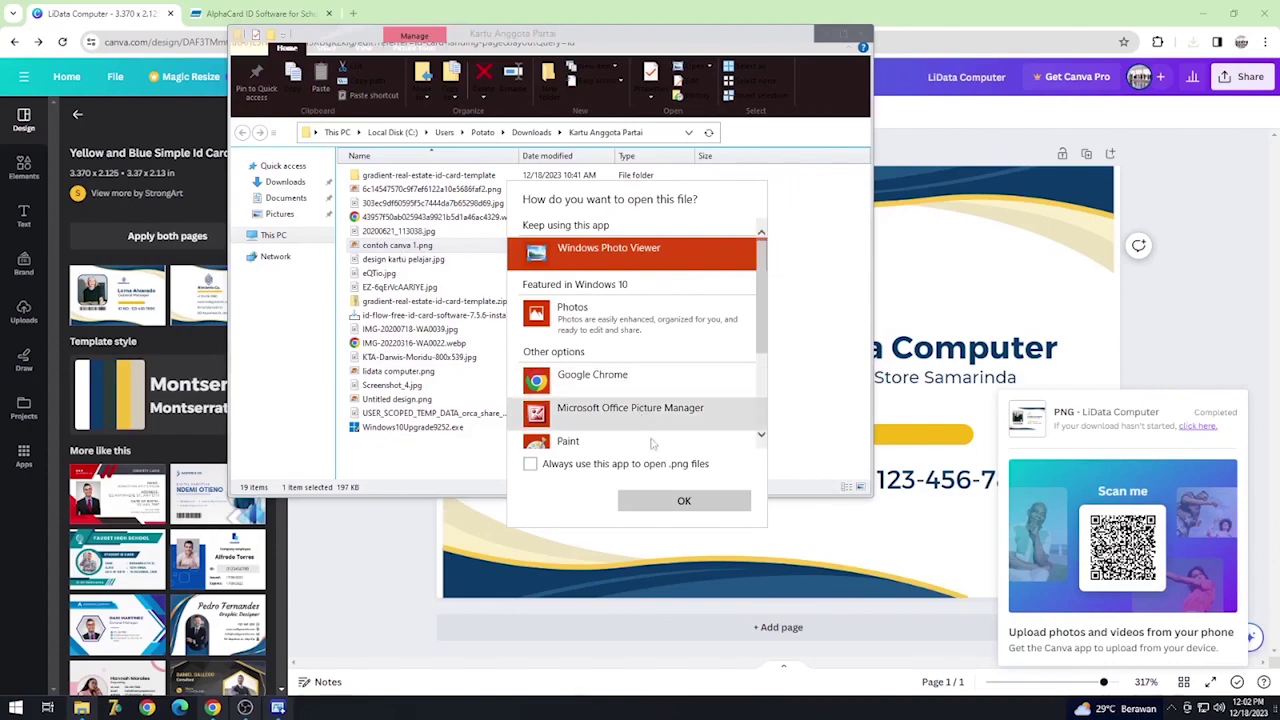
click(684, 500)
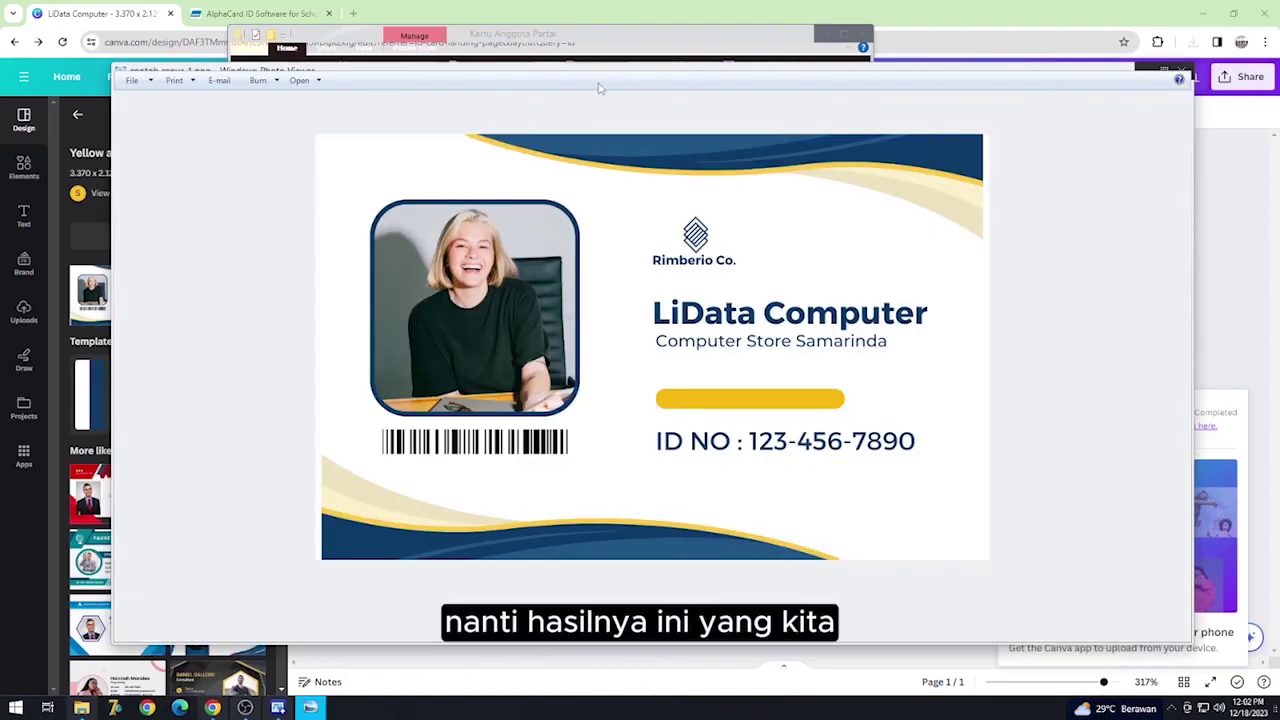
click(1181, 77)
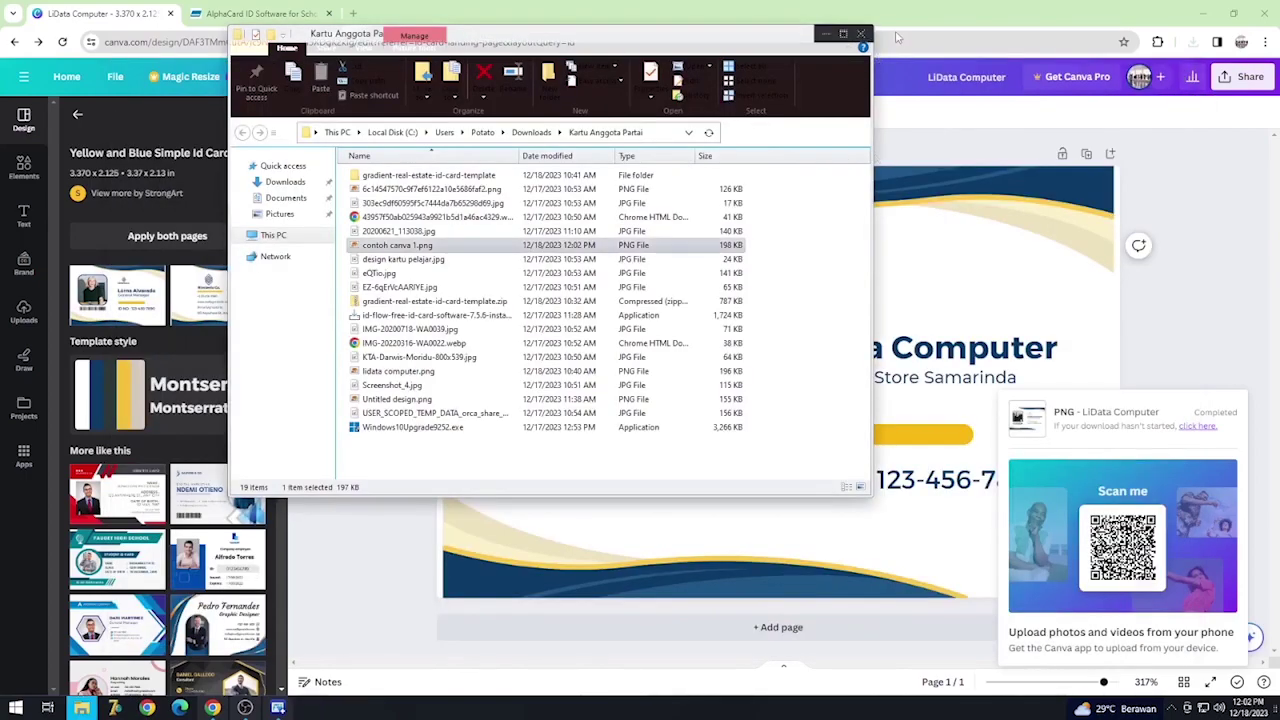
click(861, 36)
click(1205, 14)
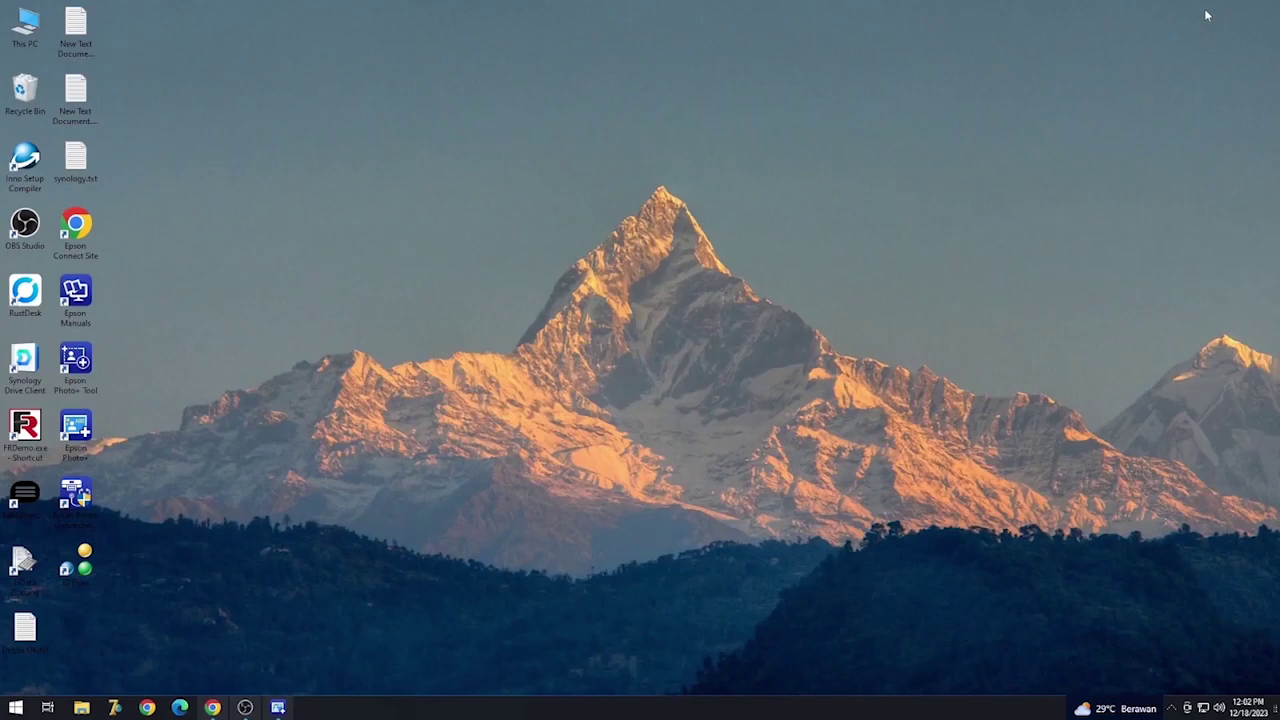
click(278, 707)
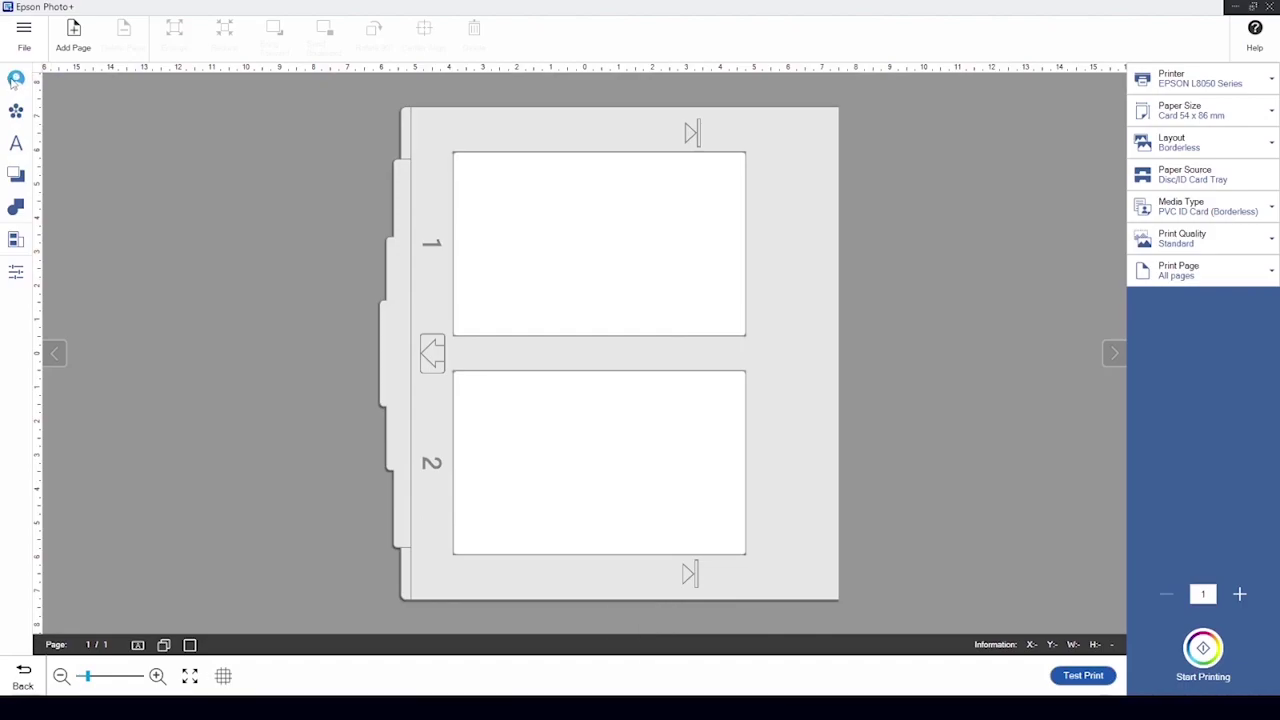
click(15, 79)
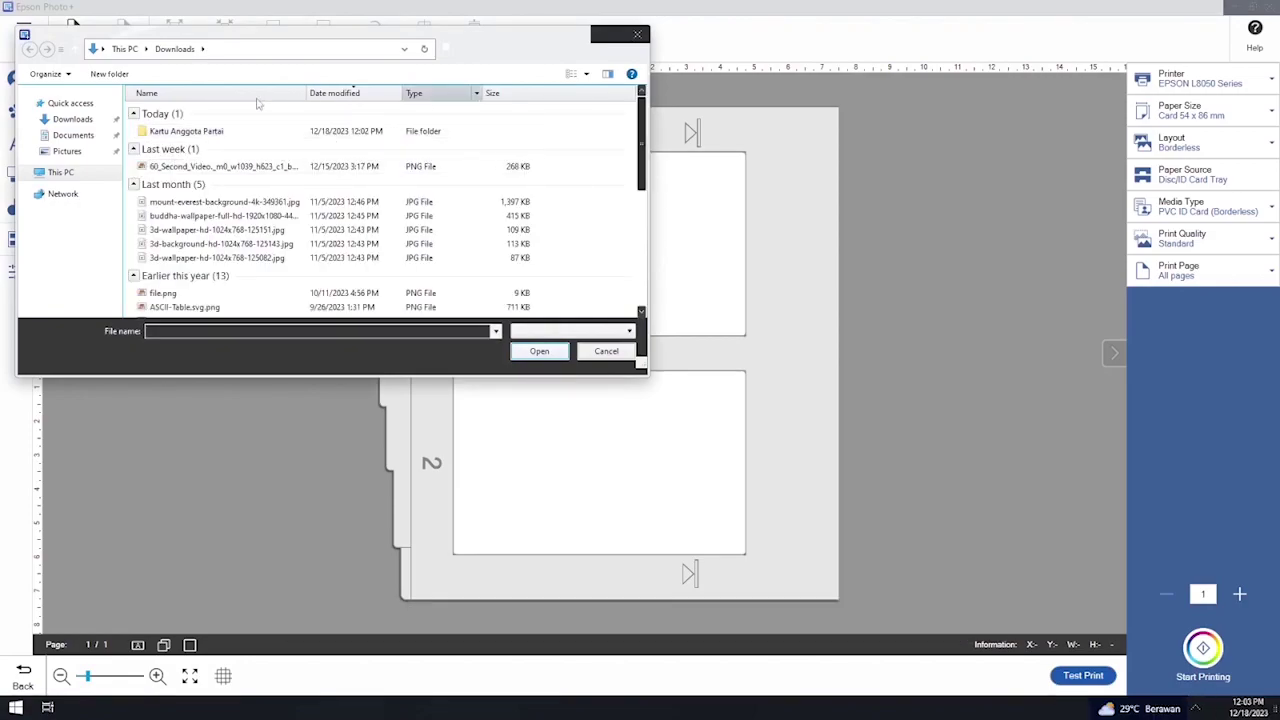
click(71, 137)
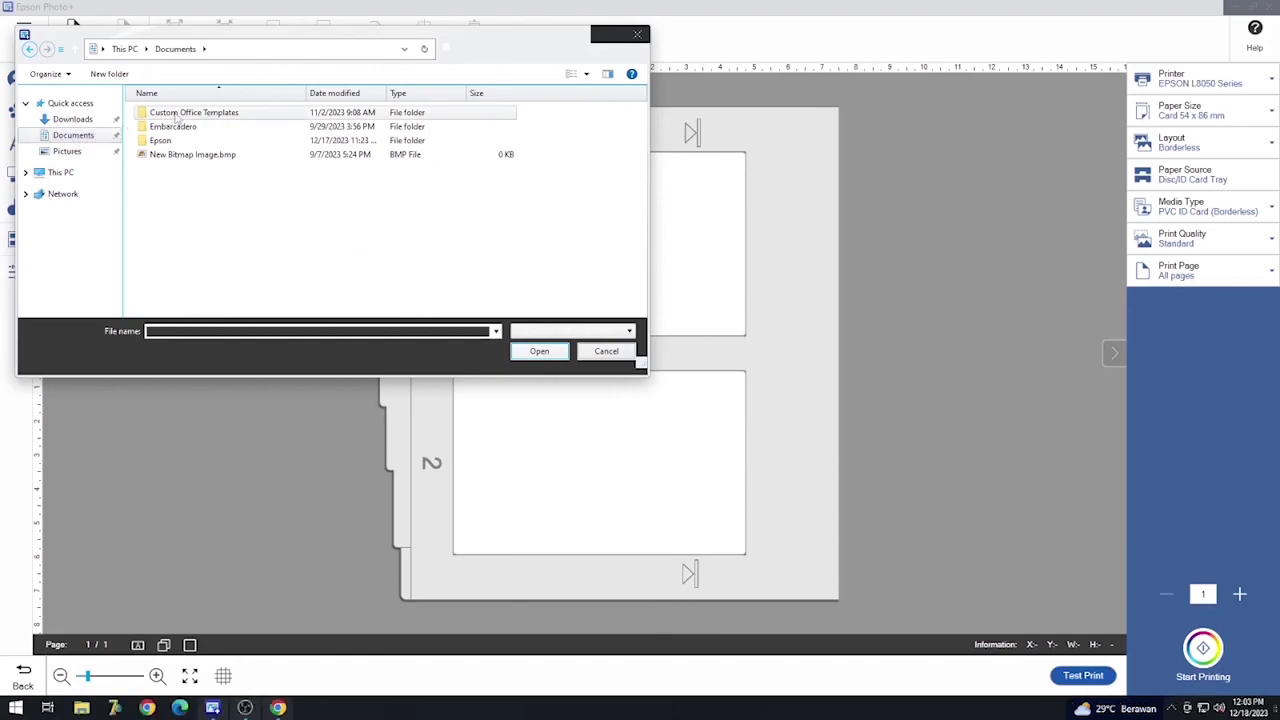
click(75, 119)
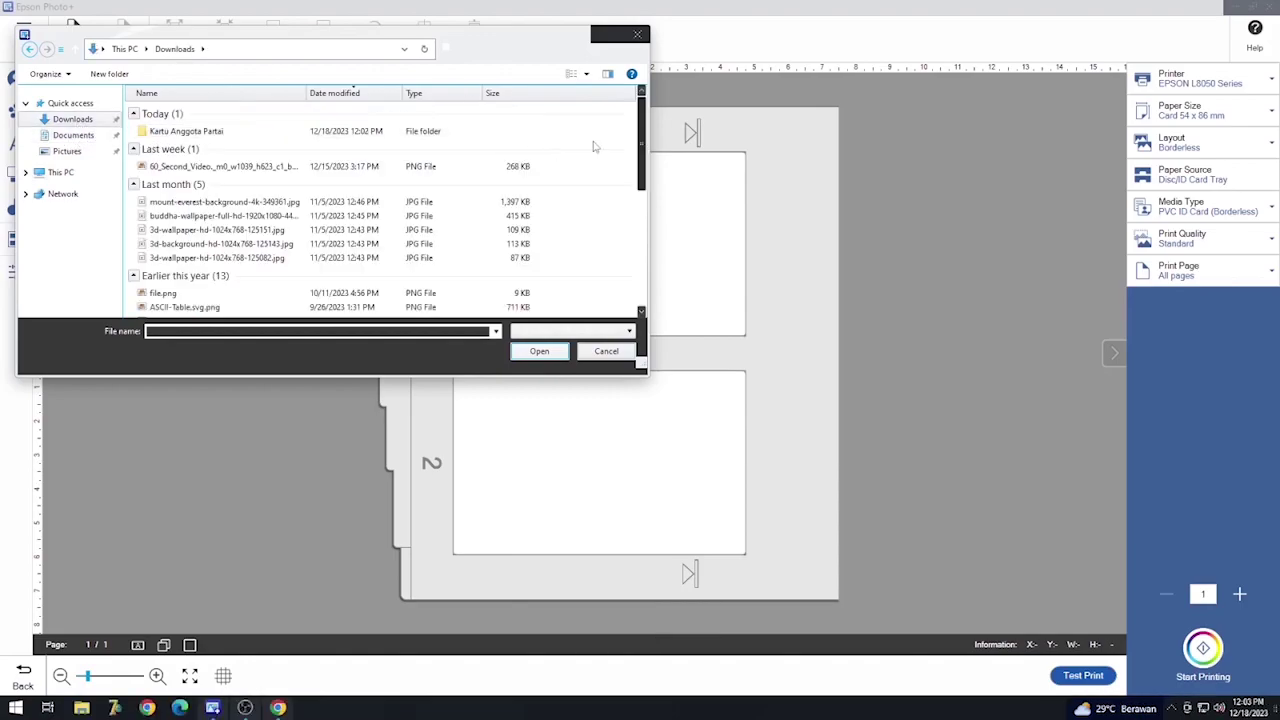
mouse_move(642, 145)
mouse_down()
mouse_move(627, 266)
mouse_move(632, 131)
mouse_up()
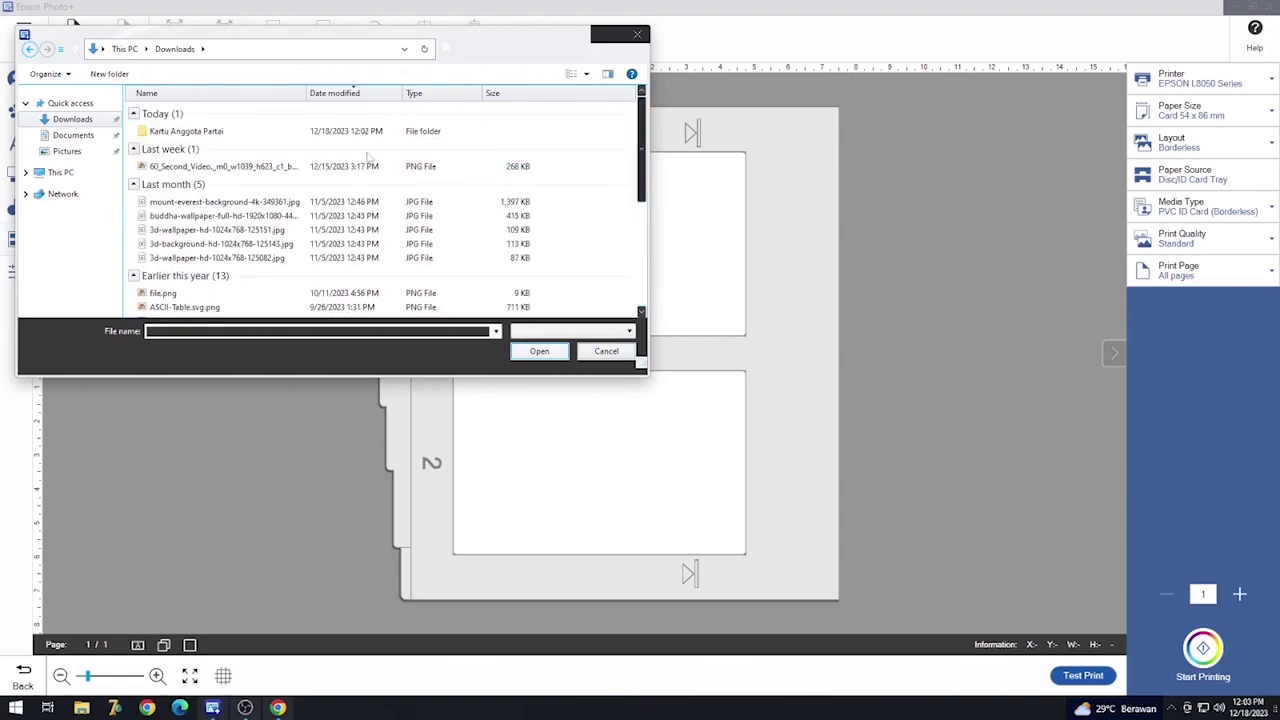
click(73, 135)
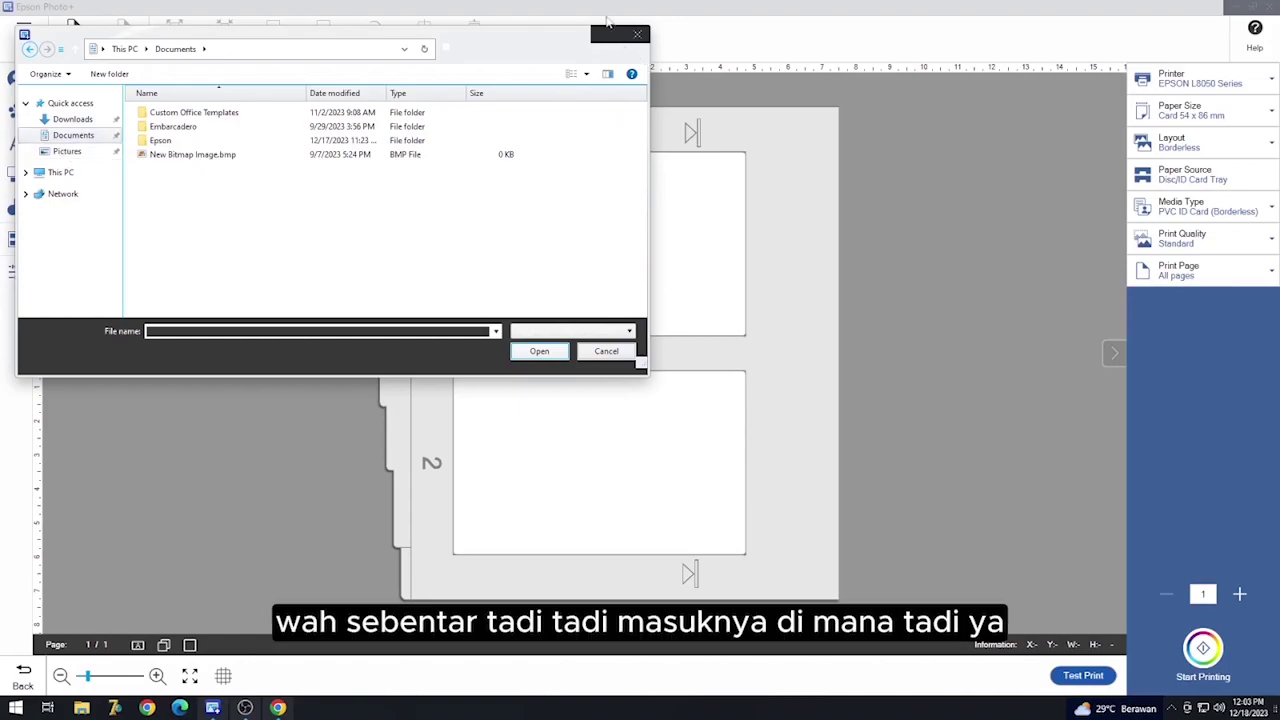
click(636, 37)
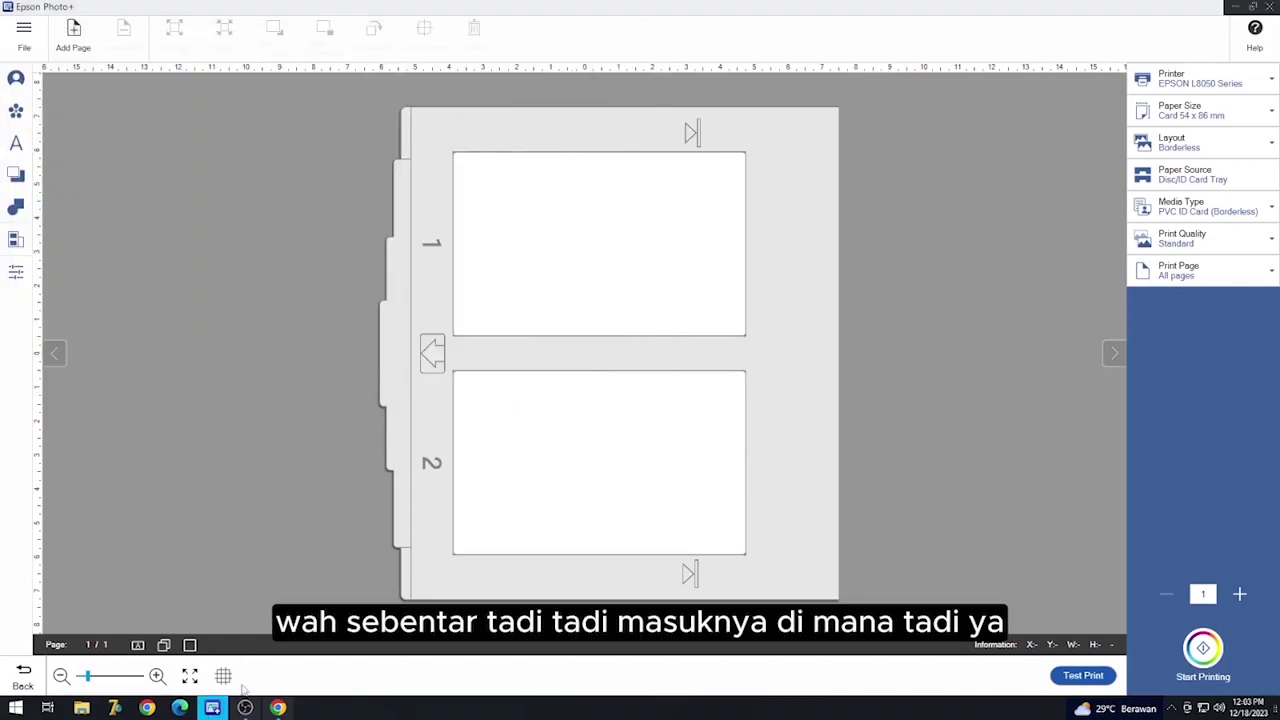
Locate the folder containing contoh canva 1.png through Chrome's recent downloads and return to Epson Photo+
click(278, 708)
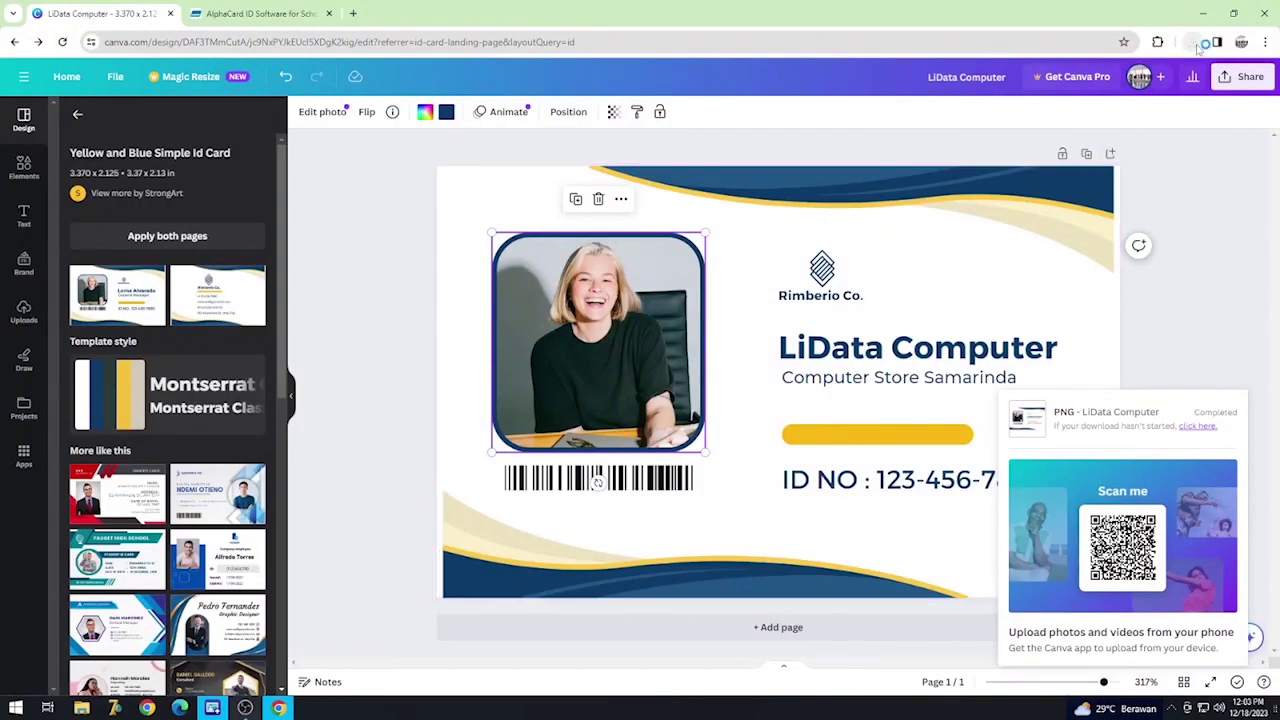
click(1194, 44)
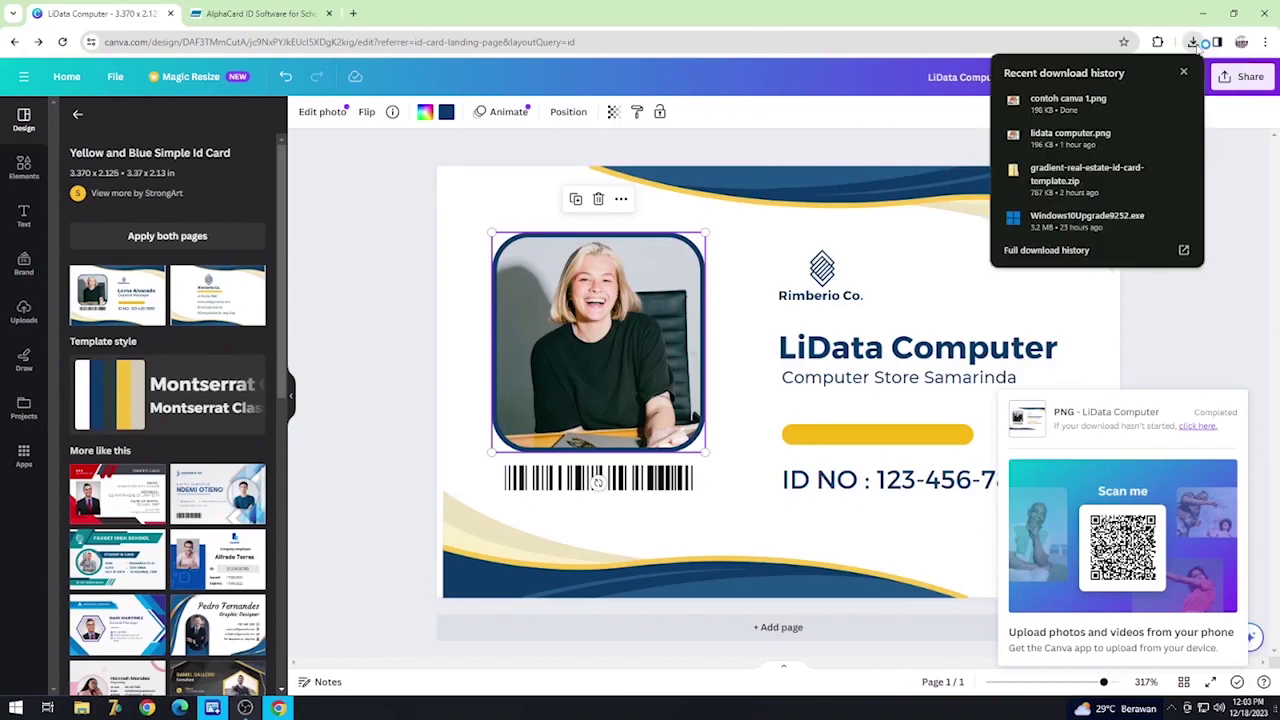
click(1157, 103)
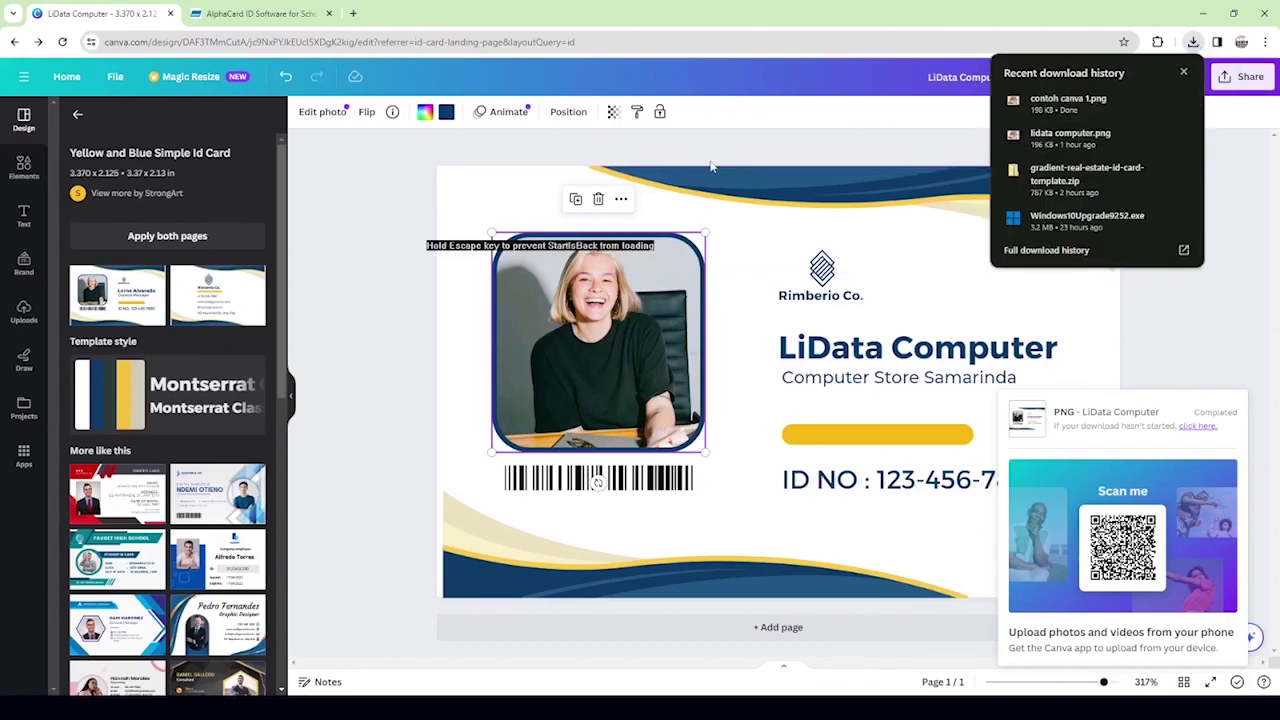
click(1157, 103)
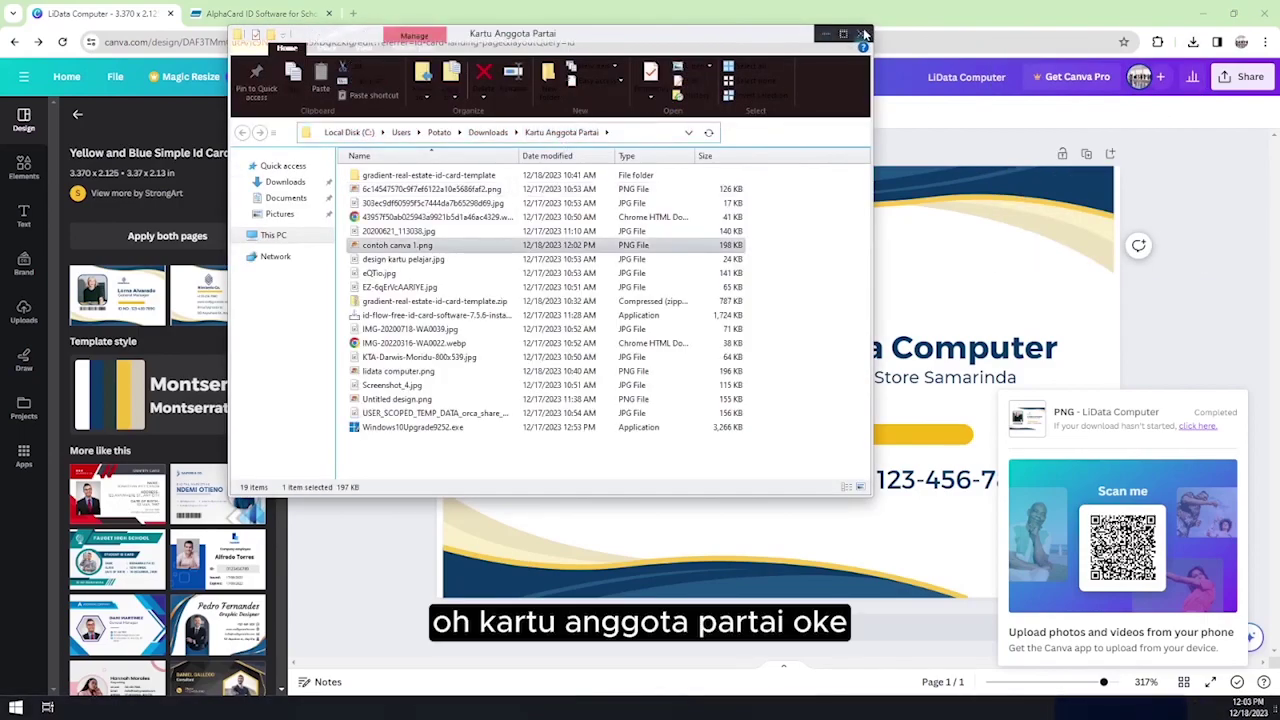
click(861, 34)
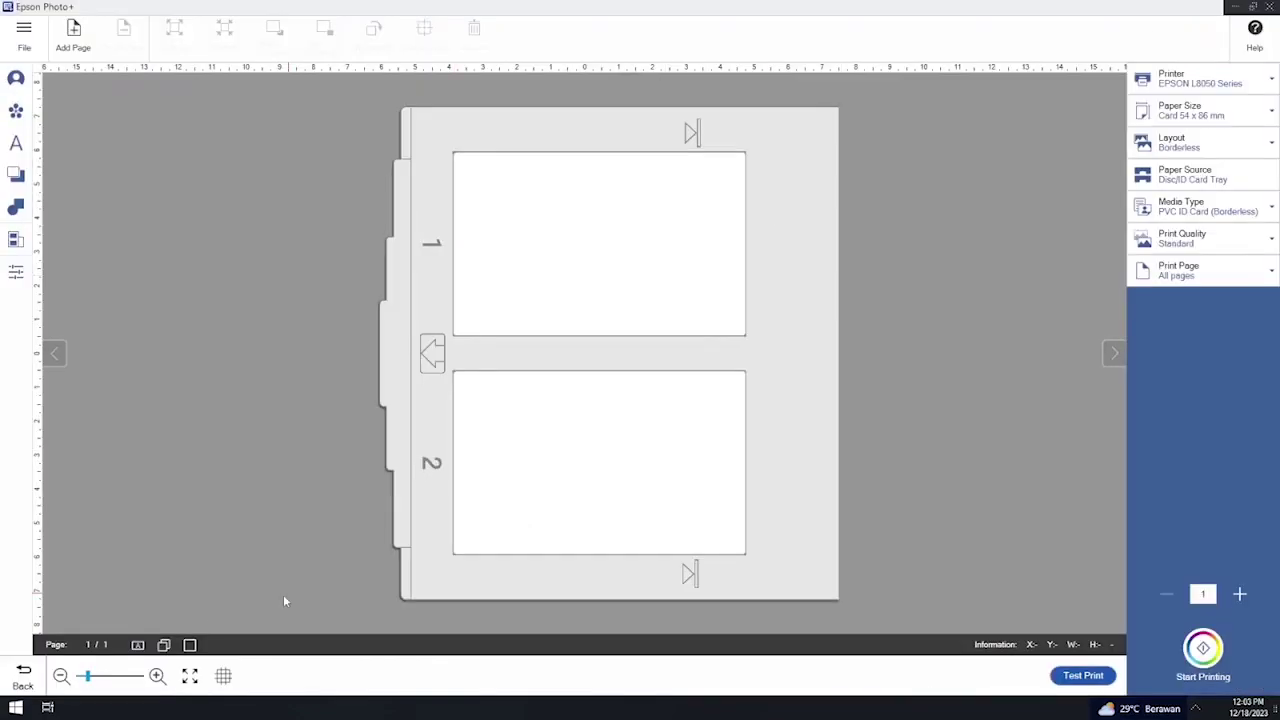
Insert contoh canva 1.png from the Kartu Anggota Partai folder into card 1, keeping the full rectangular image in the crop
click(16, 78)
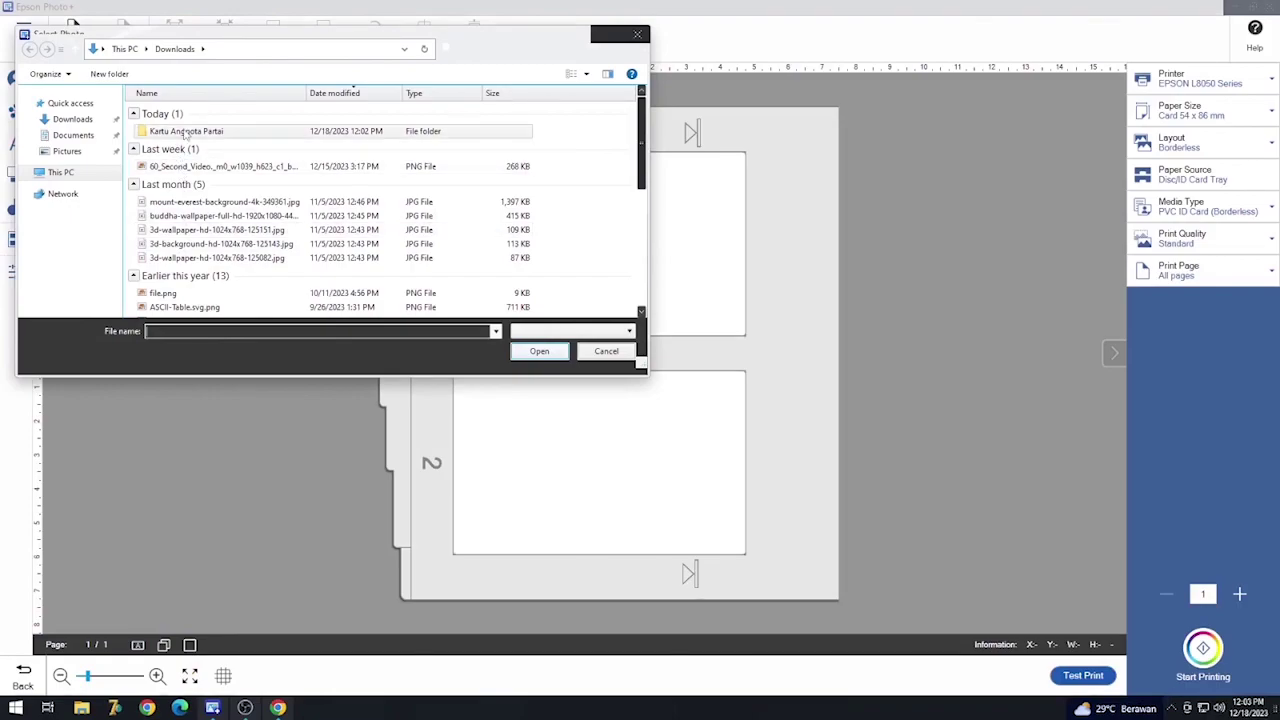
double_click(185, 128)
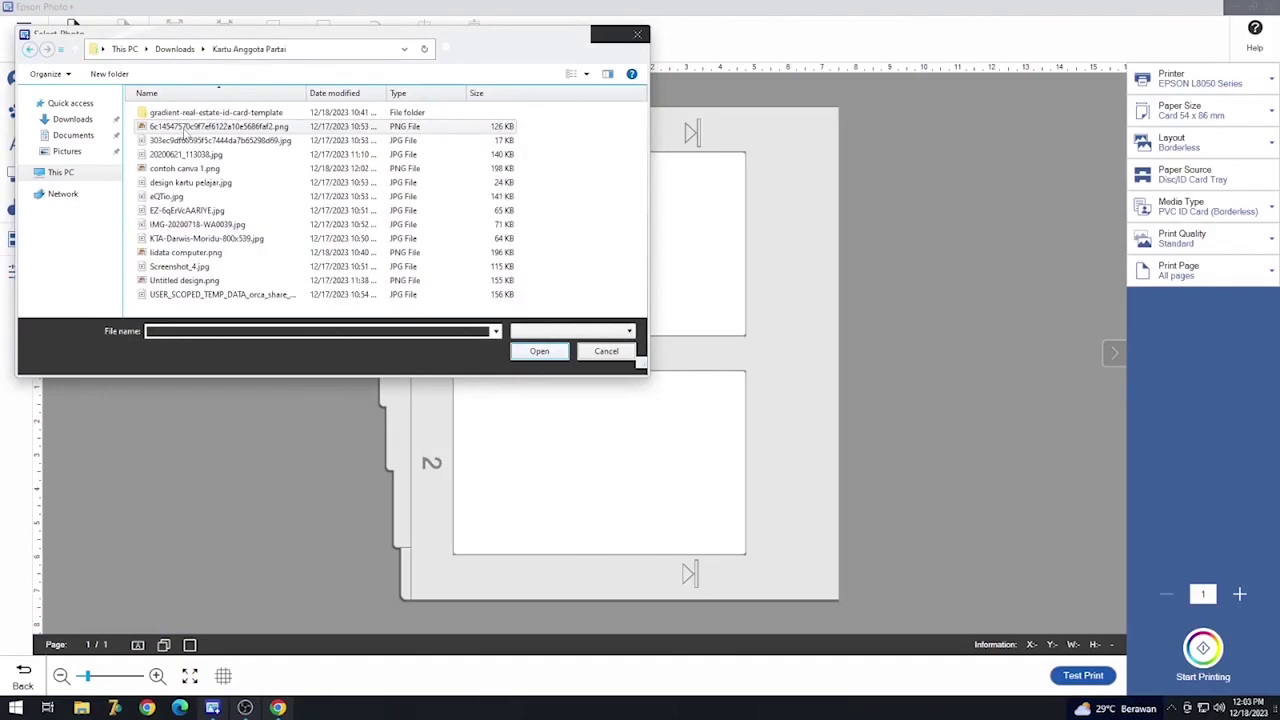
click(360, 94)
double_click(240, 113)
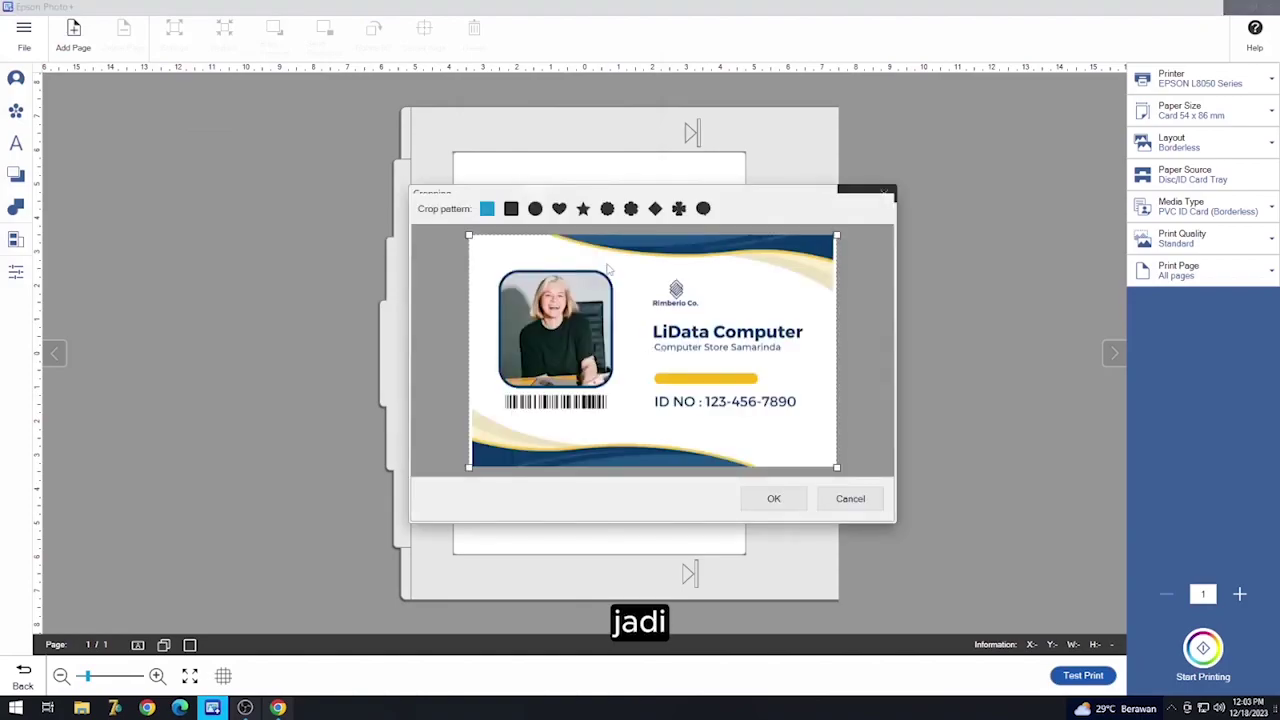
click(774, 499)
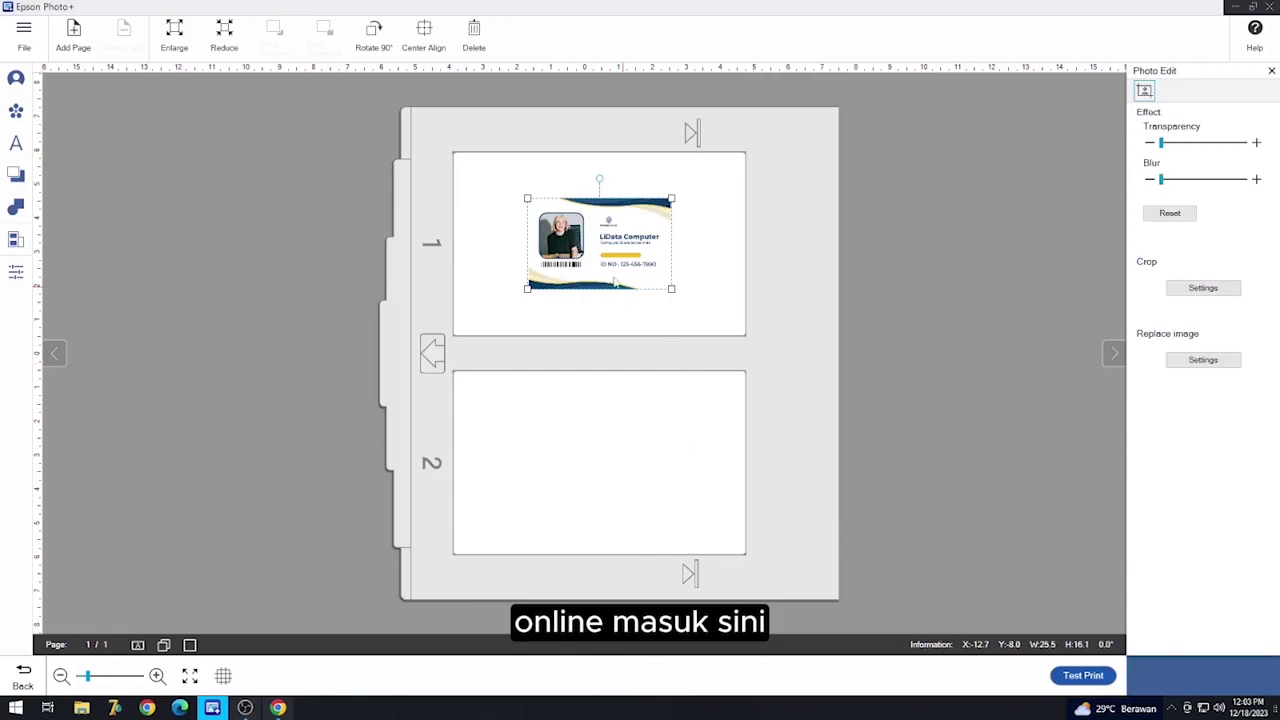
Centre the inserted design on card 1 and enlarge it until it slightly overlaps all edges of the card, then deselect it
drag(583, 245, 525, 213)
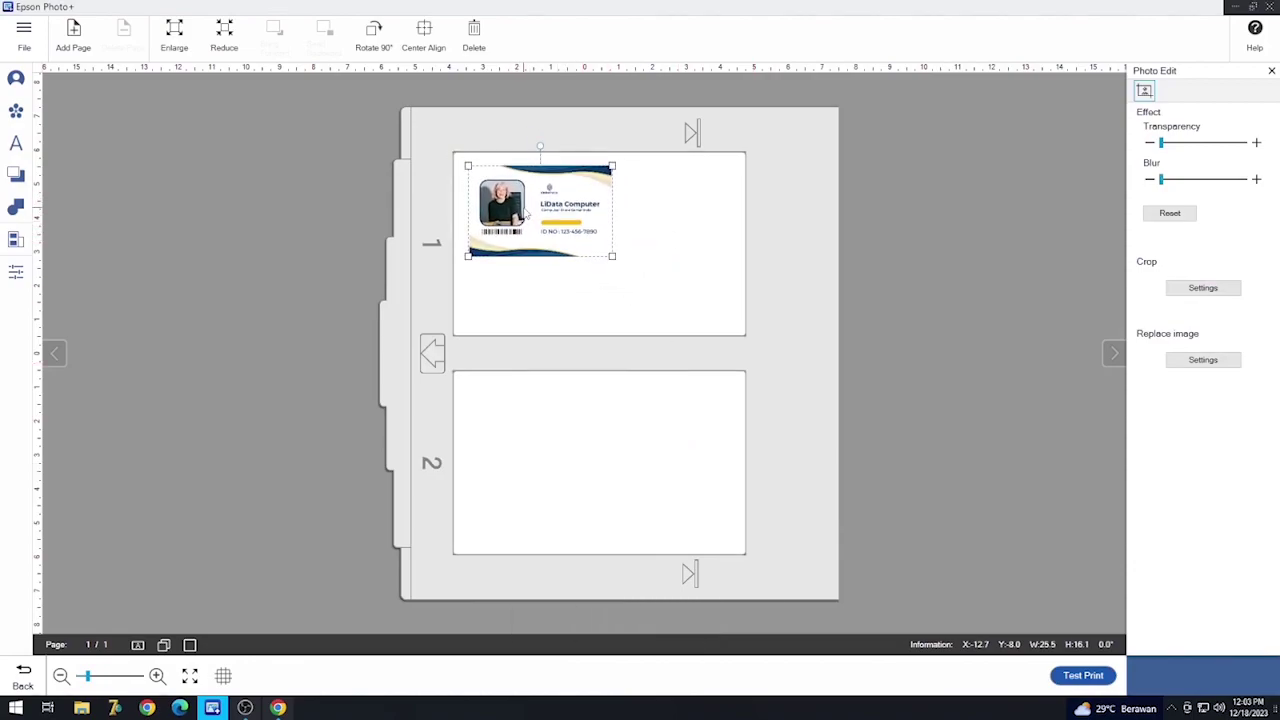
click(175, 33)
click(175, 33)
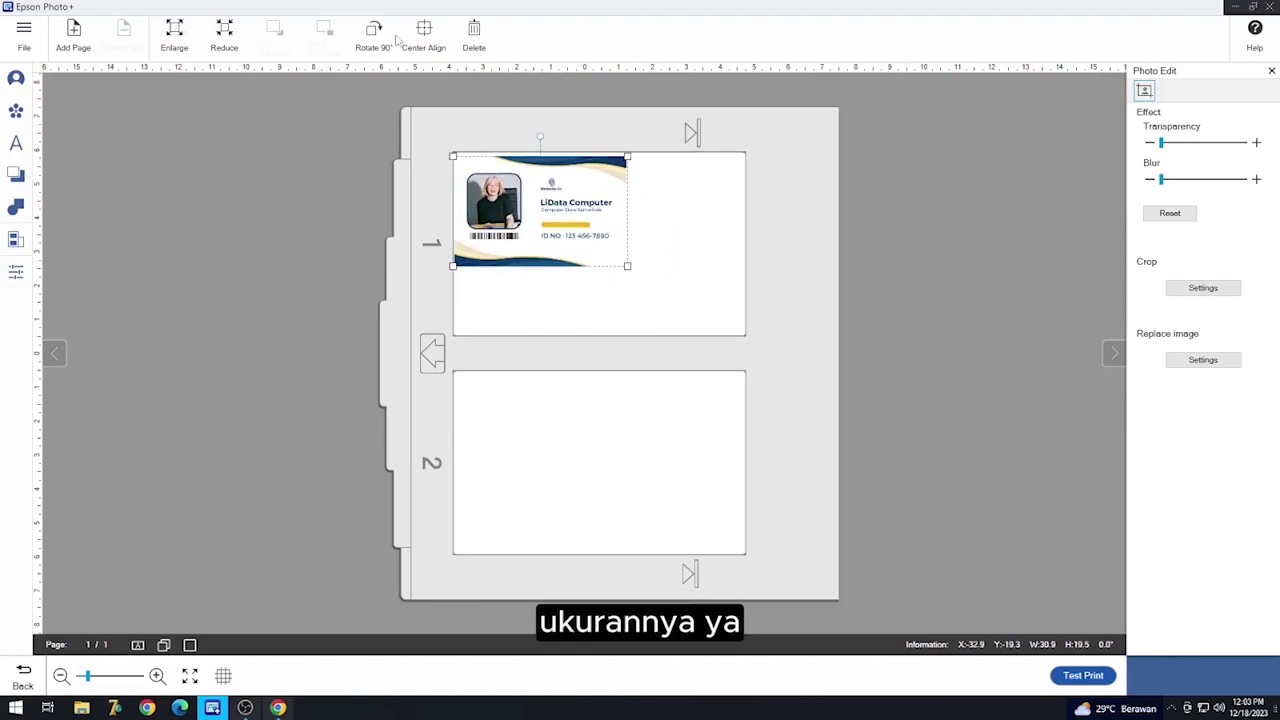
click(431, 36)
click(175, 33)
click(175, 33)
click(175, 33)
click(175, 33)
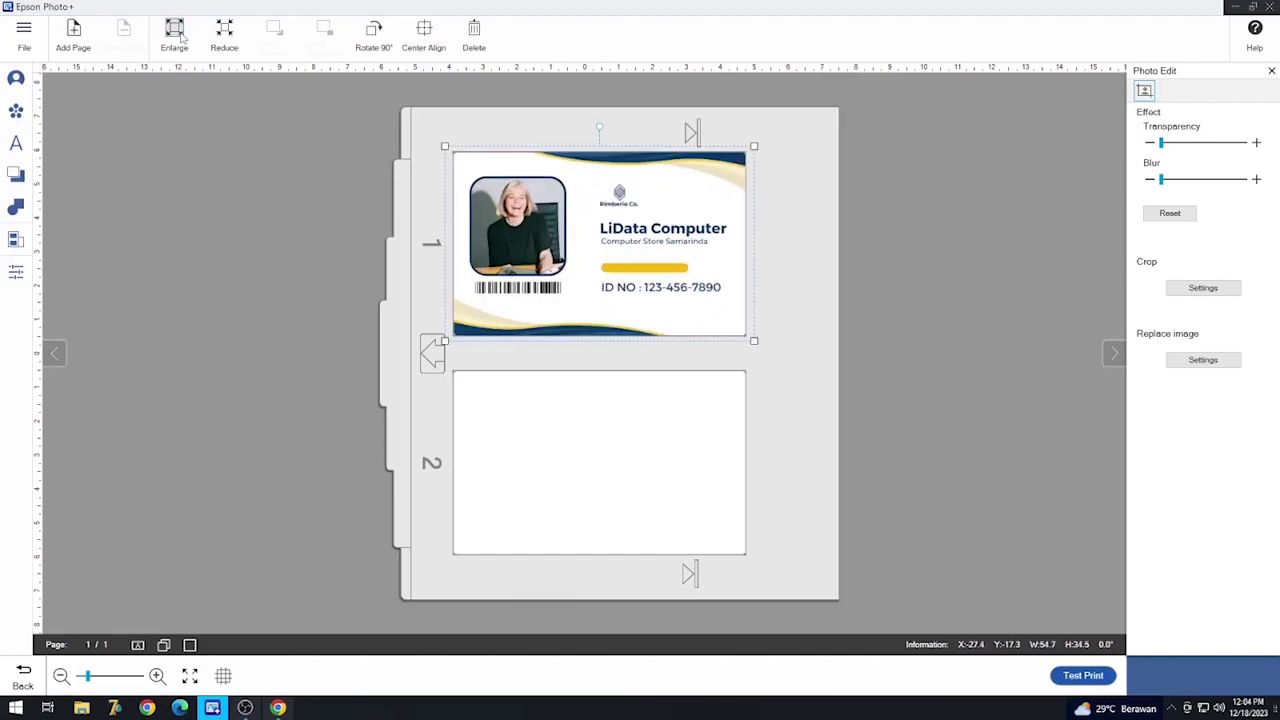
click(797, 195)
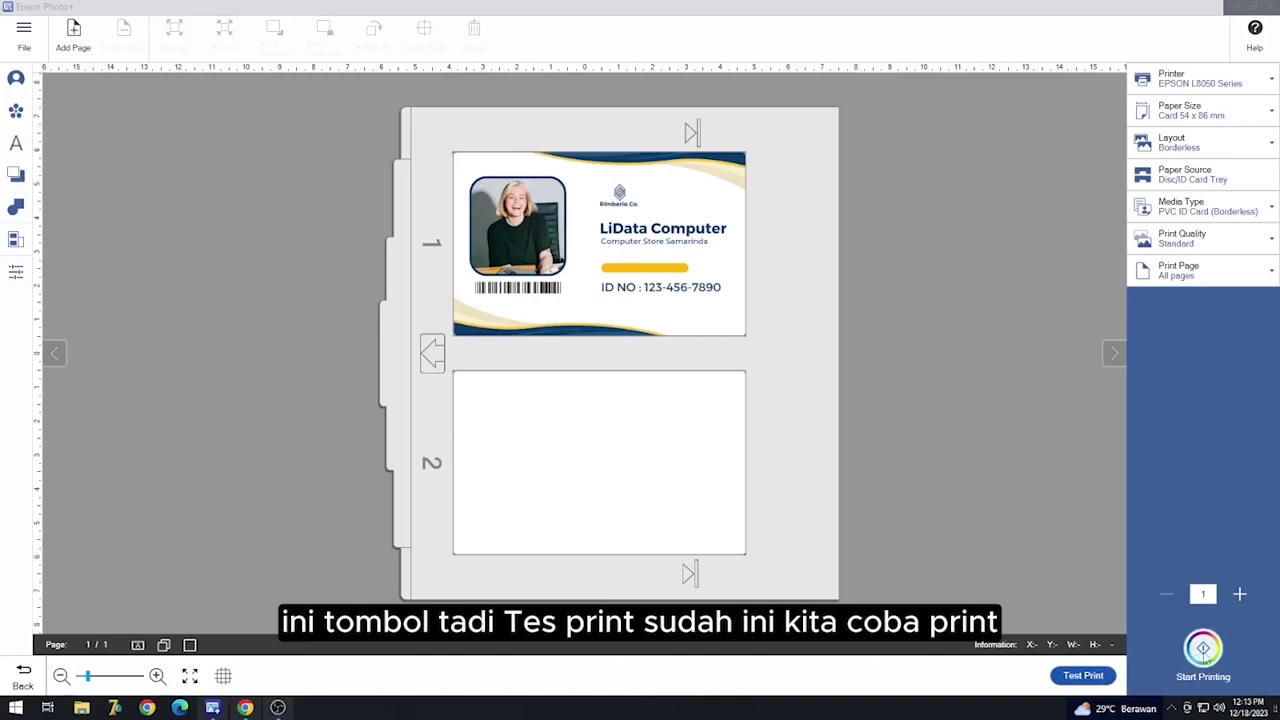
Print one copy of the card, accept the tray and borderless printing notice, and close the crashed EPSON Status Monitor 3
click(1195, 648)
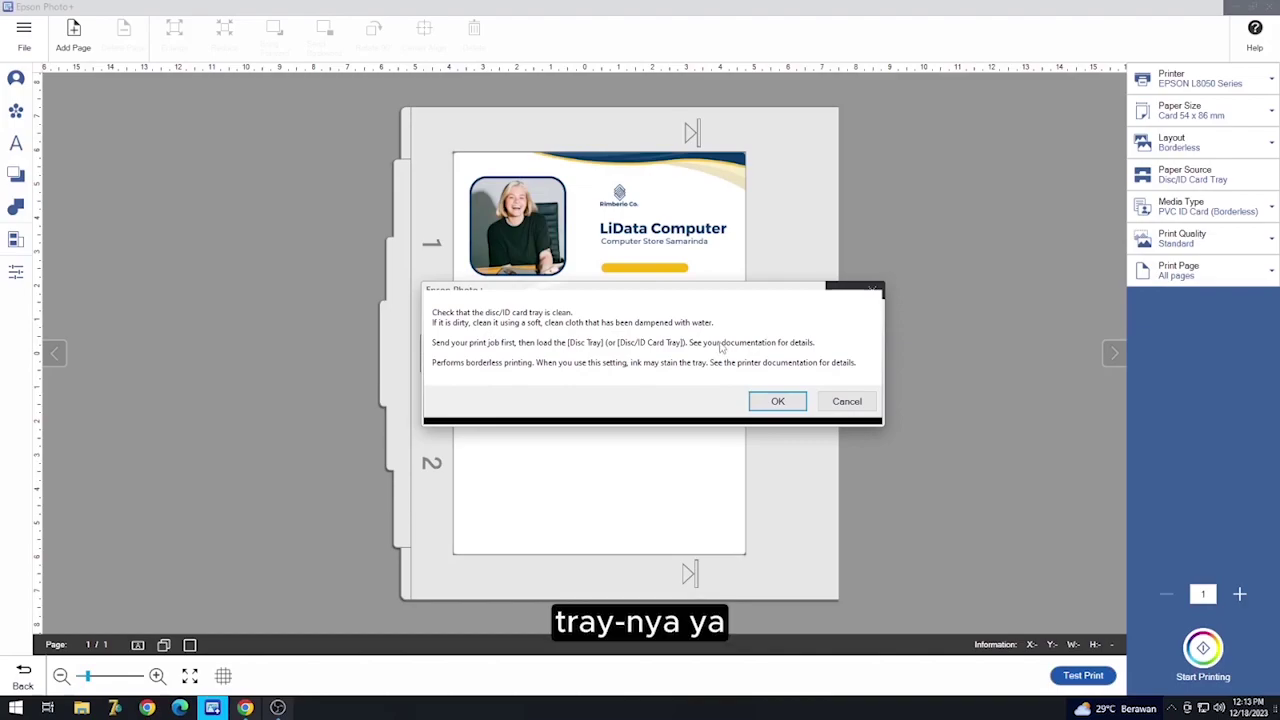
click(770, 403)
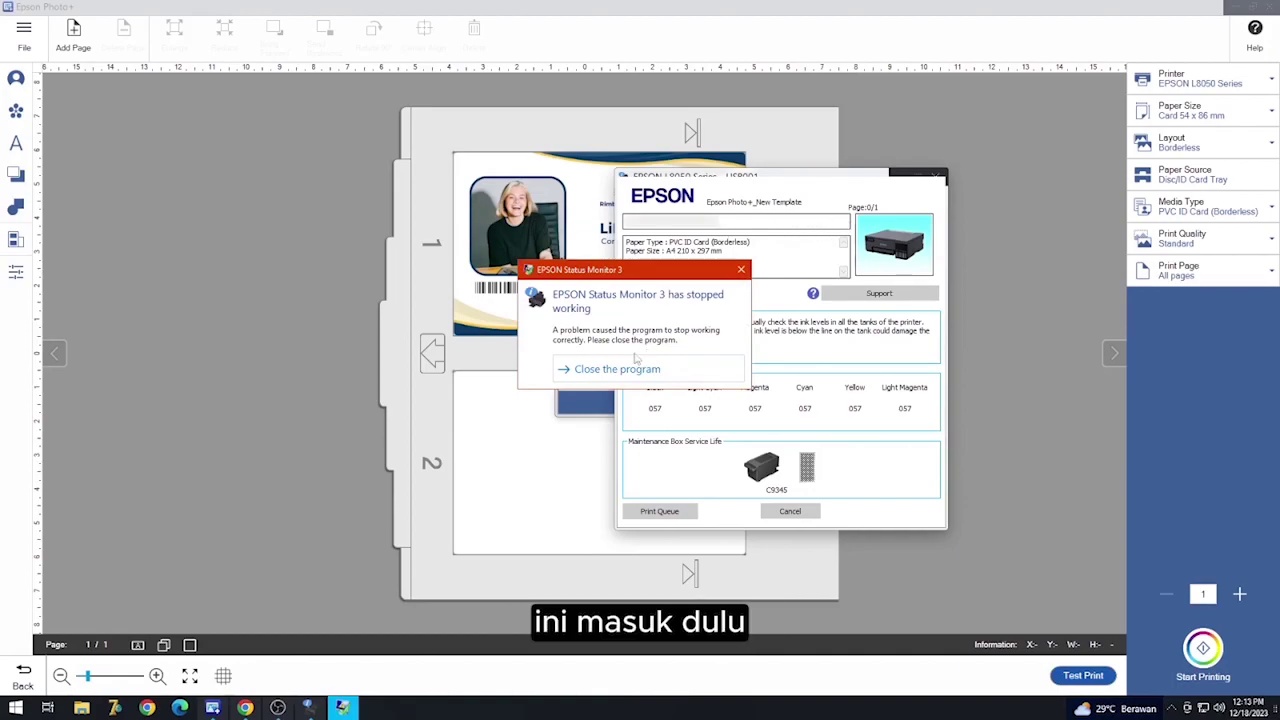
click(608, 374)
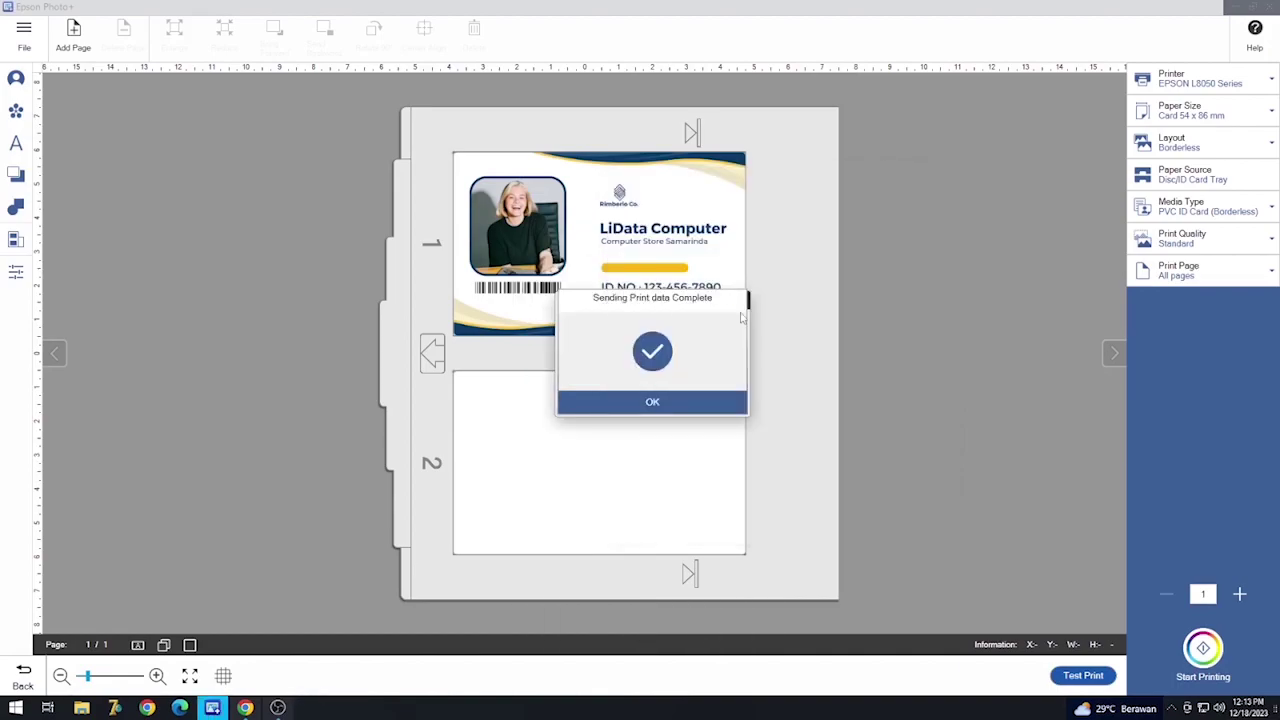